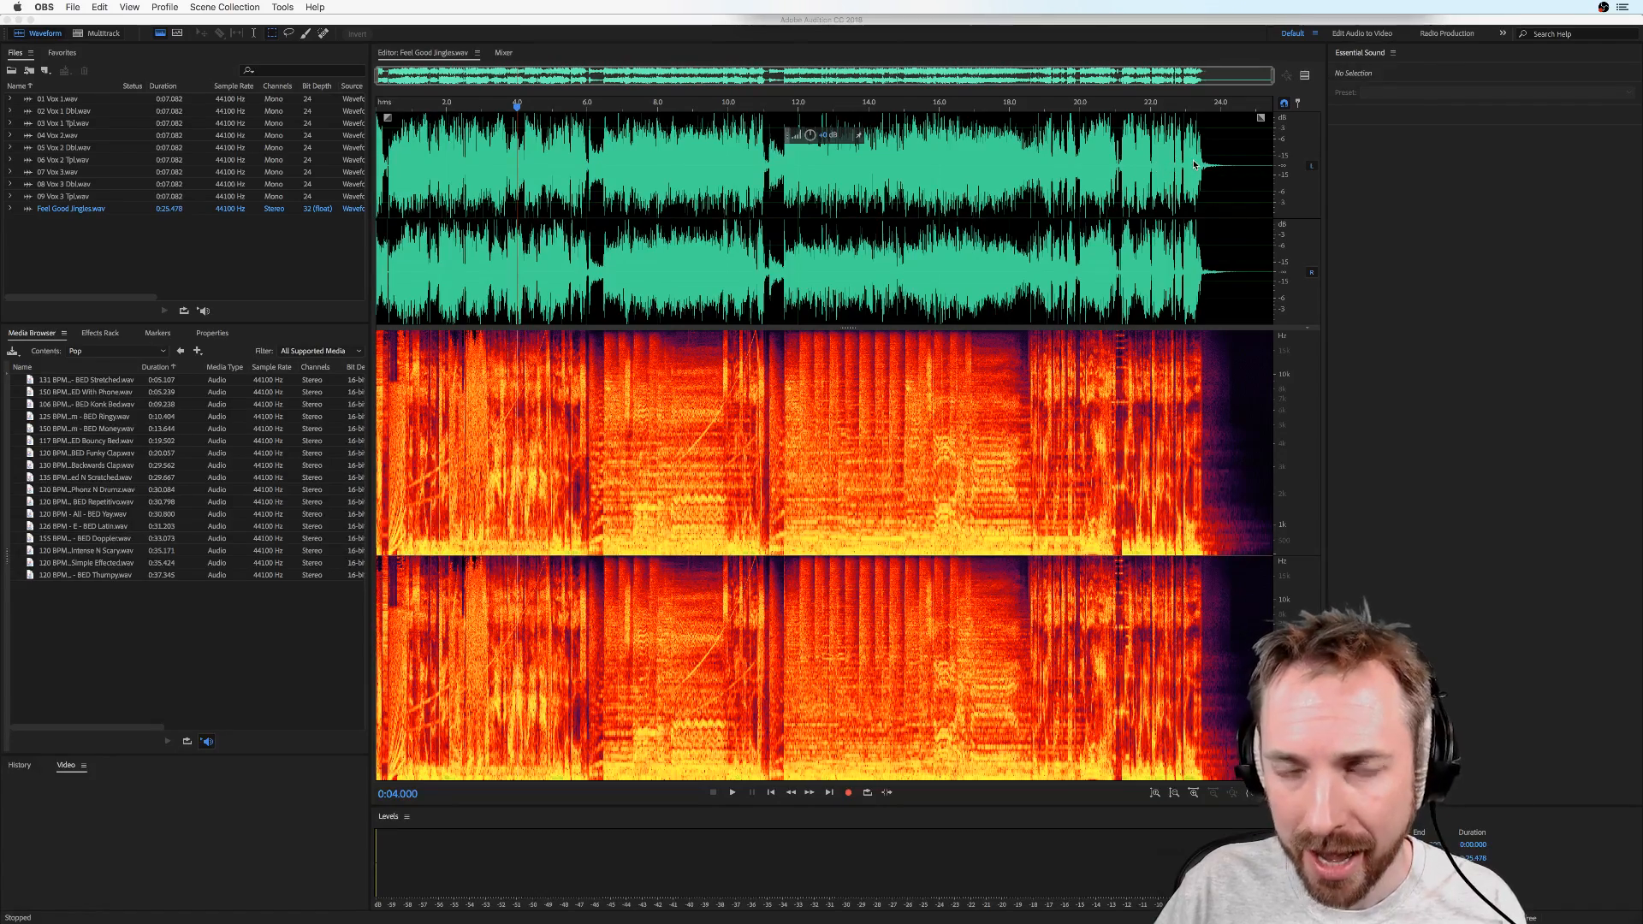
Select the entire jingle waveform, and replace that selection with the section from about 0:11.1 to 0:22.5
click(563, 194)
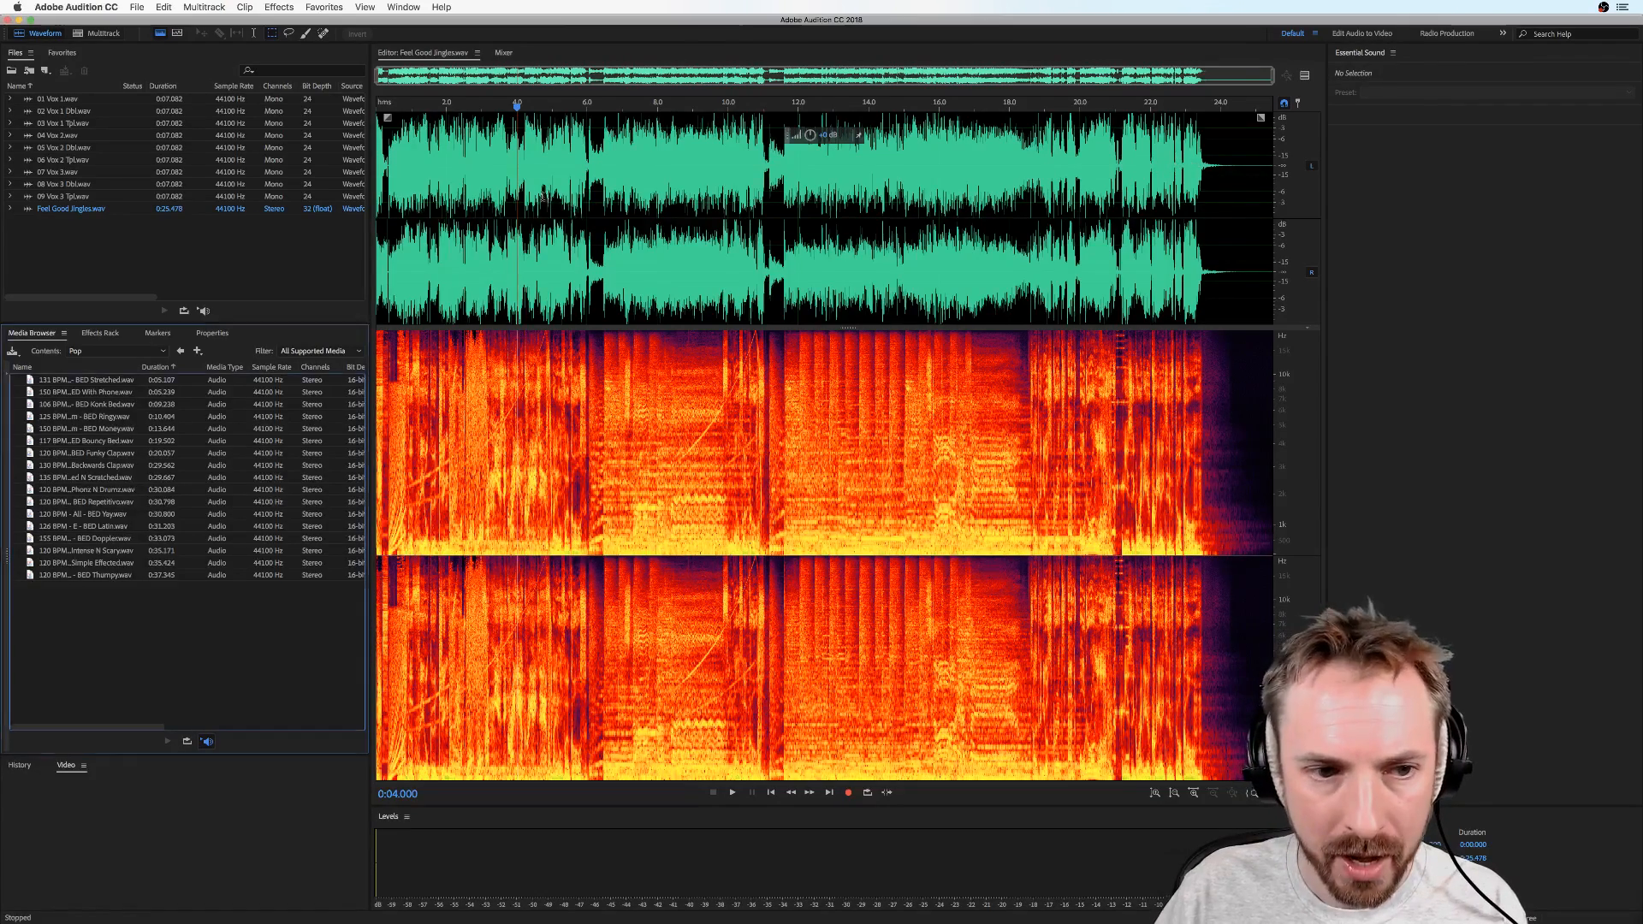
double_click(562, 193)
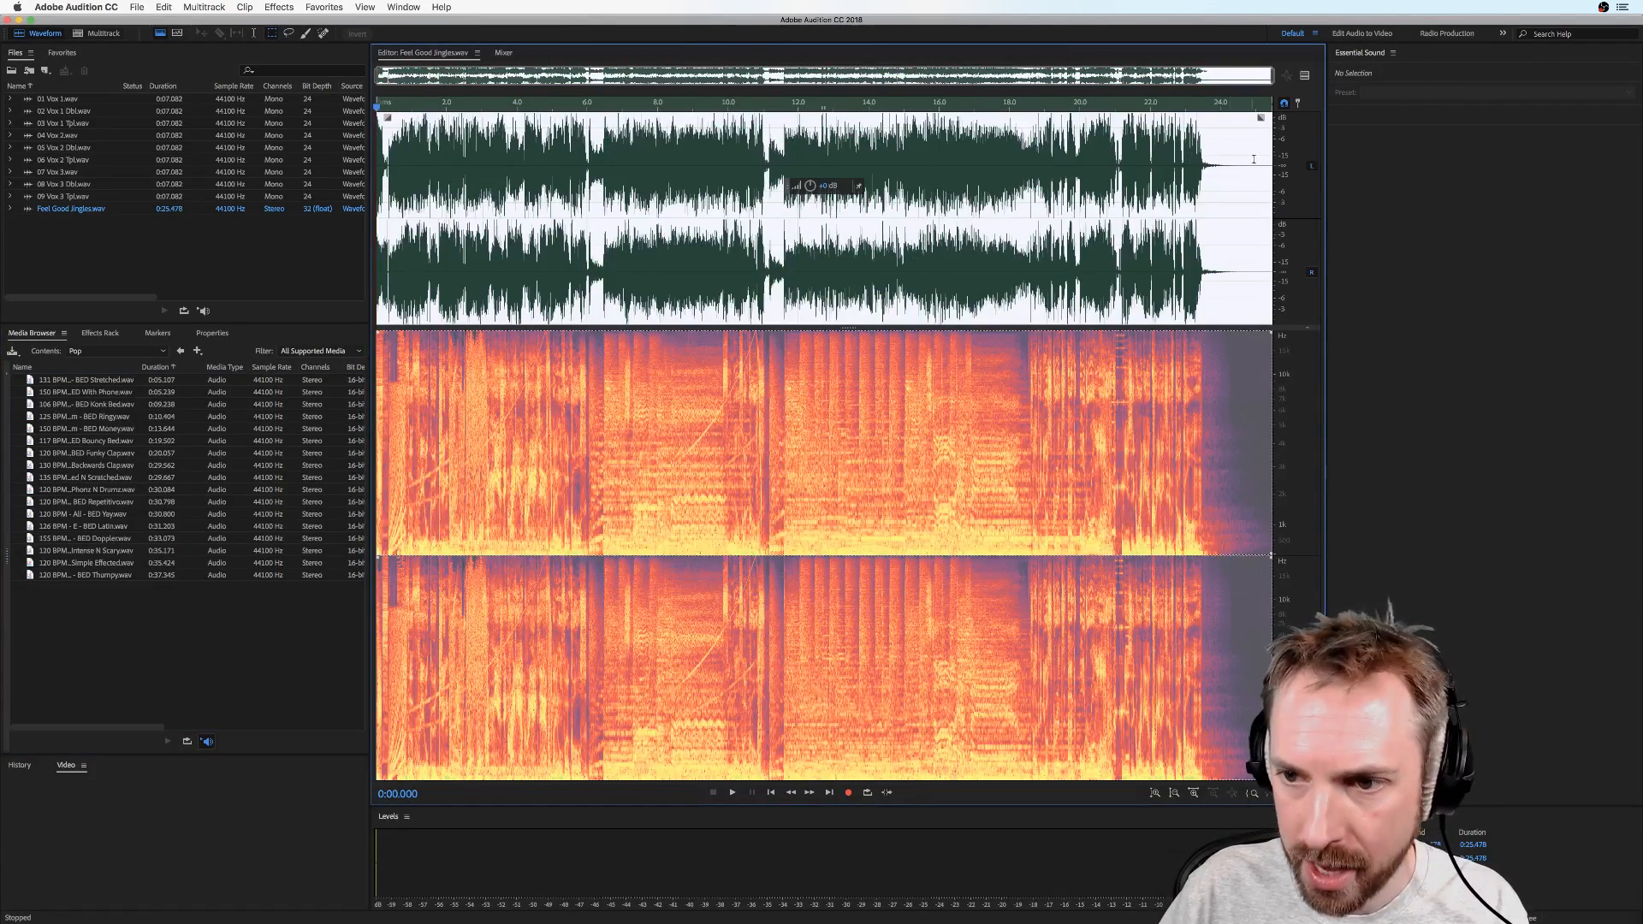
click(766, 163)
drag(766, 162, 1170, 150)
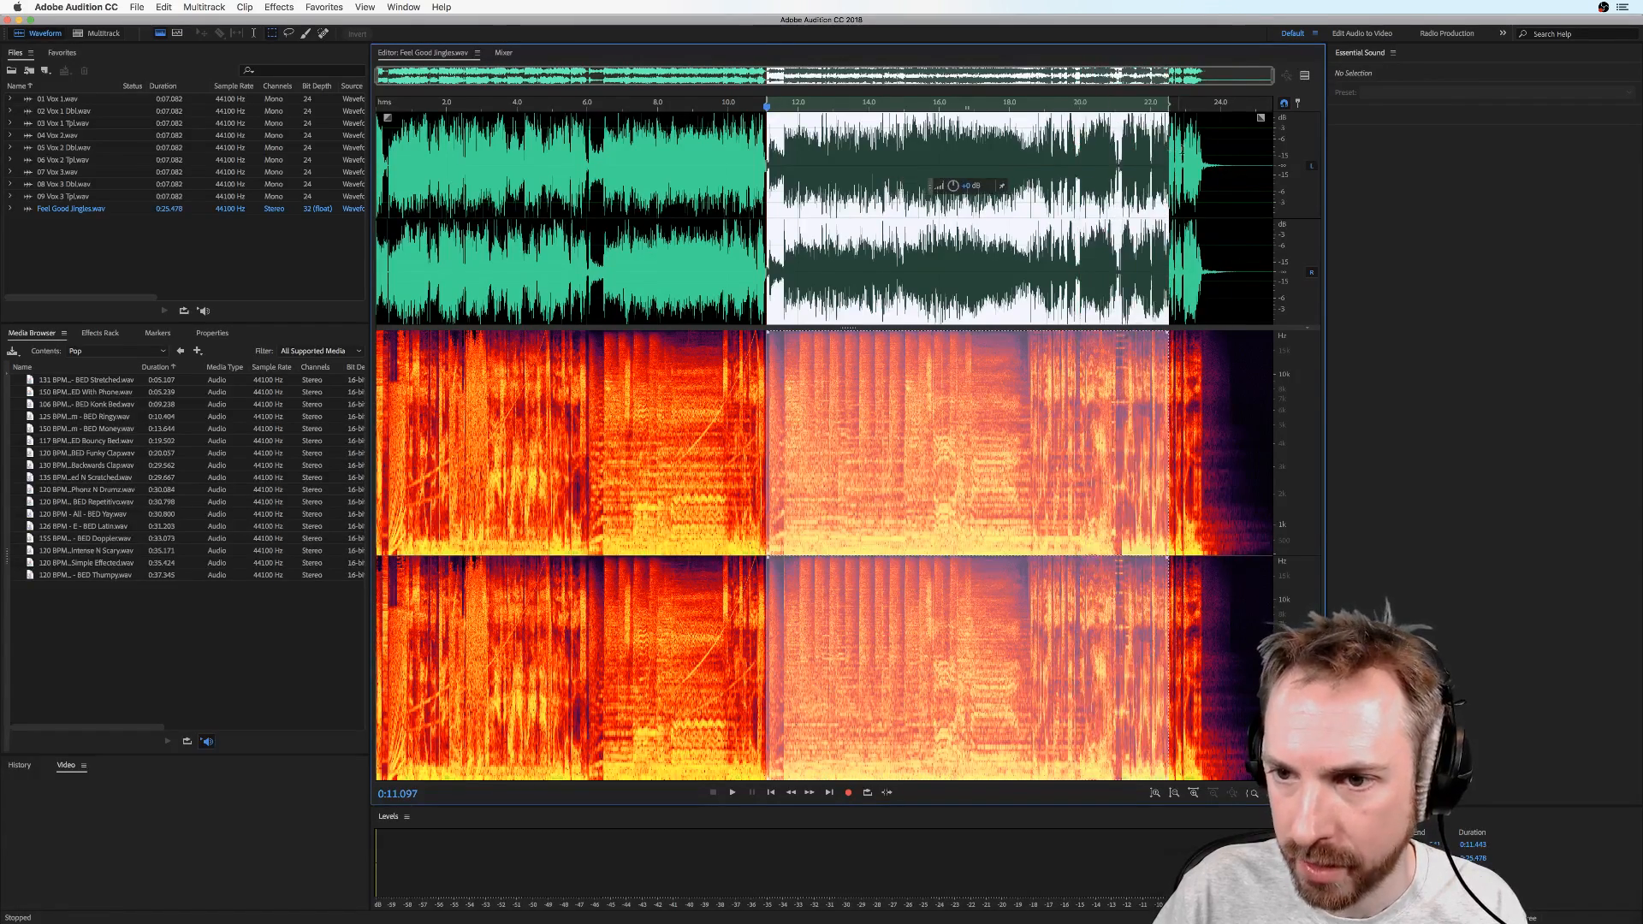
Select a short vocal section near the jingle's end from about 0:22.708, shorten it at its end, and clear the selection
click(1192, 133)
scroll(1196, 102, up, 4)
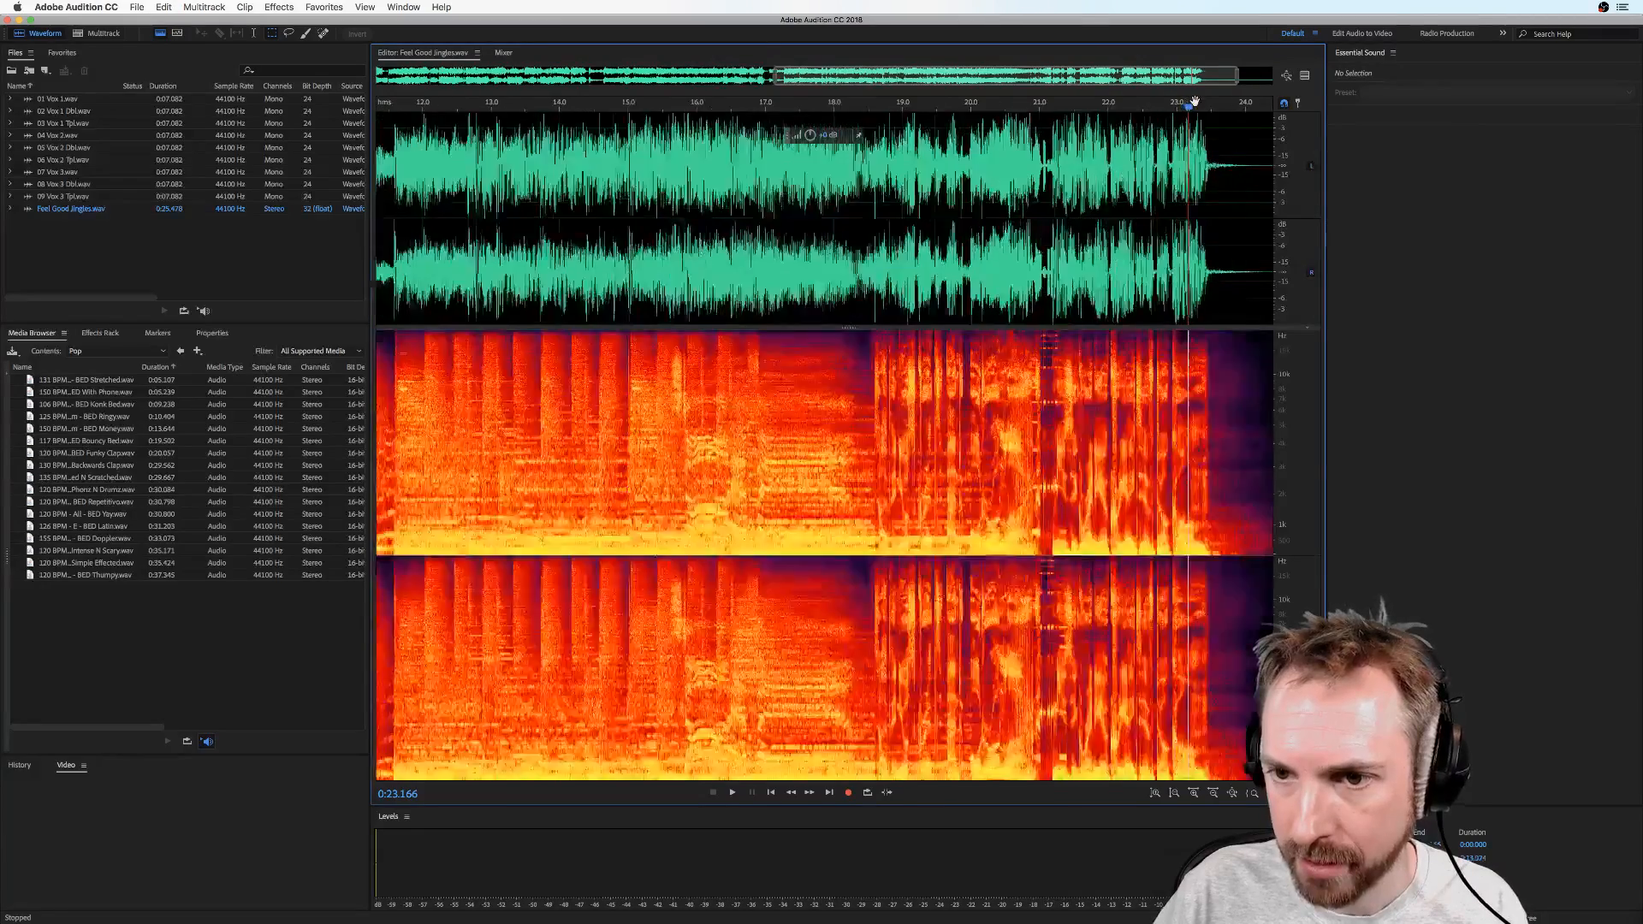
scroll(1195, 102, up, 3)
scroll(1164, 140, right, 5)
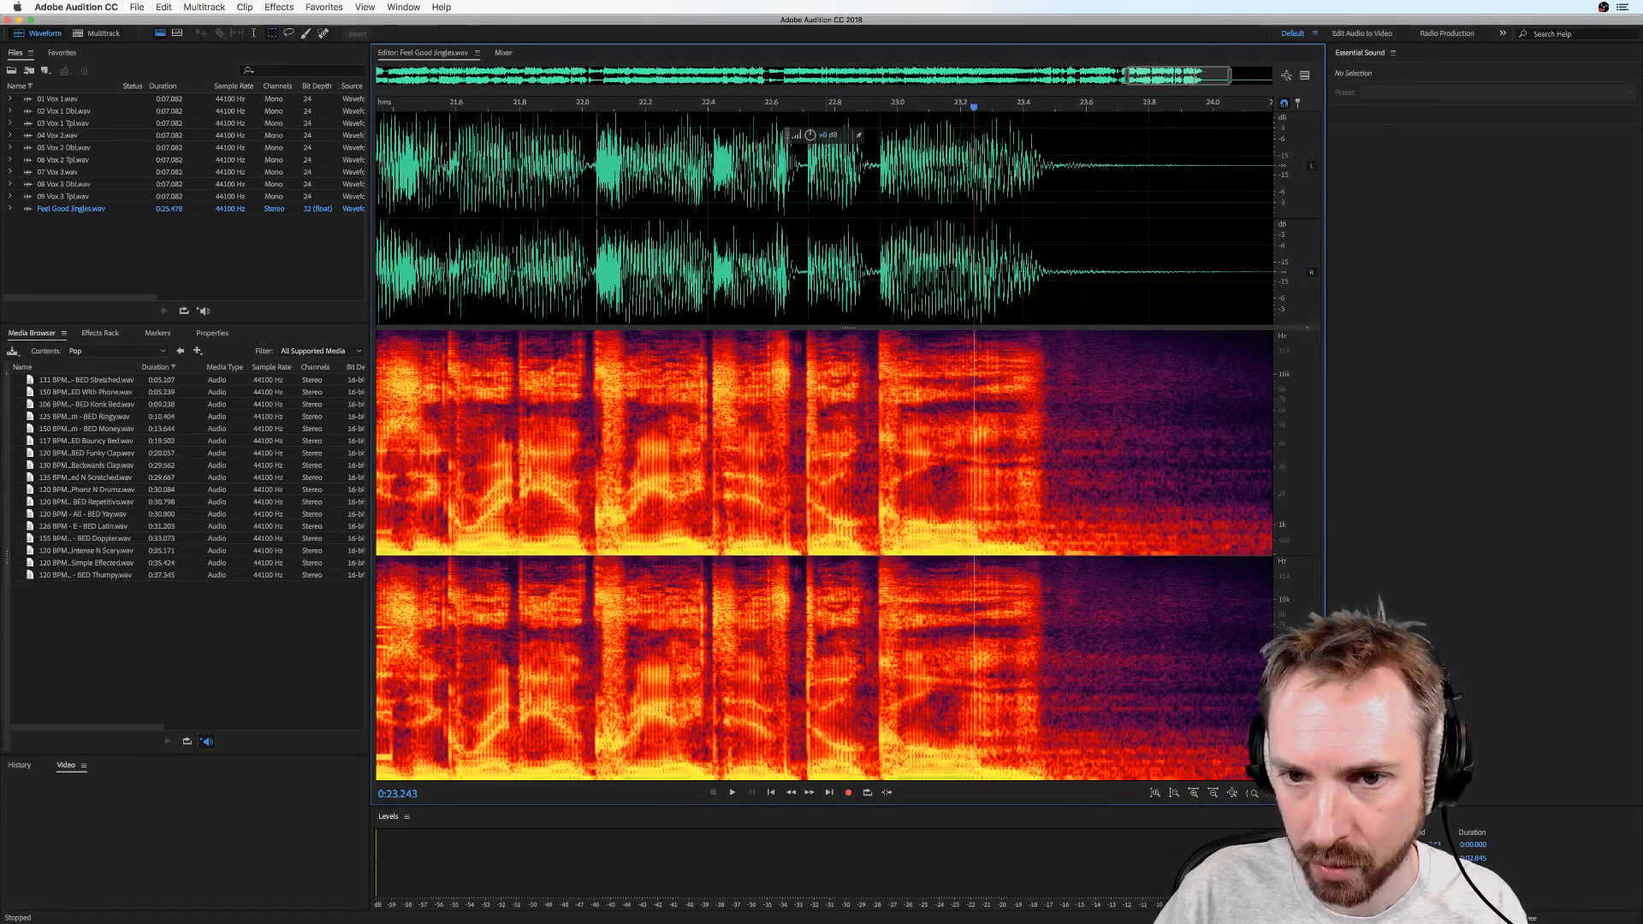
drag(805, 214, 959, 214)
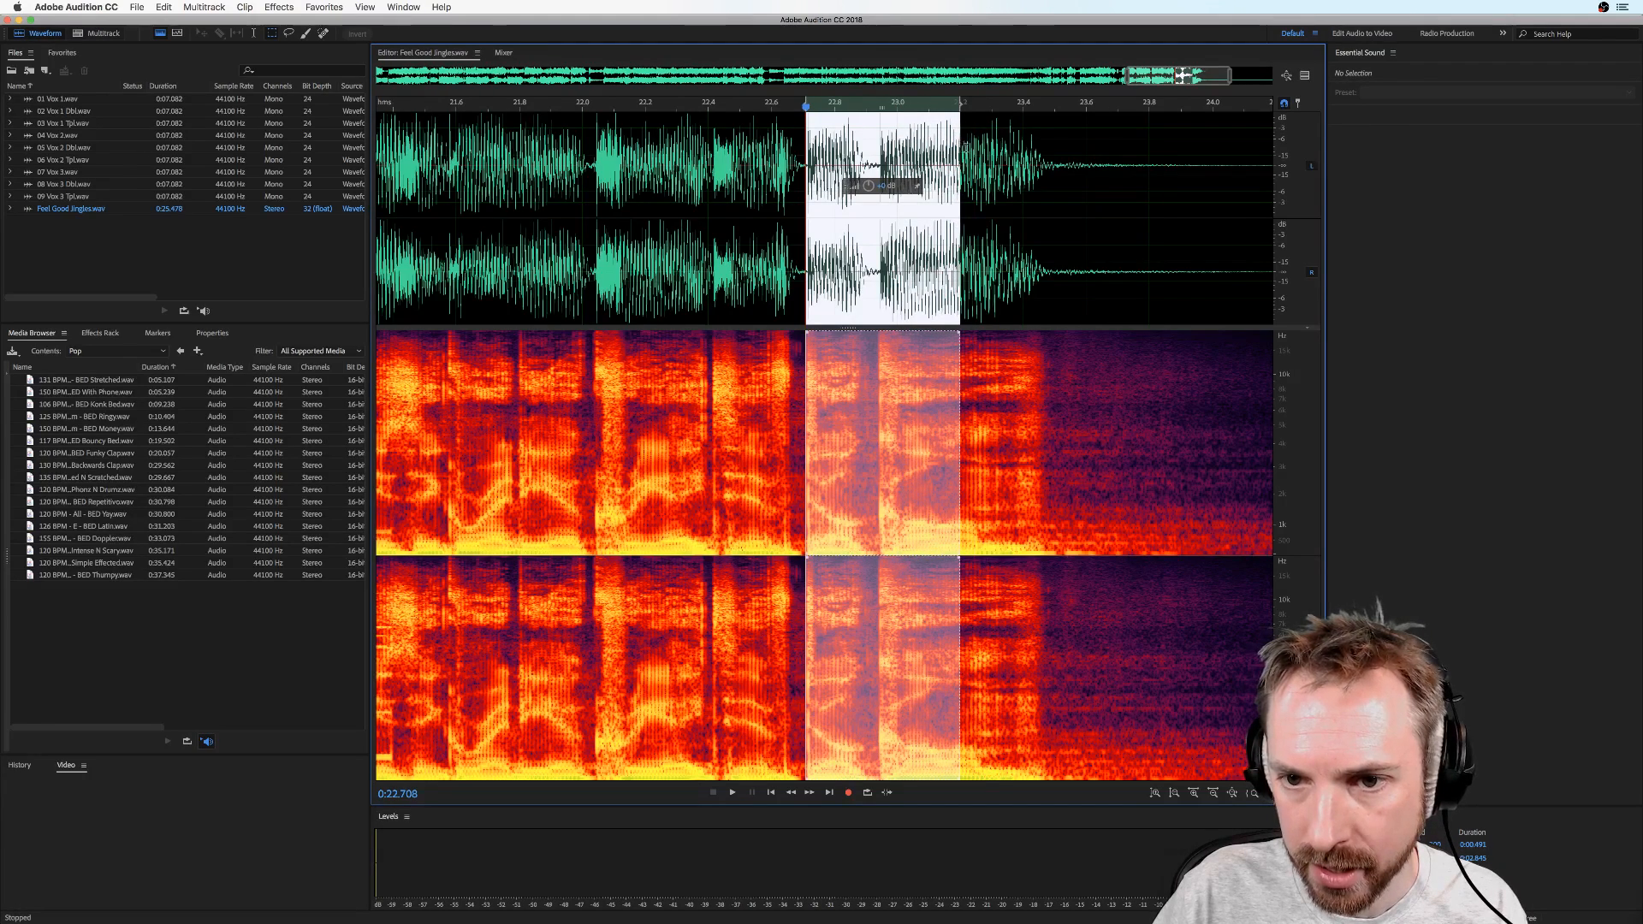
drag(960, 149, 925, 142)
click(985, 128)
Switch the time display to Bars and Beats and trial-select the tail of the final note from 12:3.05
right_click(935, 111)
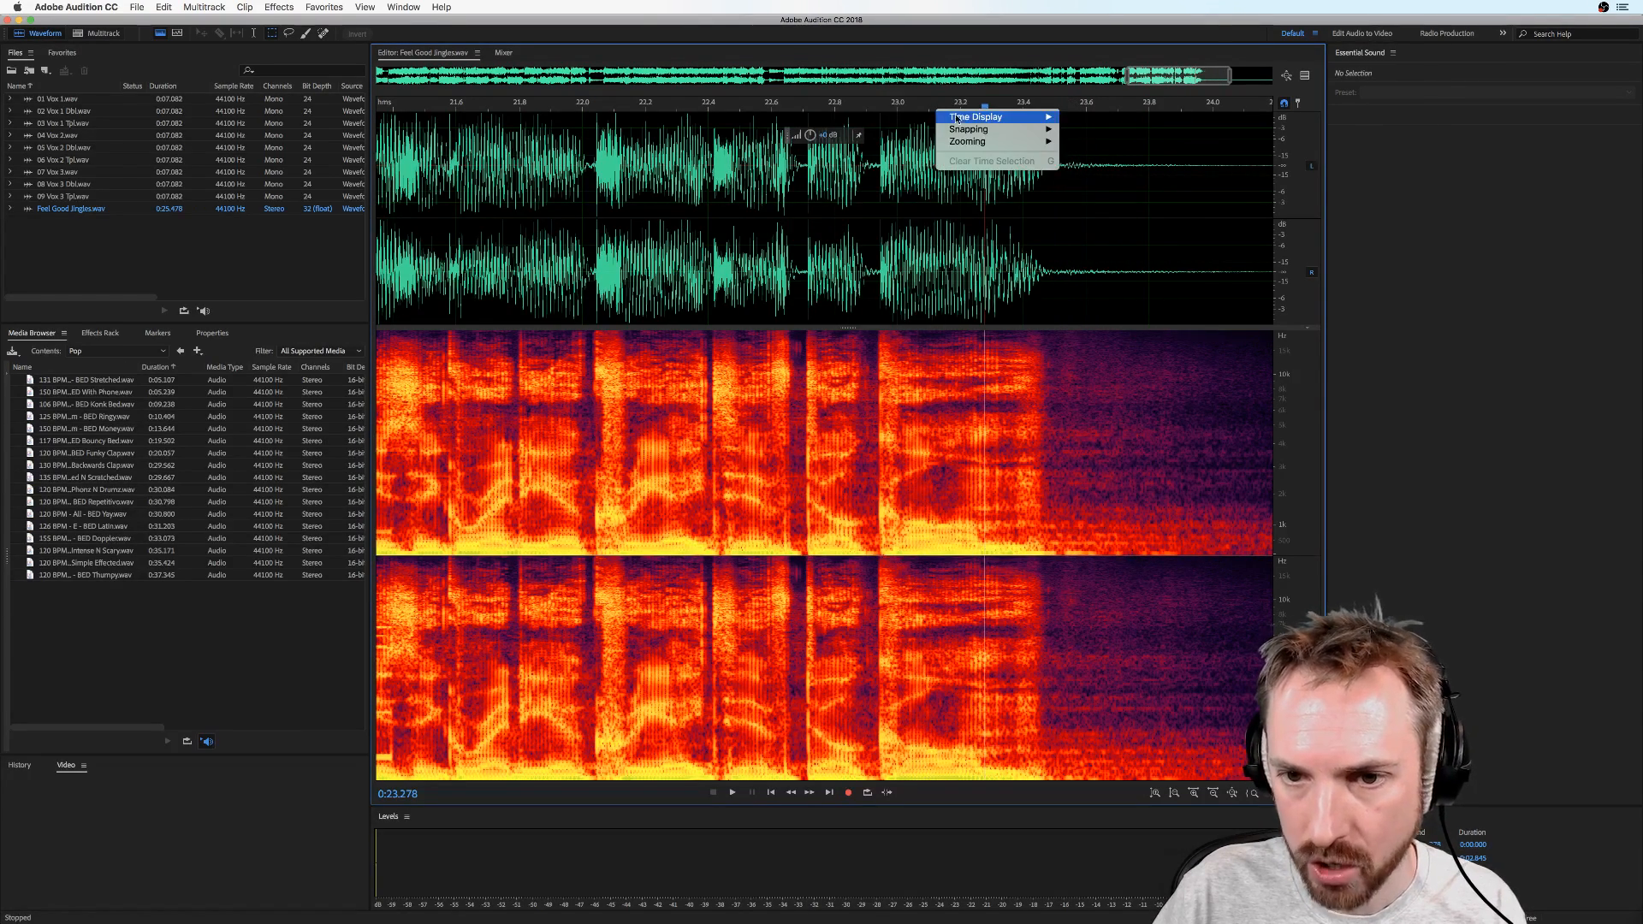
mouse_move(984, 117)
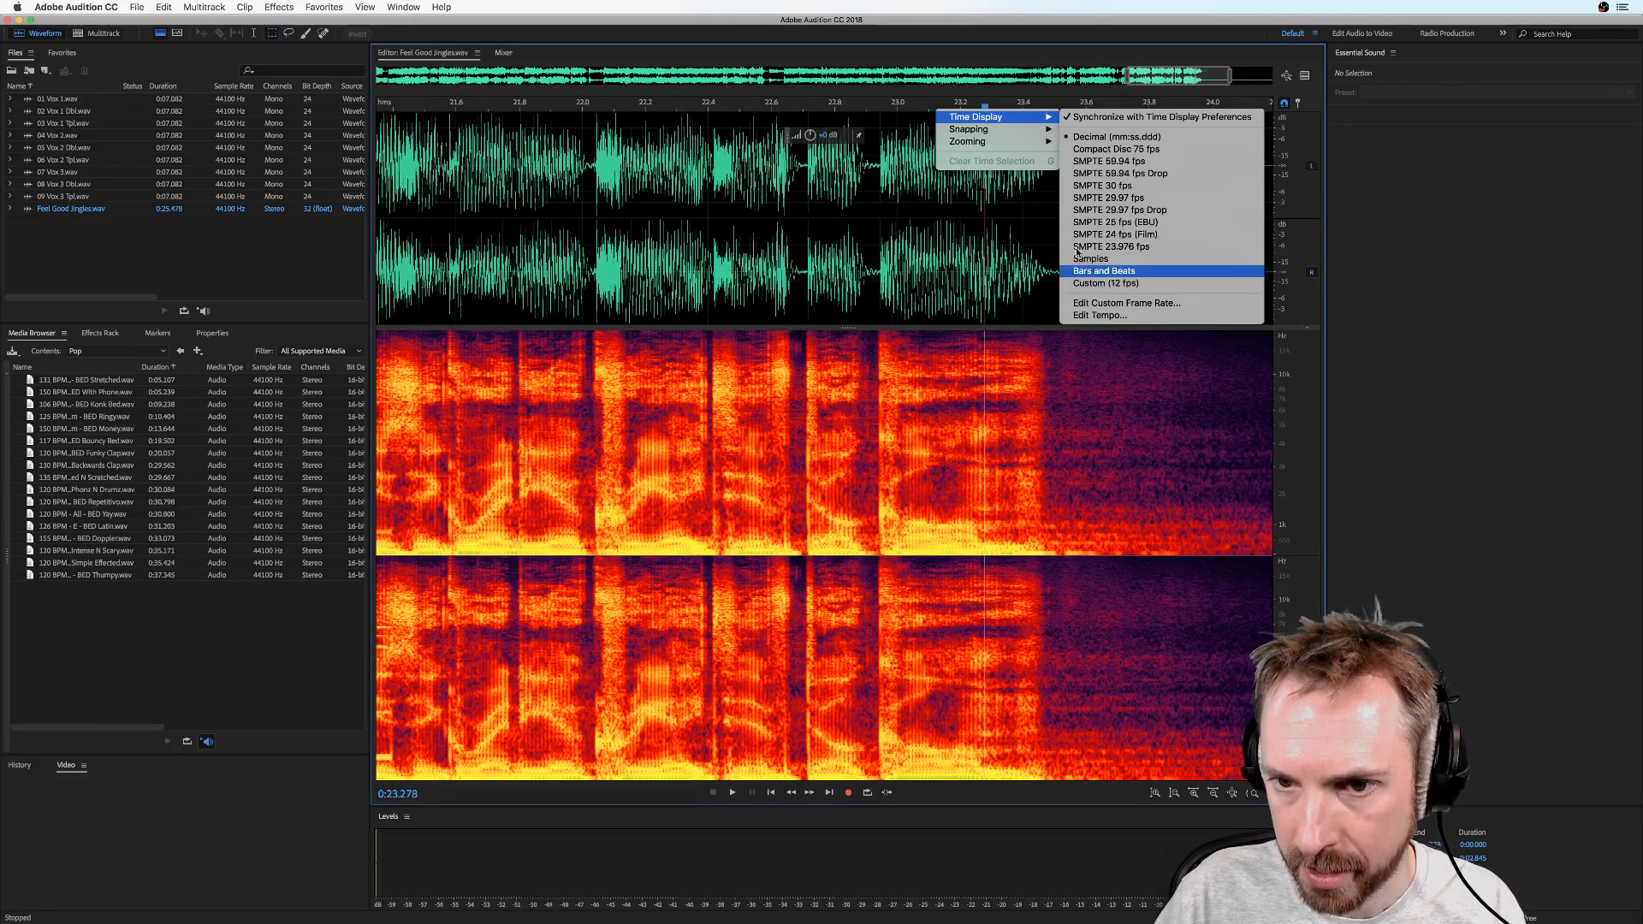
click(1104, 271)
drag(951, 141, 1055, 143)
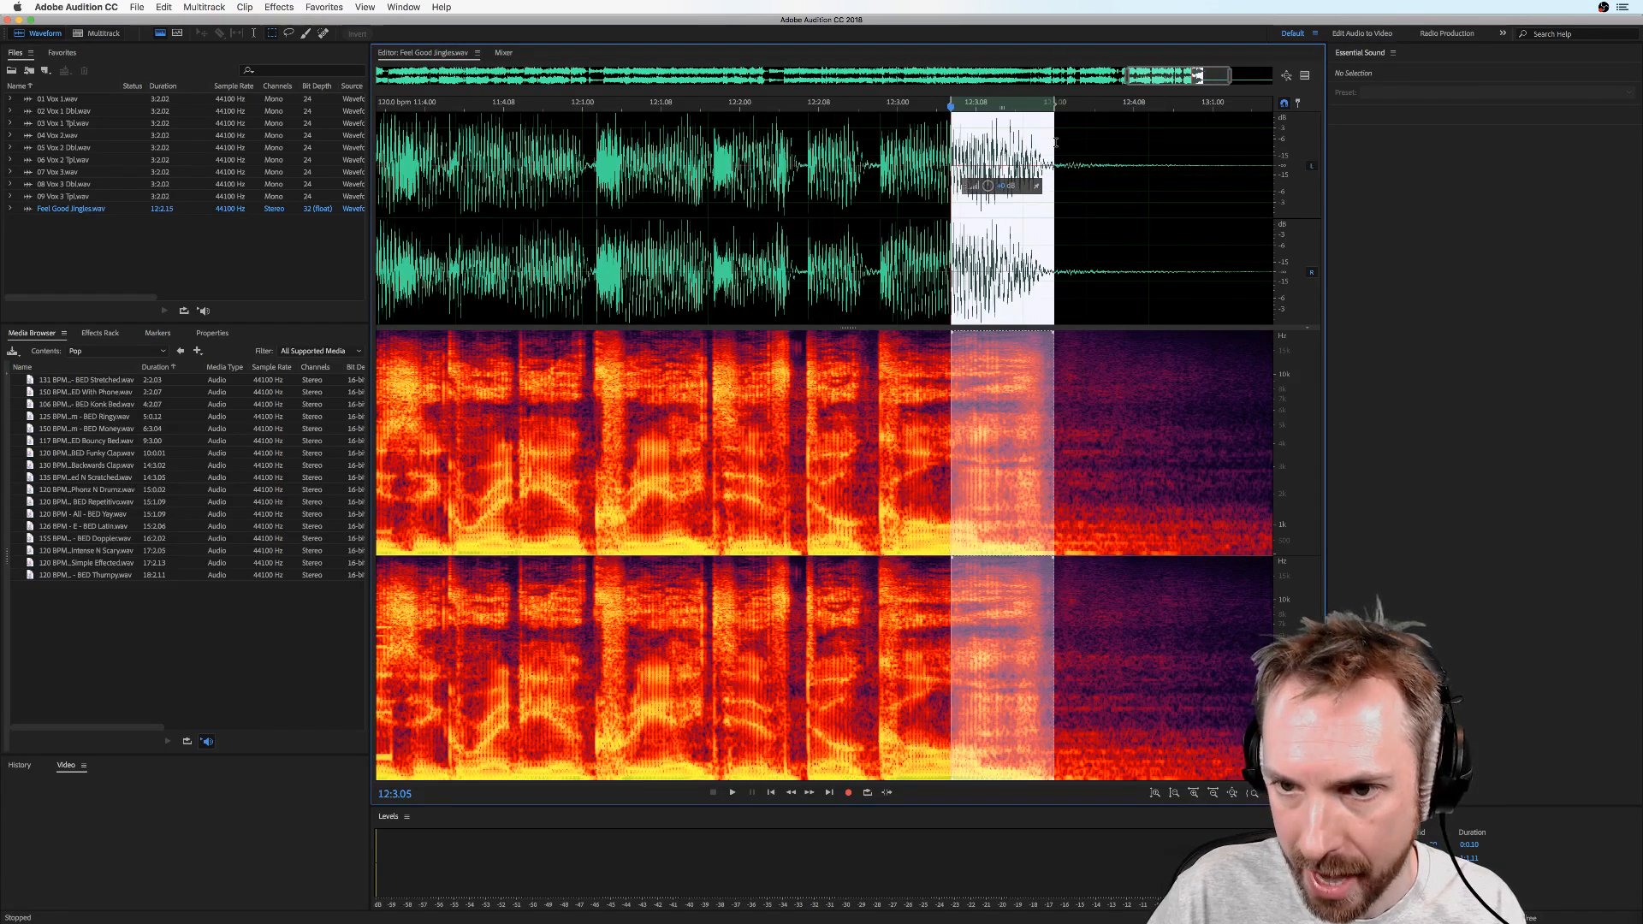
click(1024, 141)
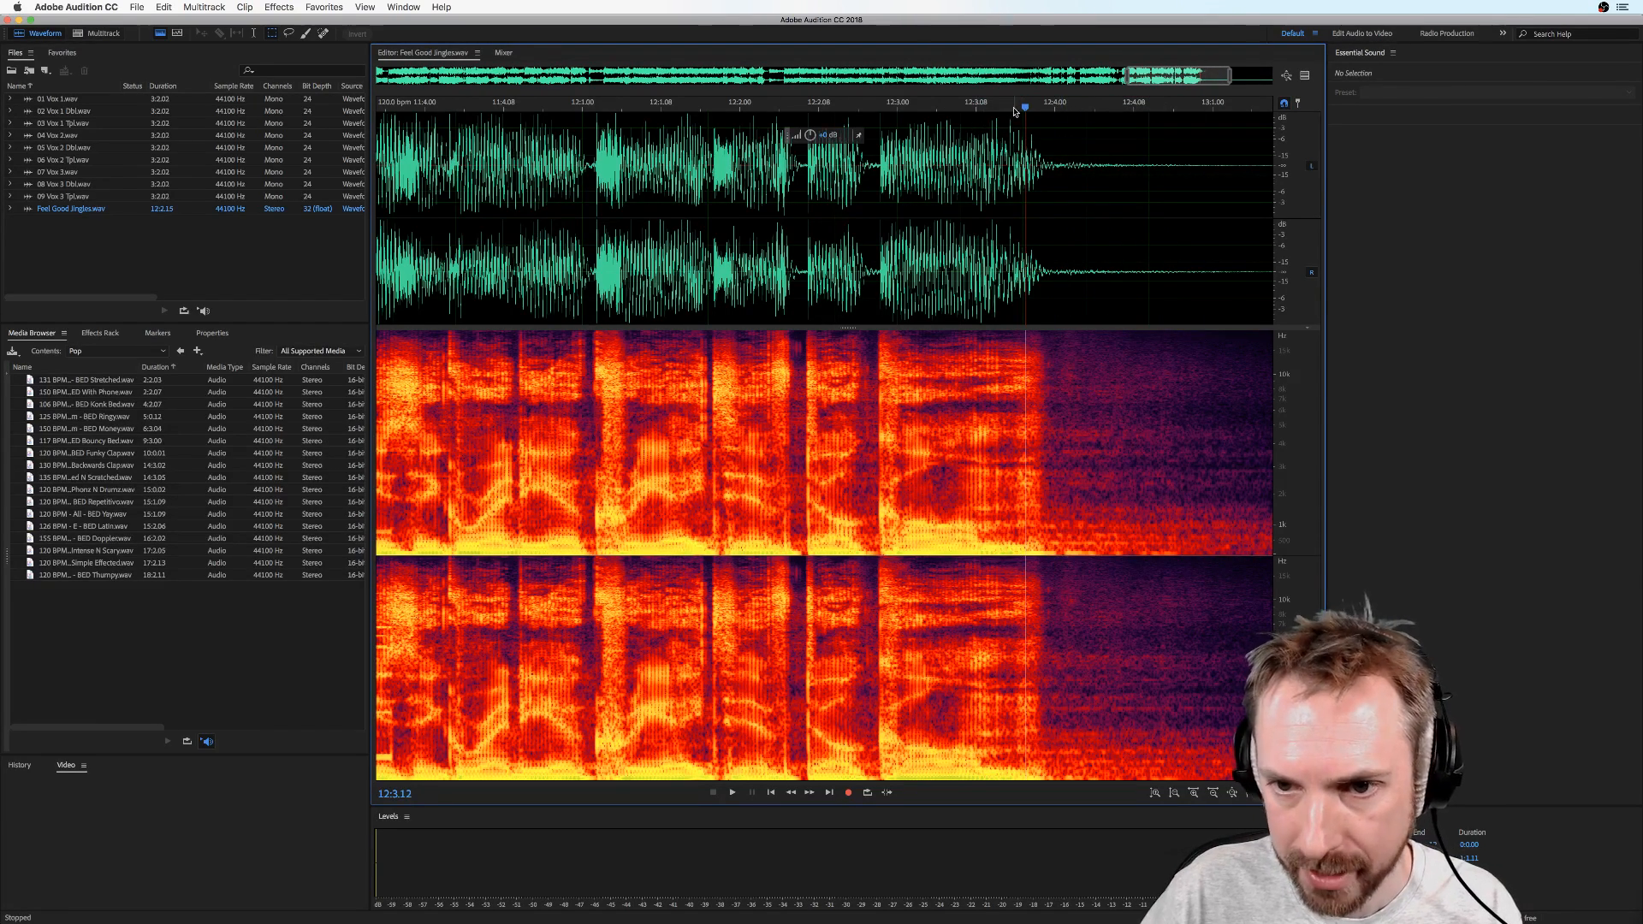
Set the time display back to Decimal (mm:ss.ddd)
right_click(987, 108)
mouse_move(1069, 116)
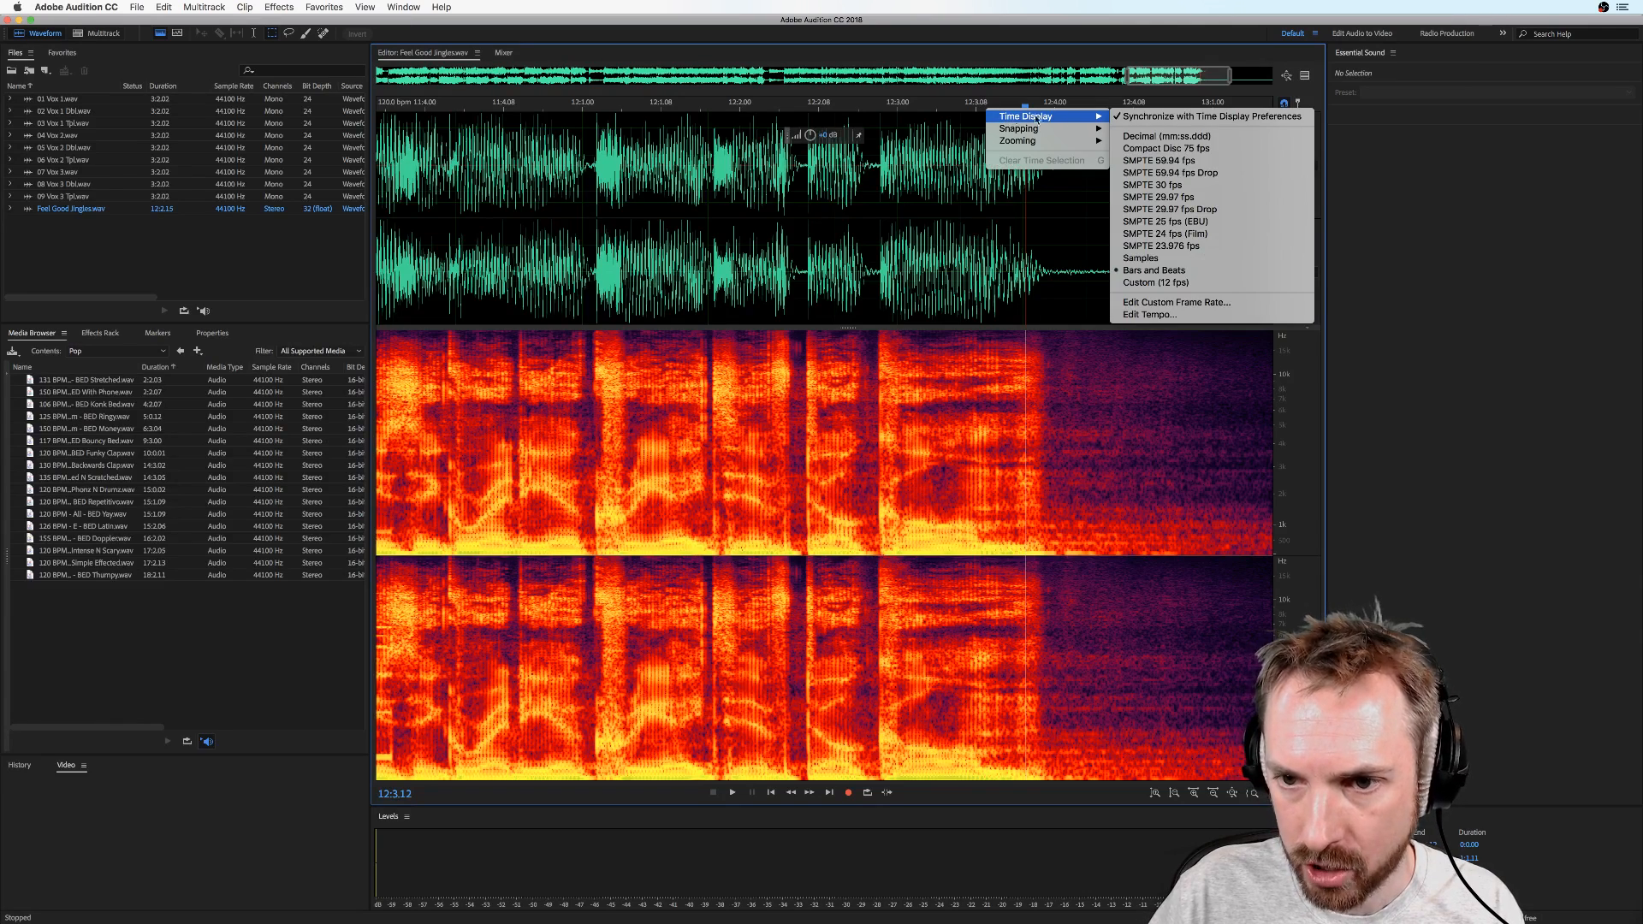
click(1164, 136)
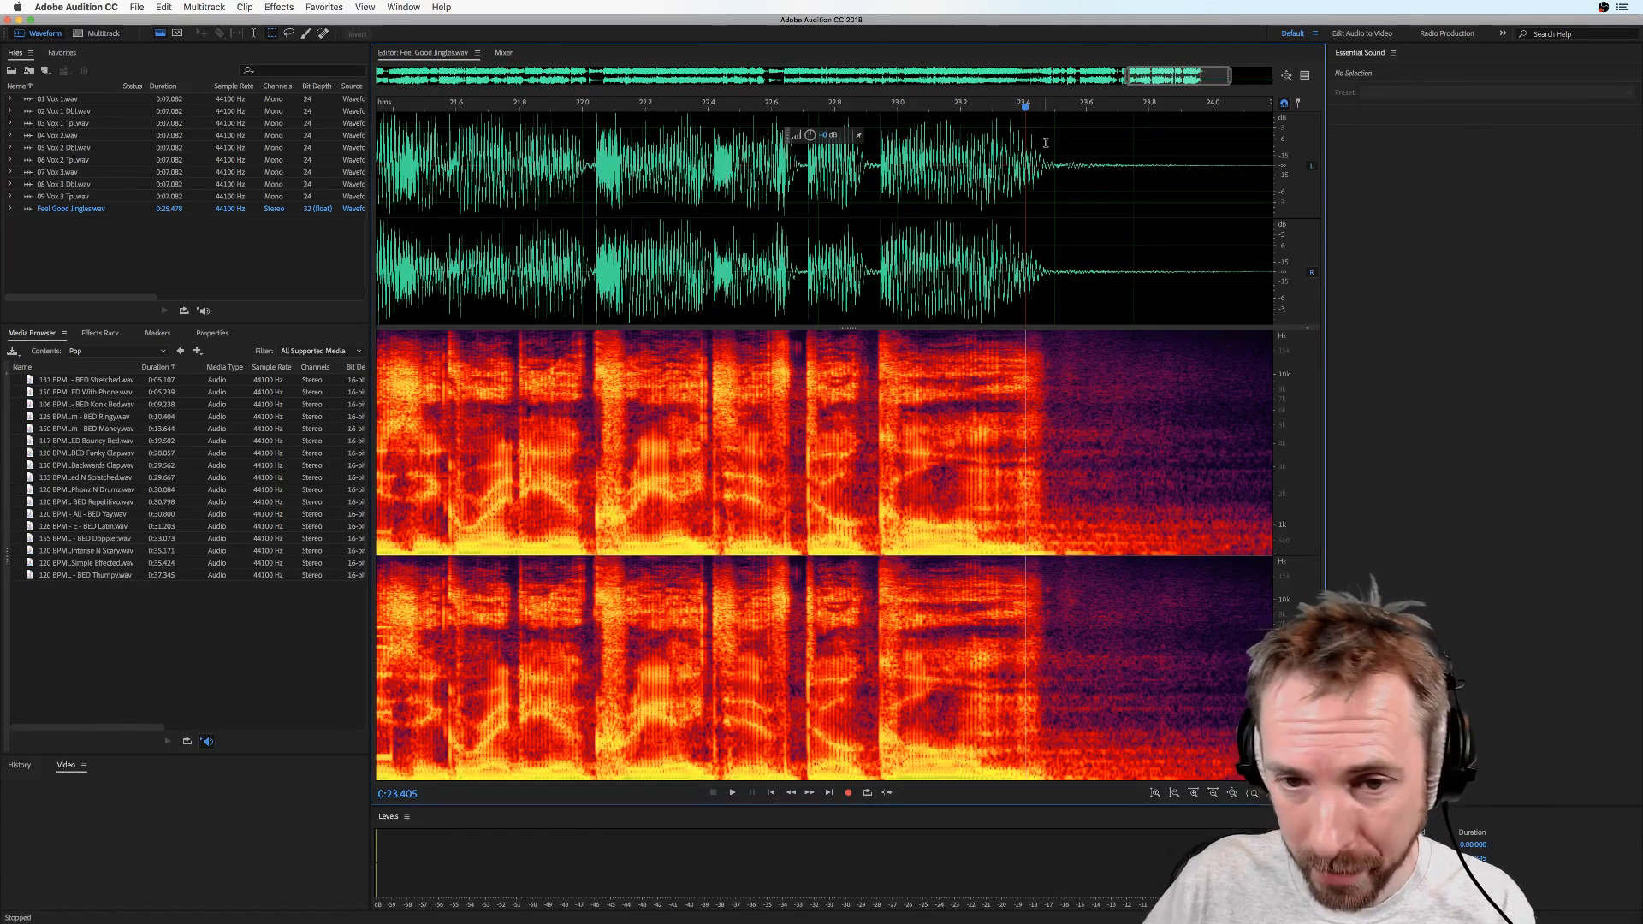
Select the final note and its fade-out from about 0:22.929 to 0:23.87
scroll(1044, 143, right, 5)
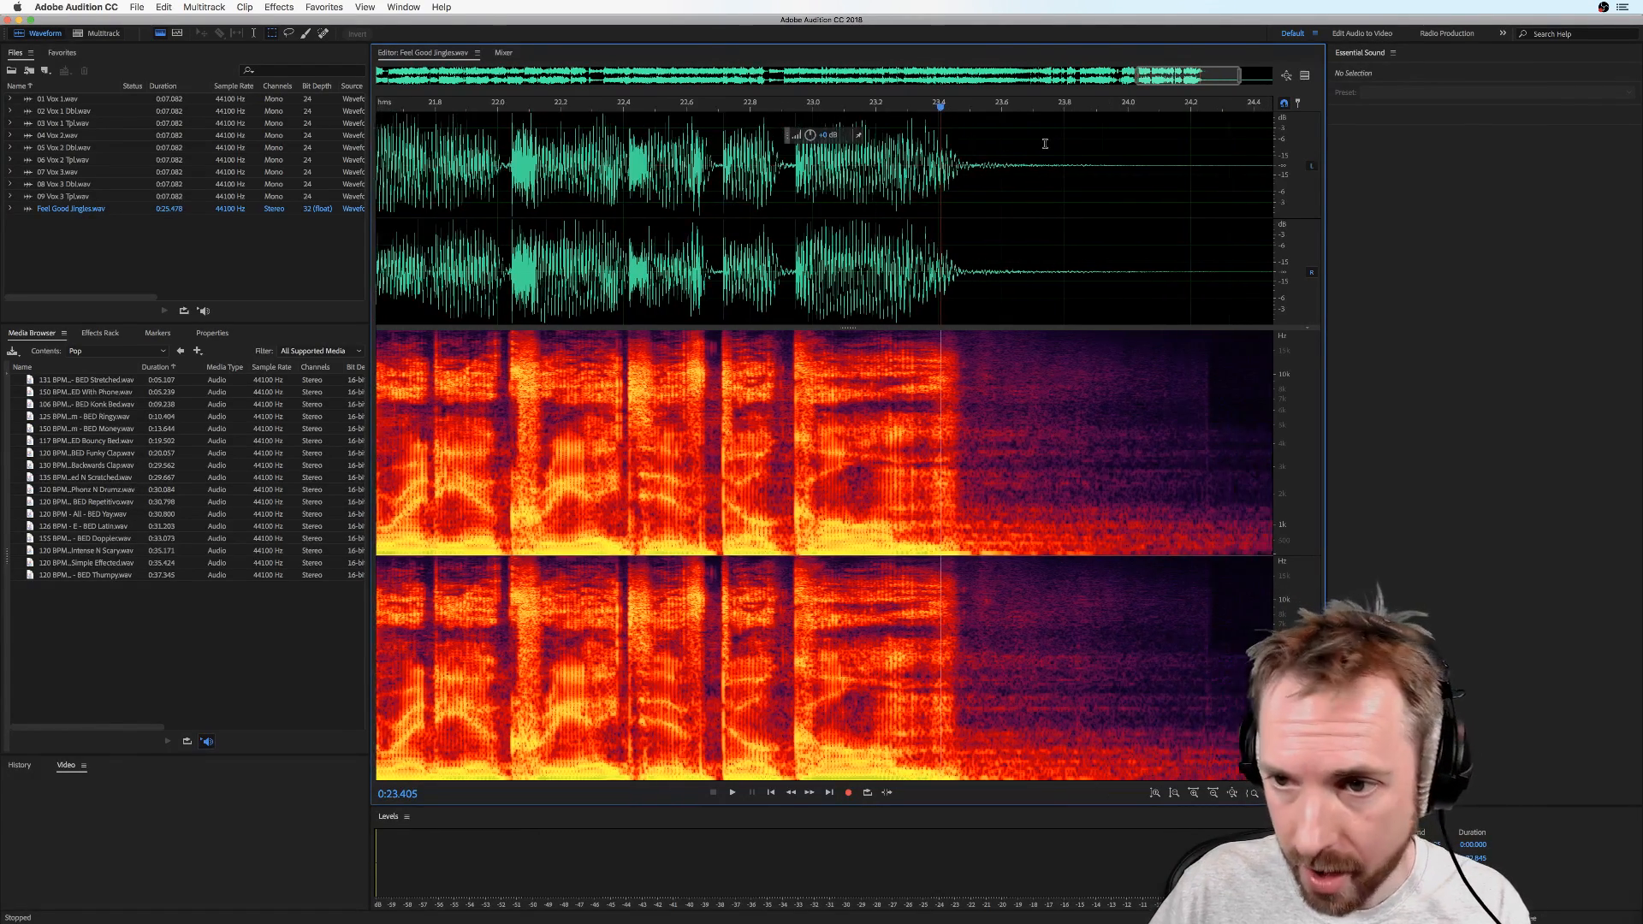
scroll(1045, 143, right, 3)
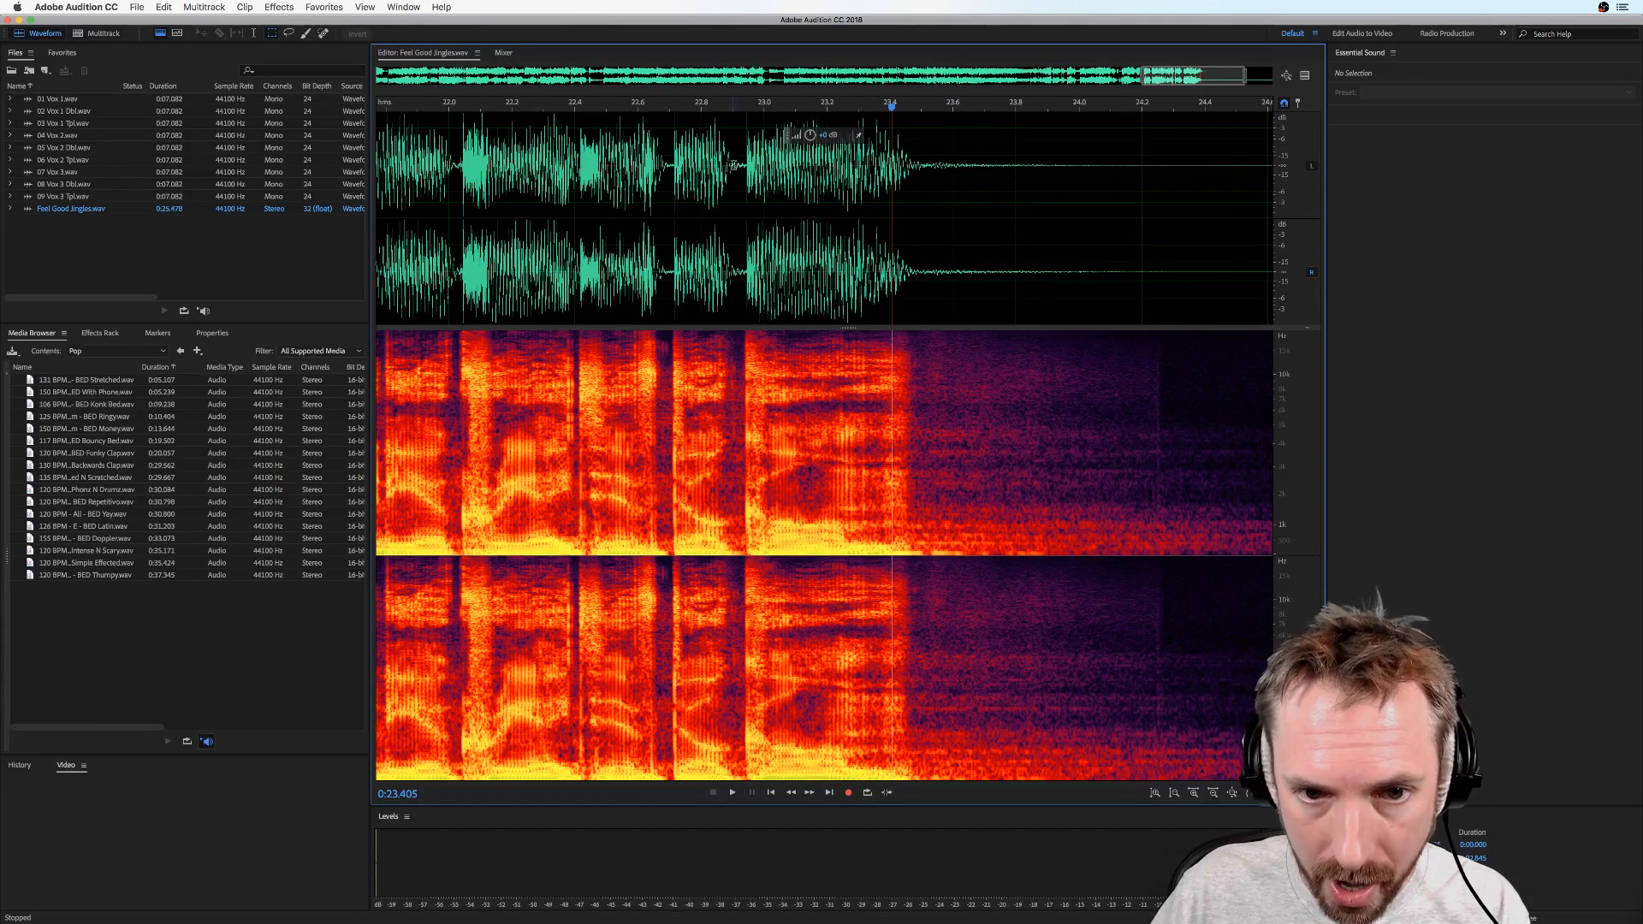
drag(741, 162, 1038, 154)
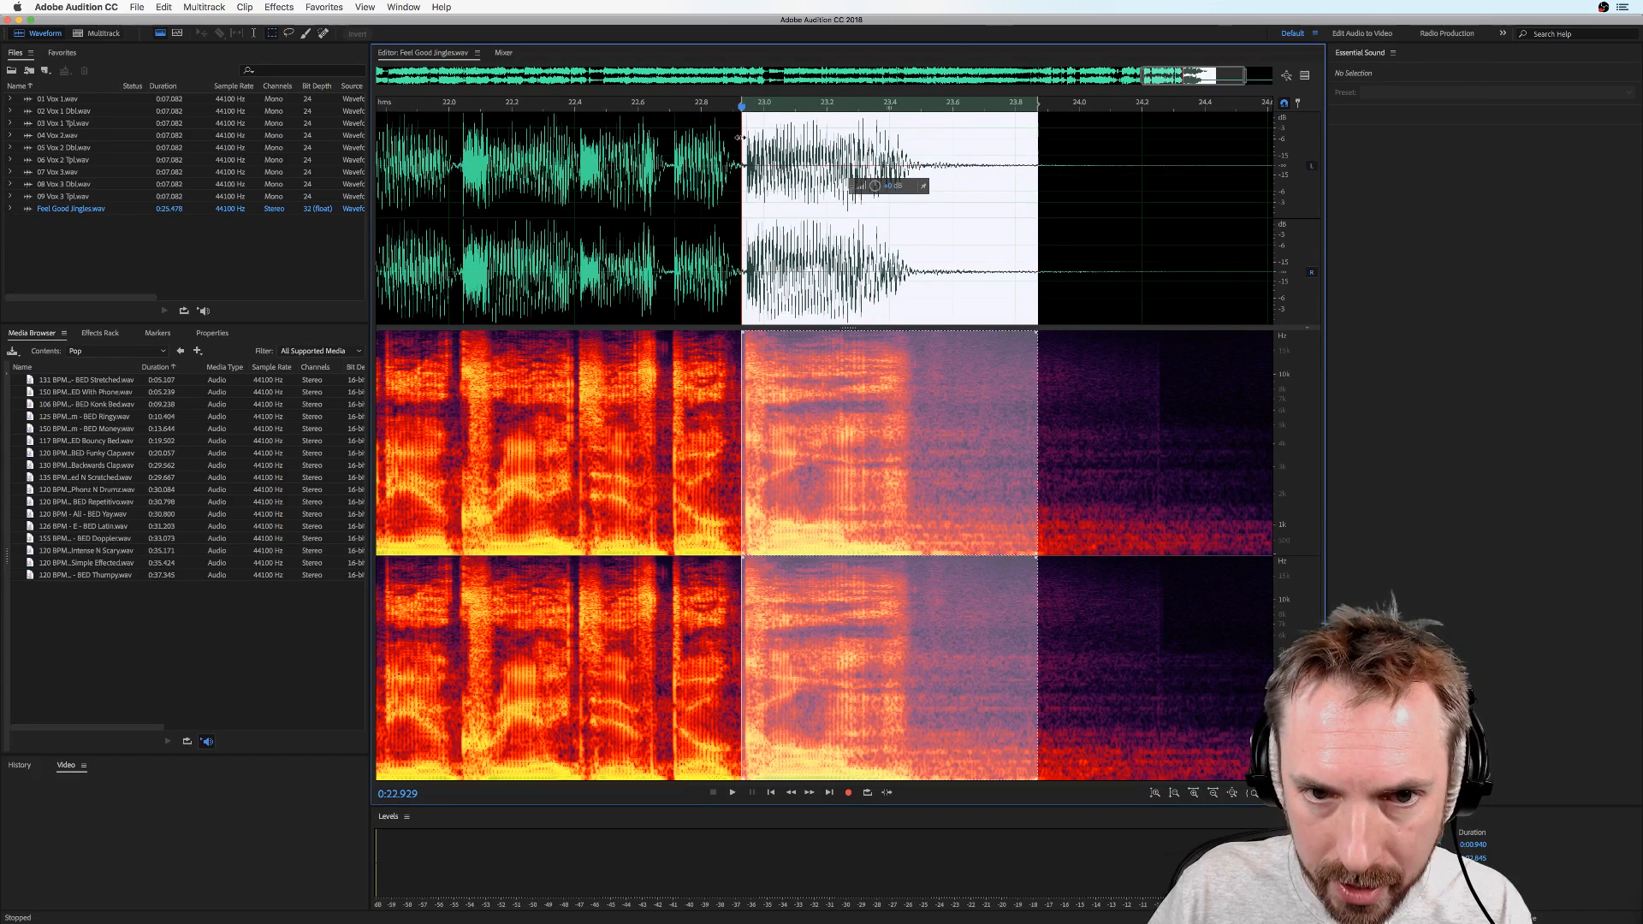
Adjust the start of the final-note selection with snapping toggled, ending at 0:23.000
drag(739, 138, 804, 122)
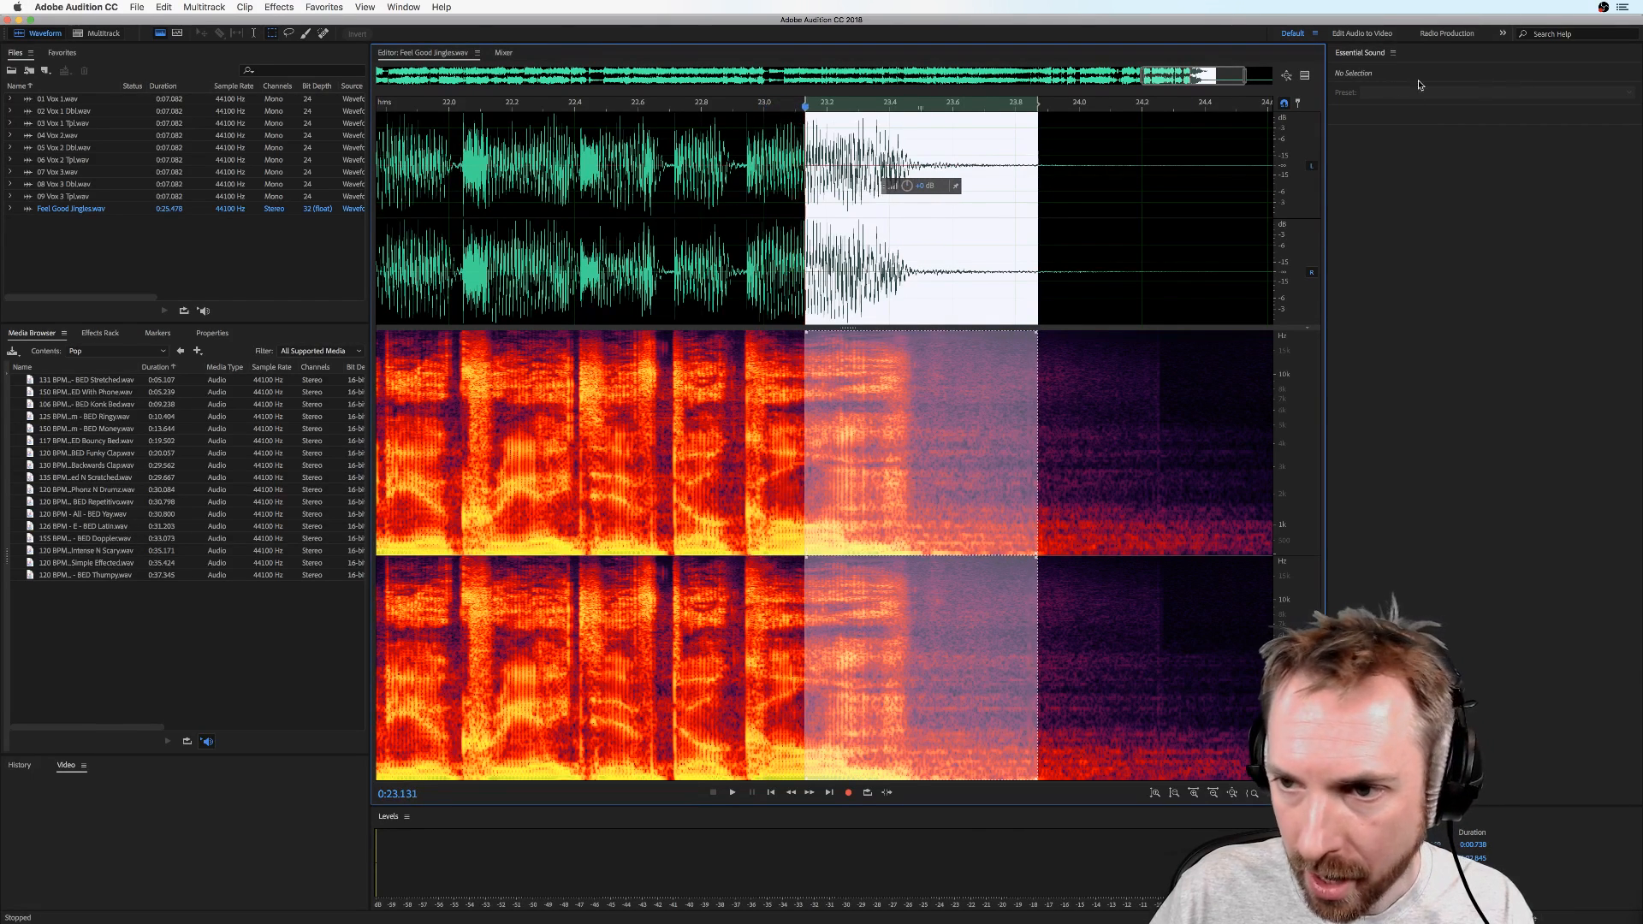
click(1286, 104)
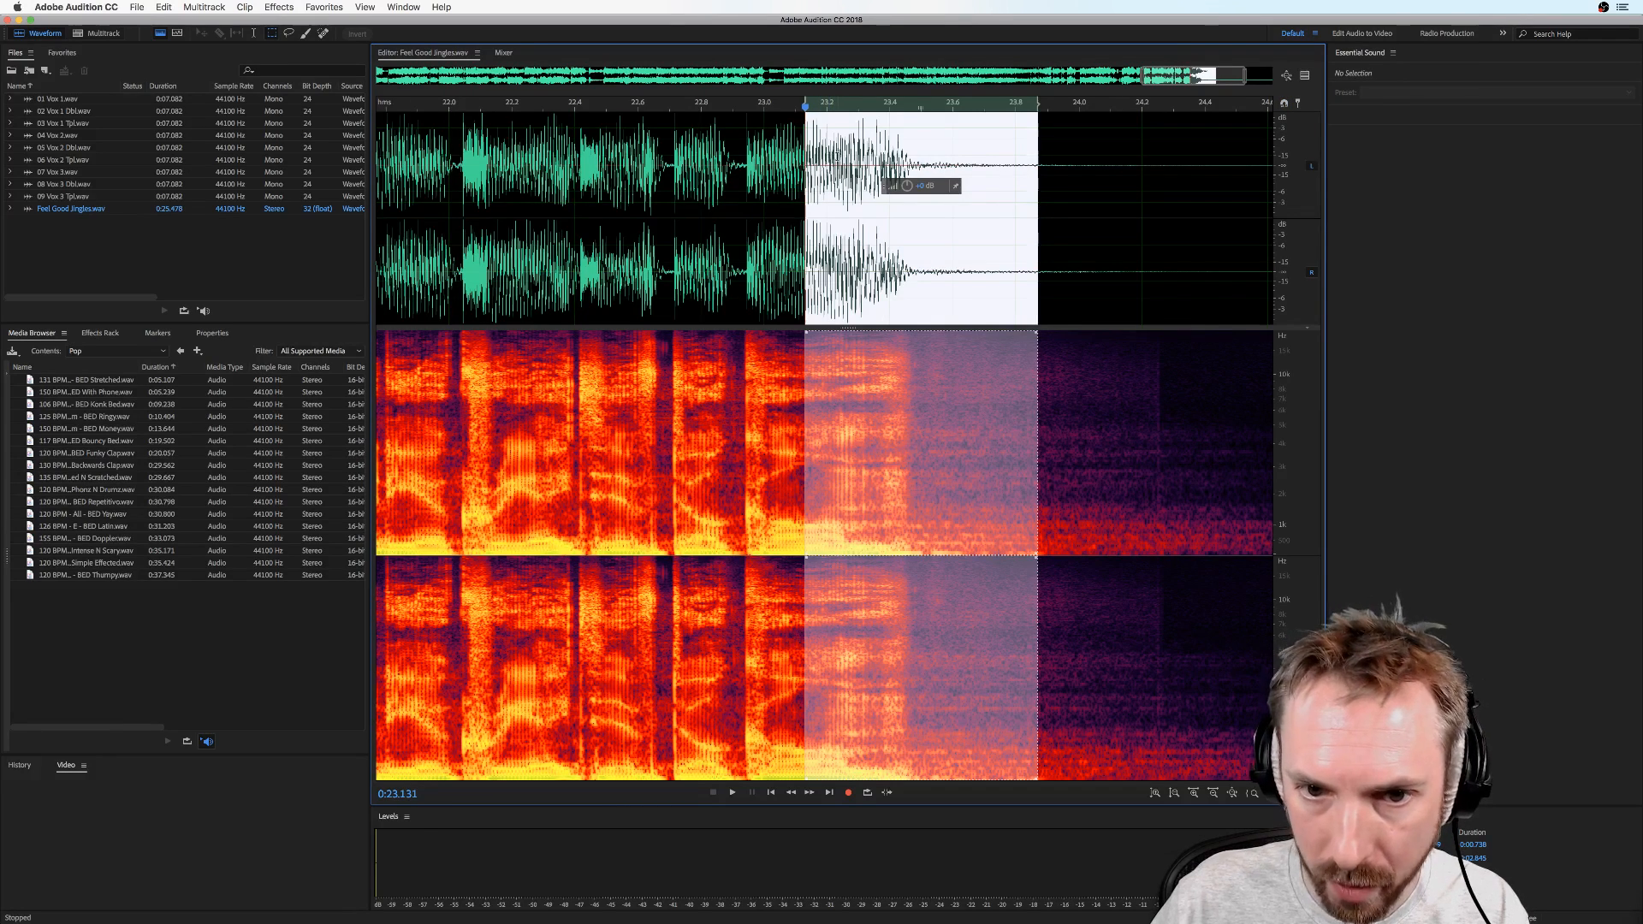
drag(805, 159, 763, 157)
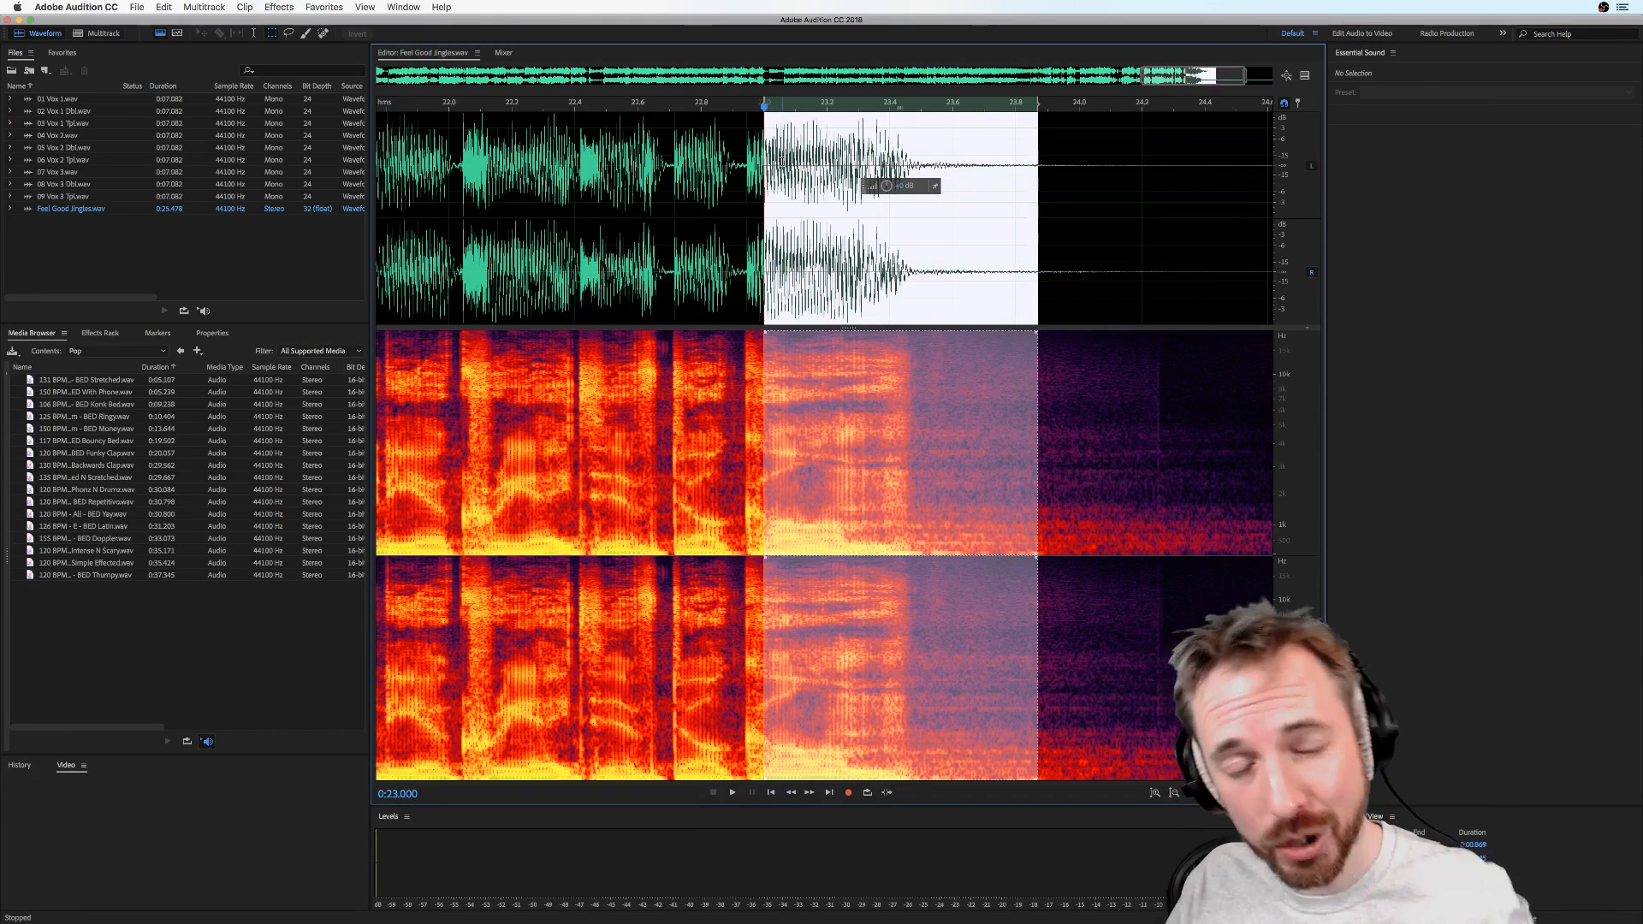
Enable Snap to Ruler (Fine) and place the playhead at about 0:22.741
click(160, 8)
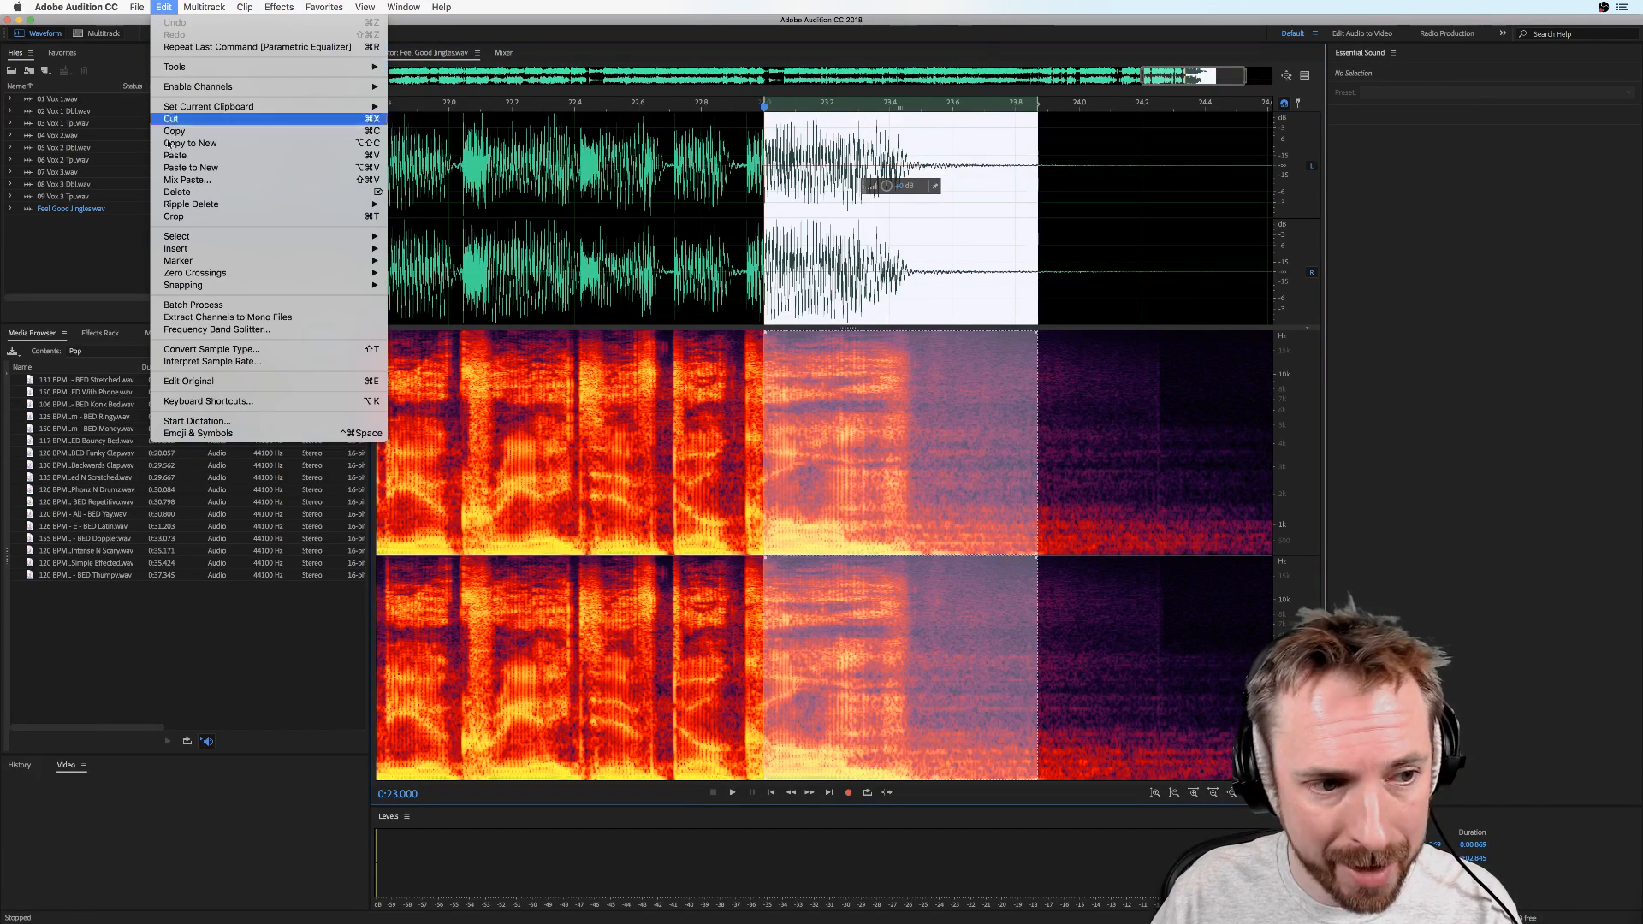
mouse_move(204, 285)
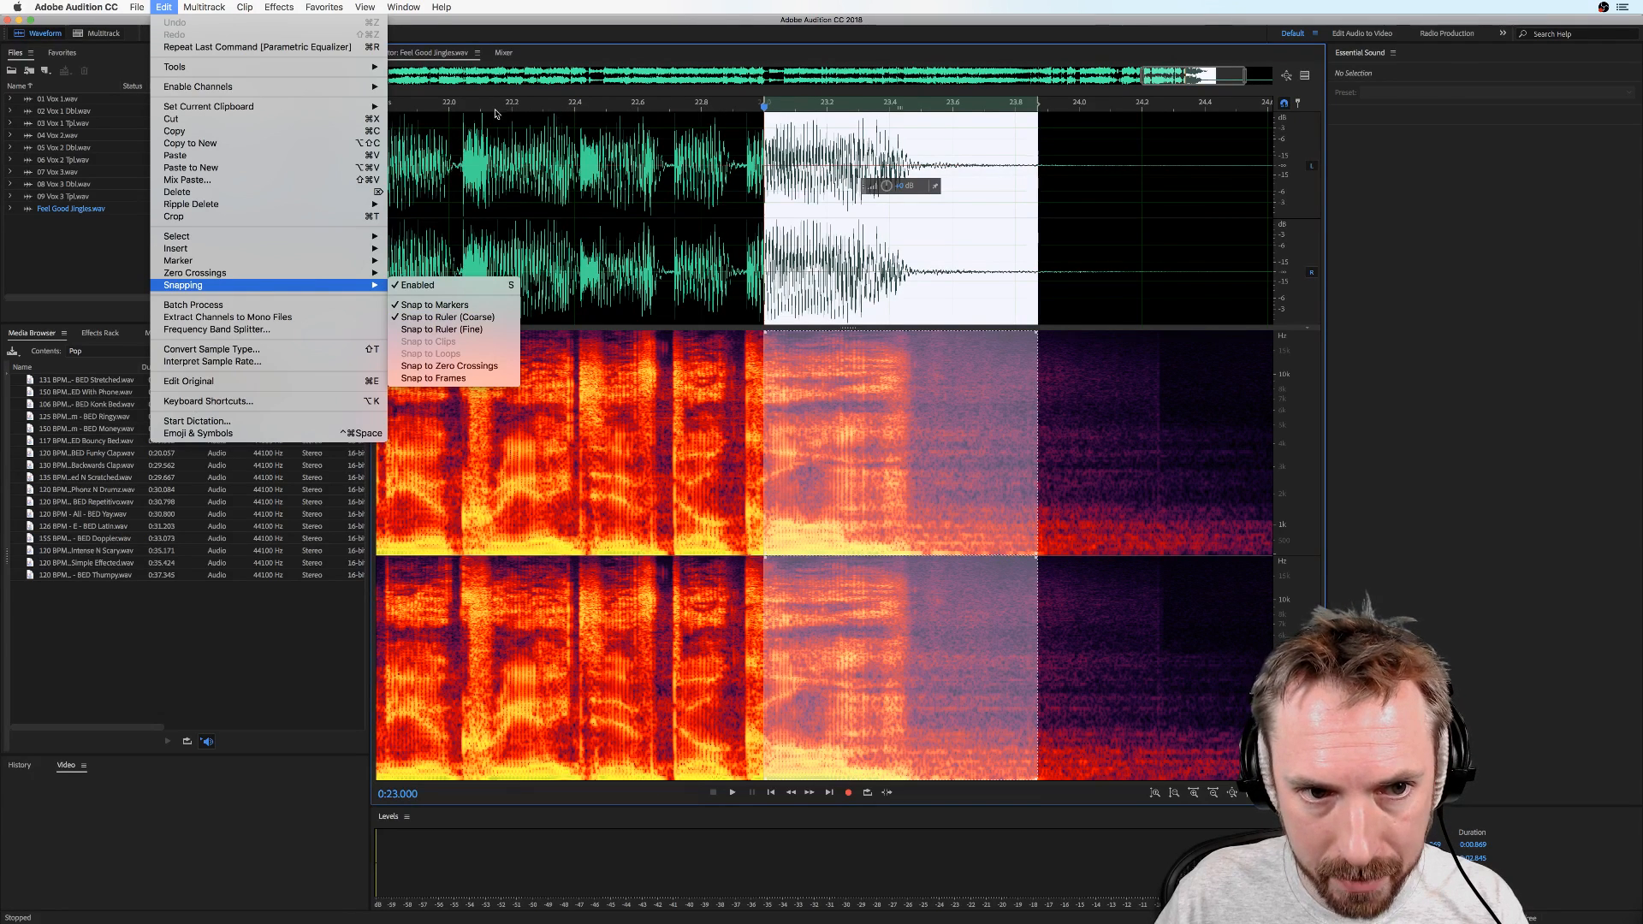
click(456, 329)
drag(904, 214, 569, 171)
click(682, 145)
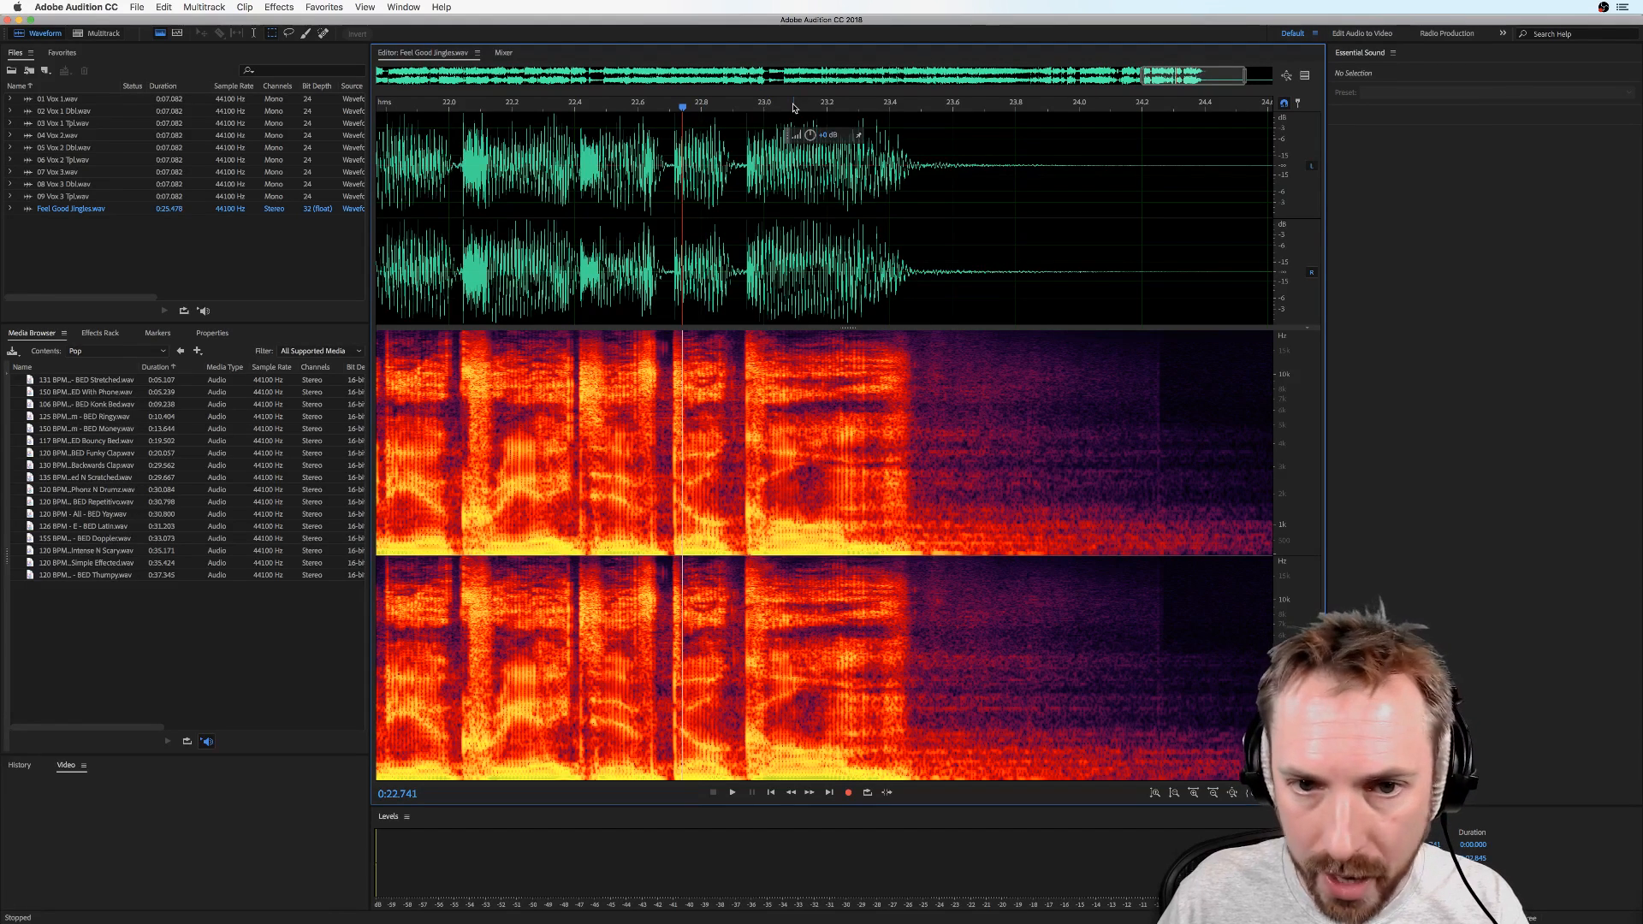
Change the time display format to Bars and Beats
right_click(778, 112)
mouse_move(817, 118)
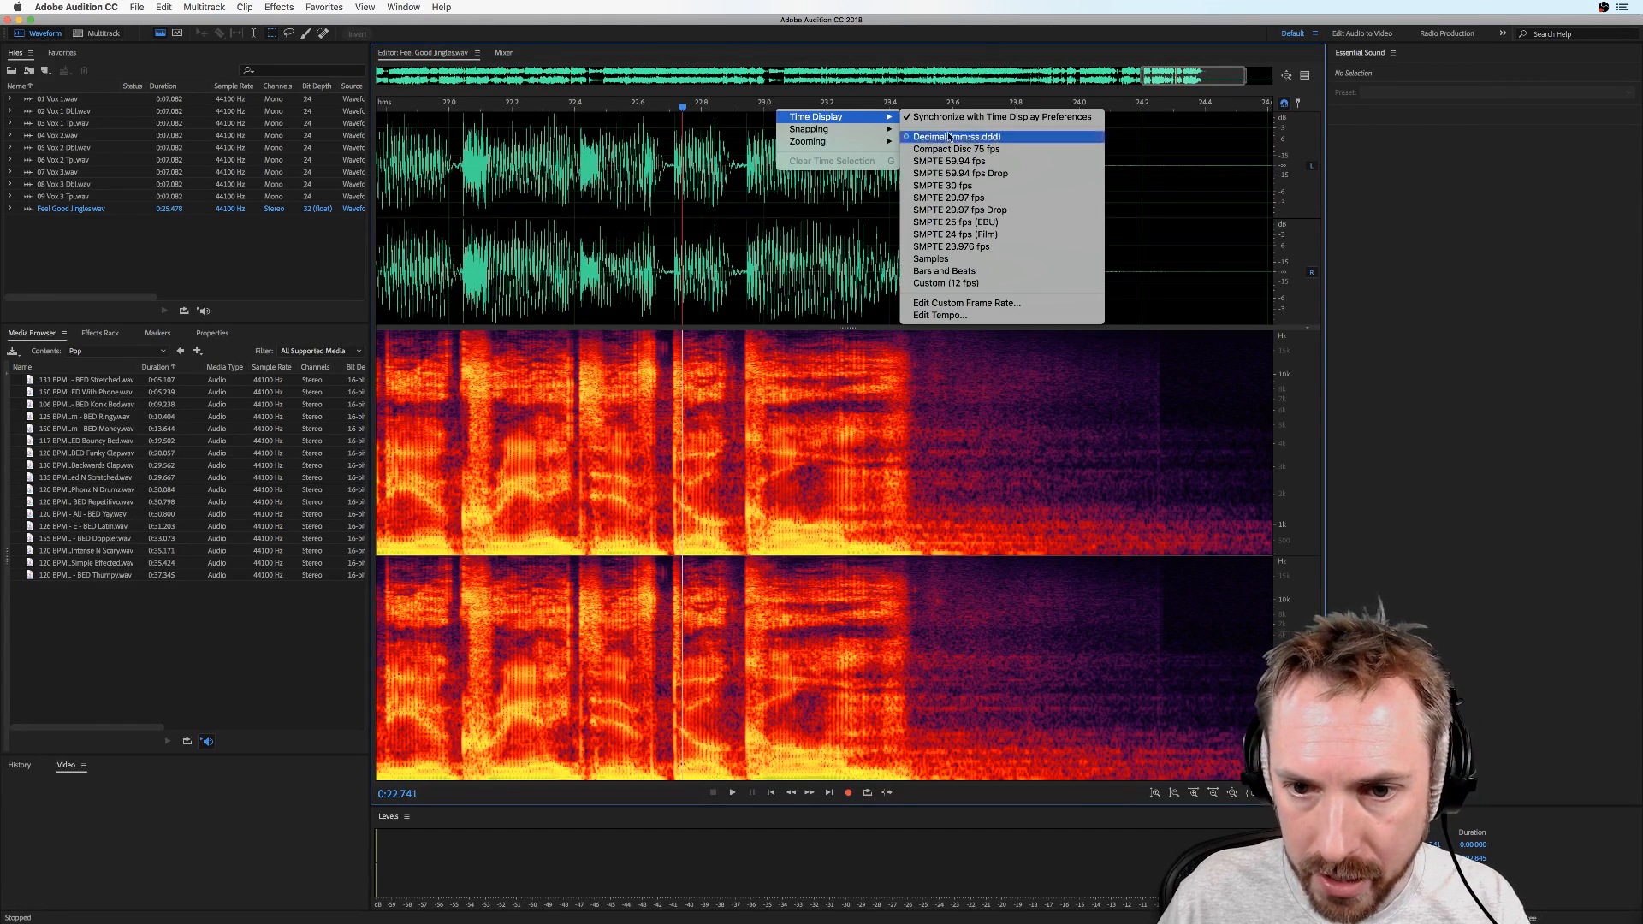
click(919, 270)
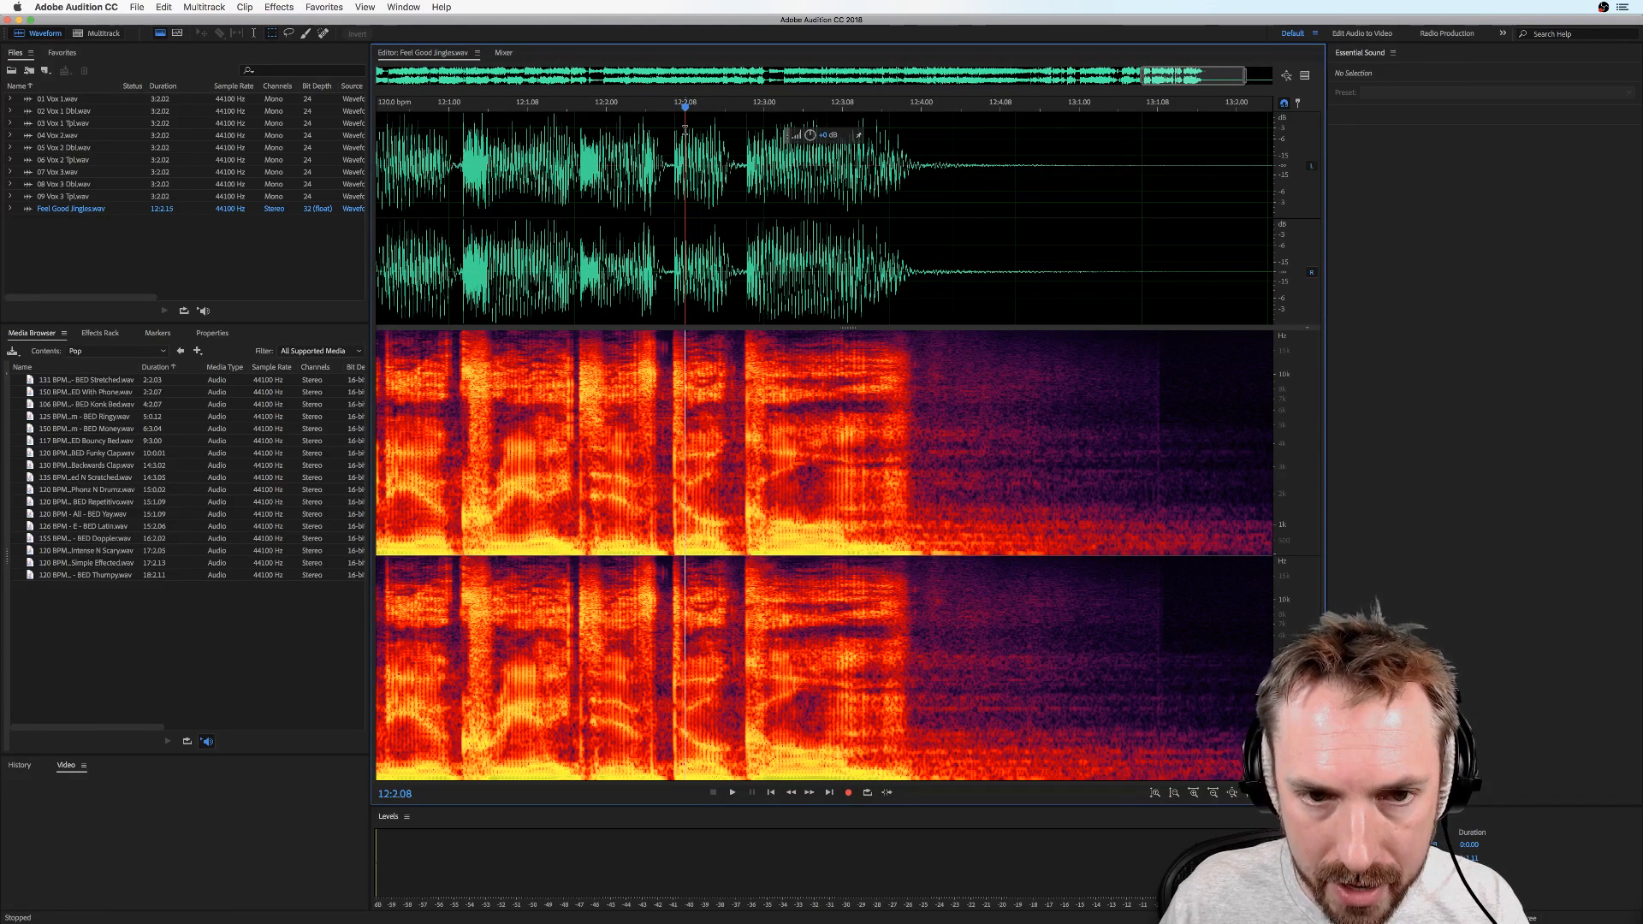
Delete the 0:0.04 section starting at 12:2.08 and undo the deletion
drag(686, 133, 718, 128)
key(Delete)
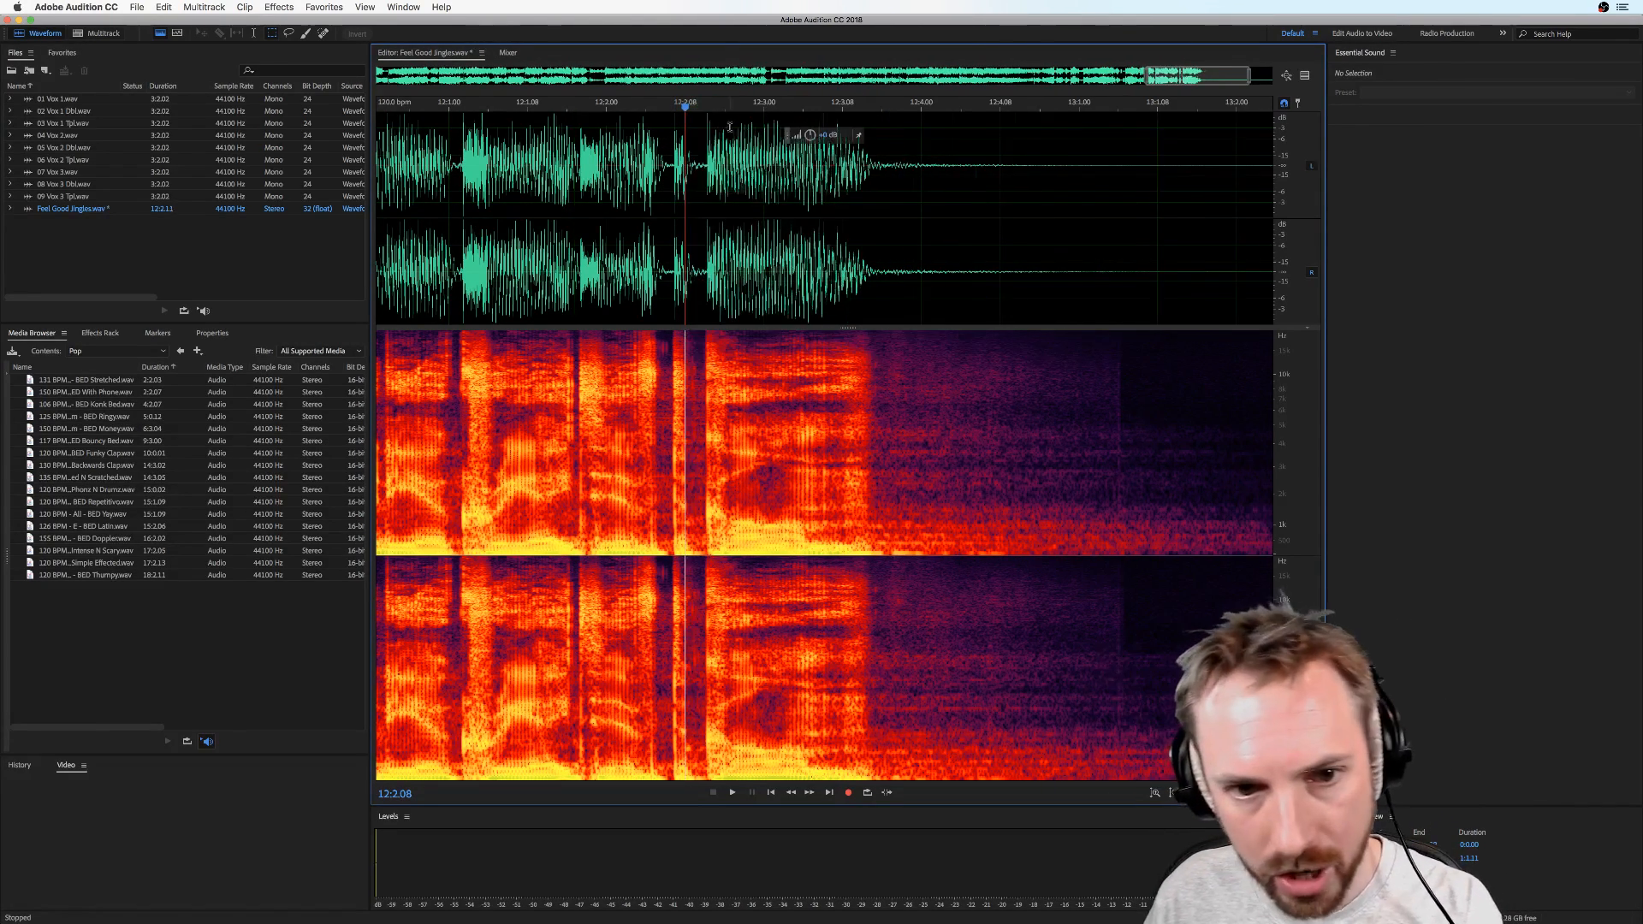
key(super+z)
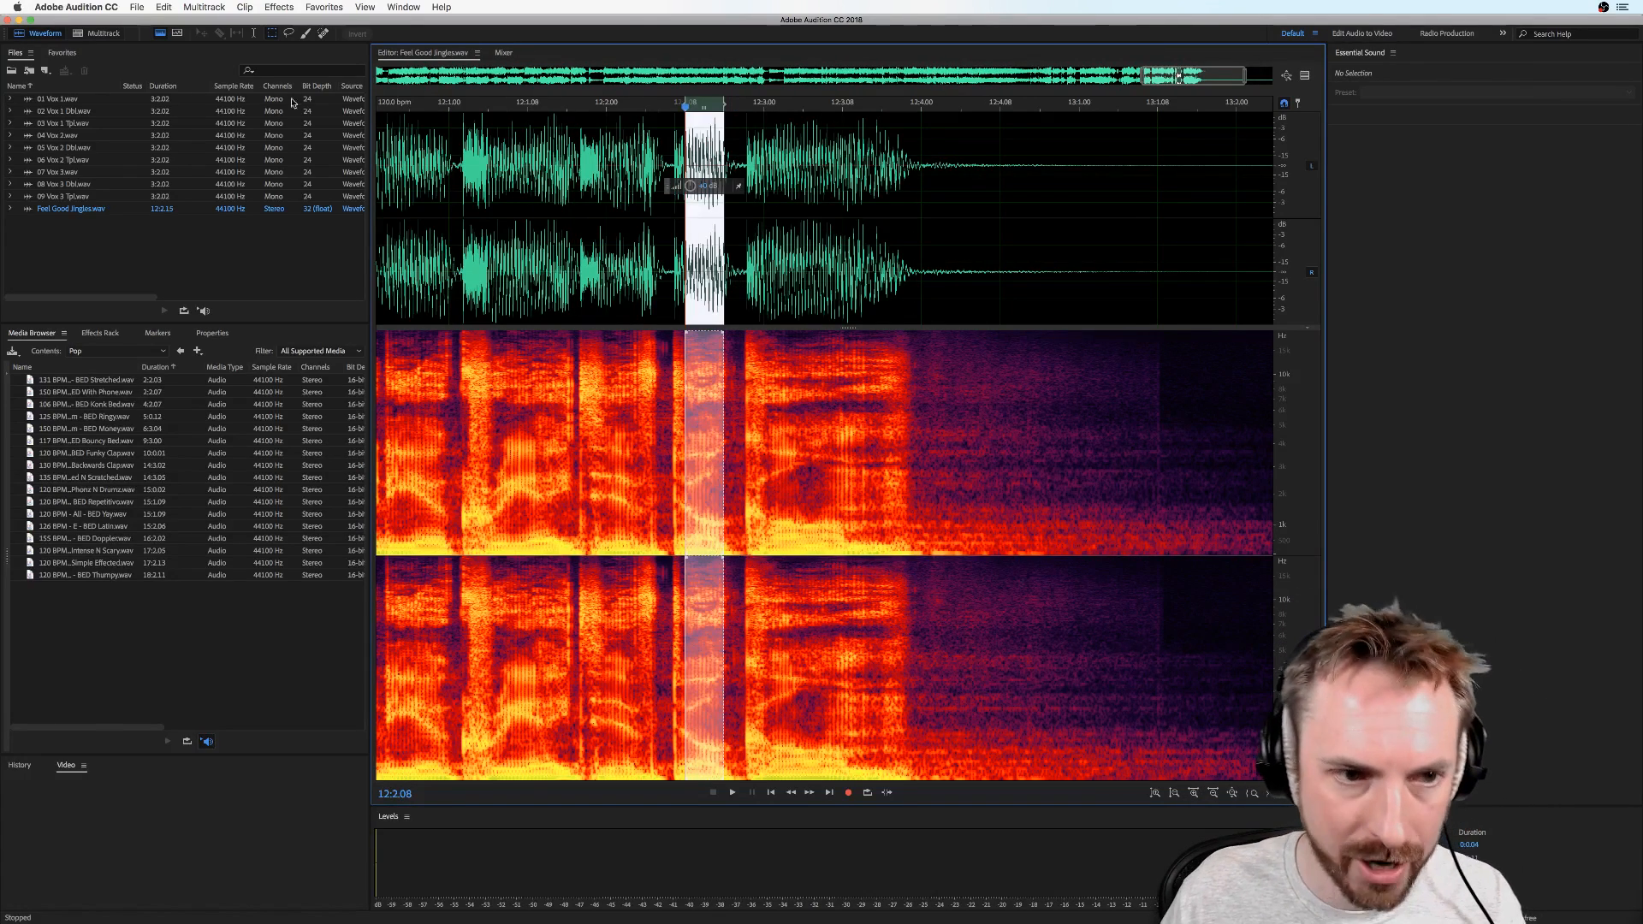
Replace the selected 0:0.04 section at 12:2.08 with silence using Insert Silence
click(164, 8)
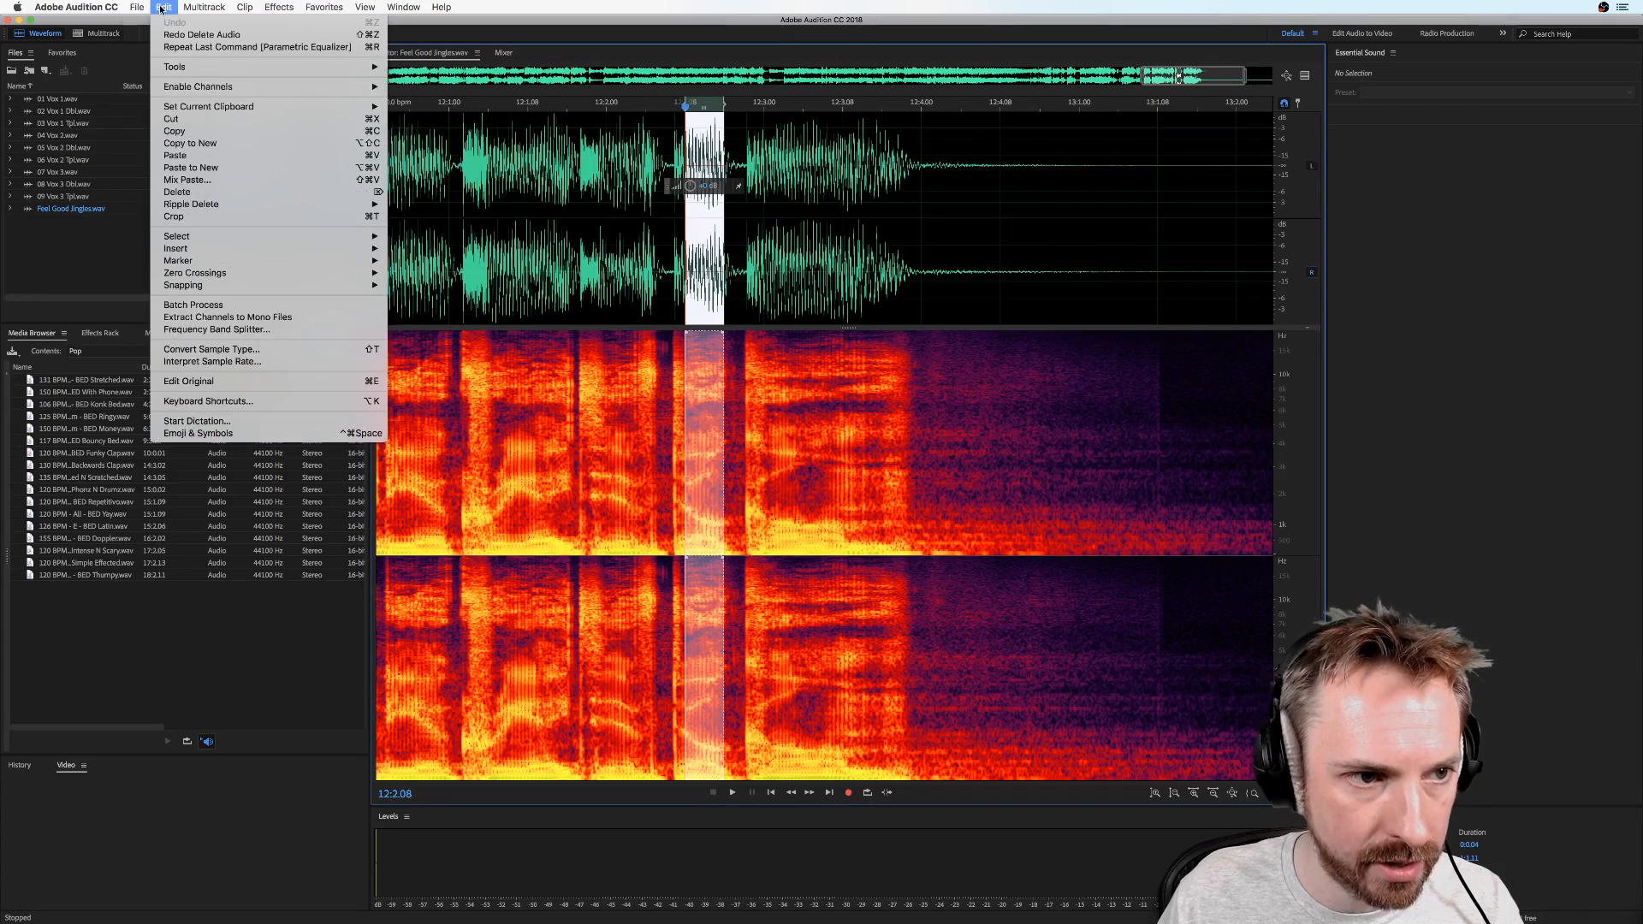
mouse_move(222, 248)
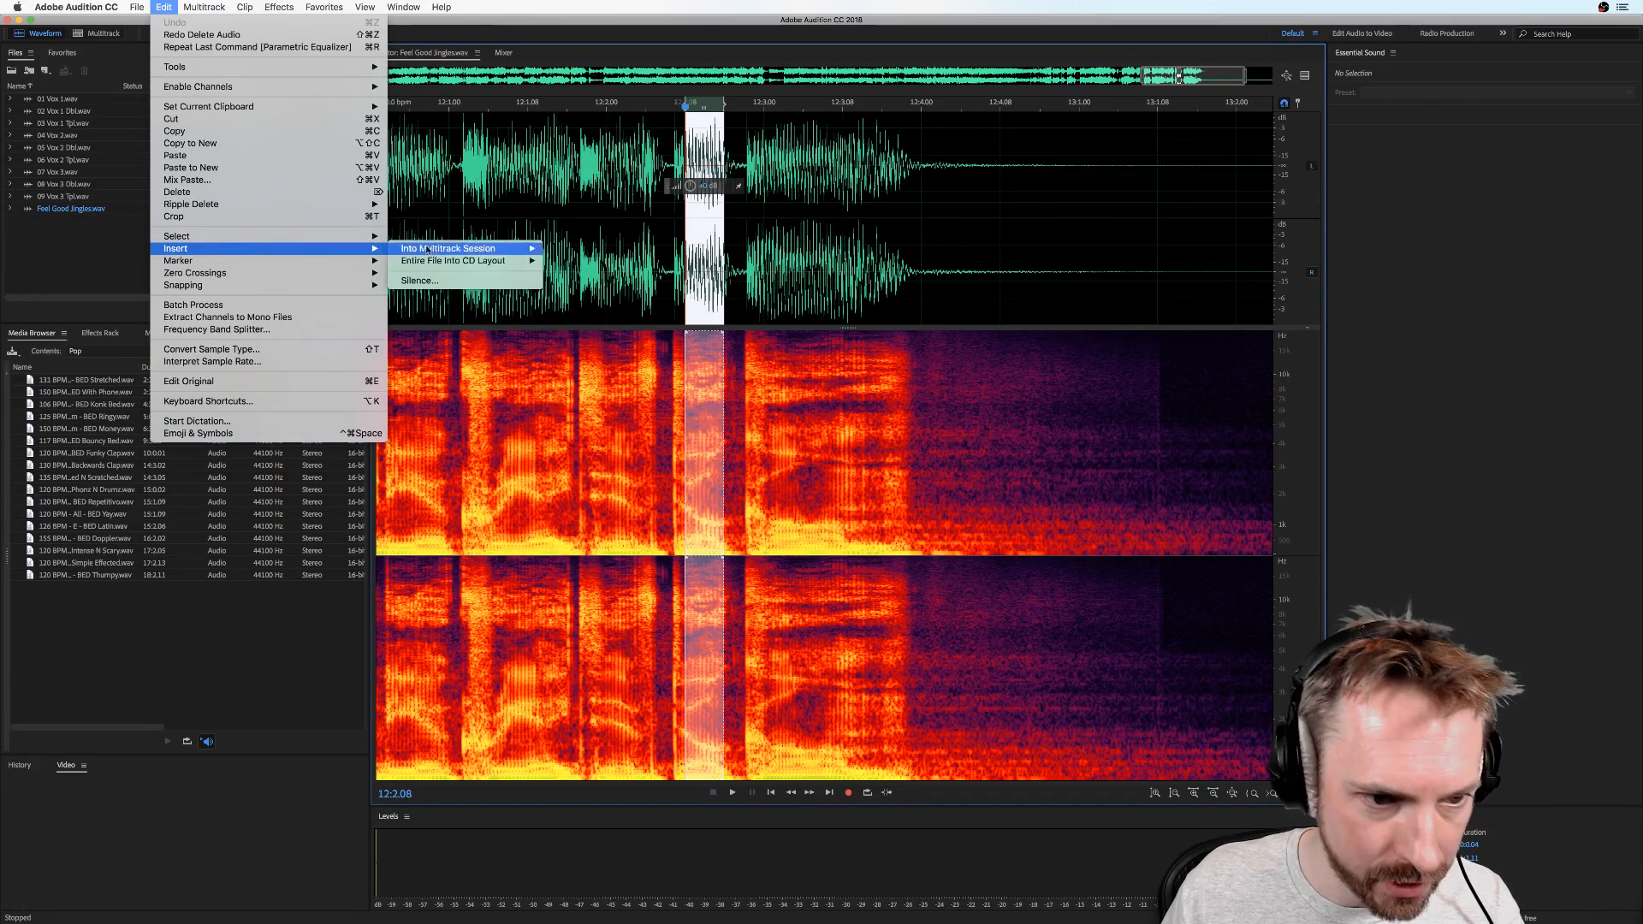
click(438, 284)
key(Return)
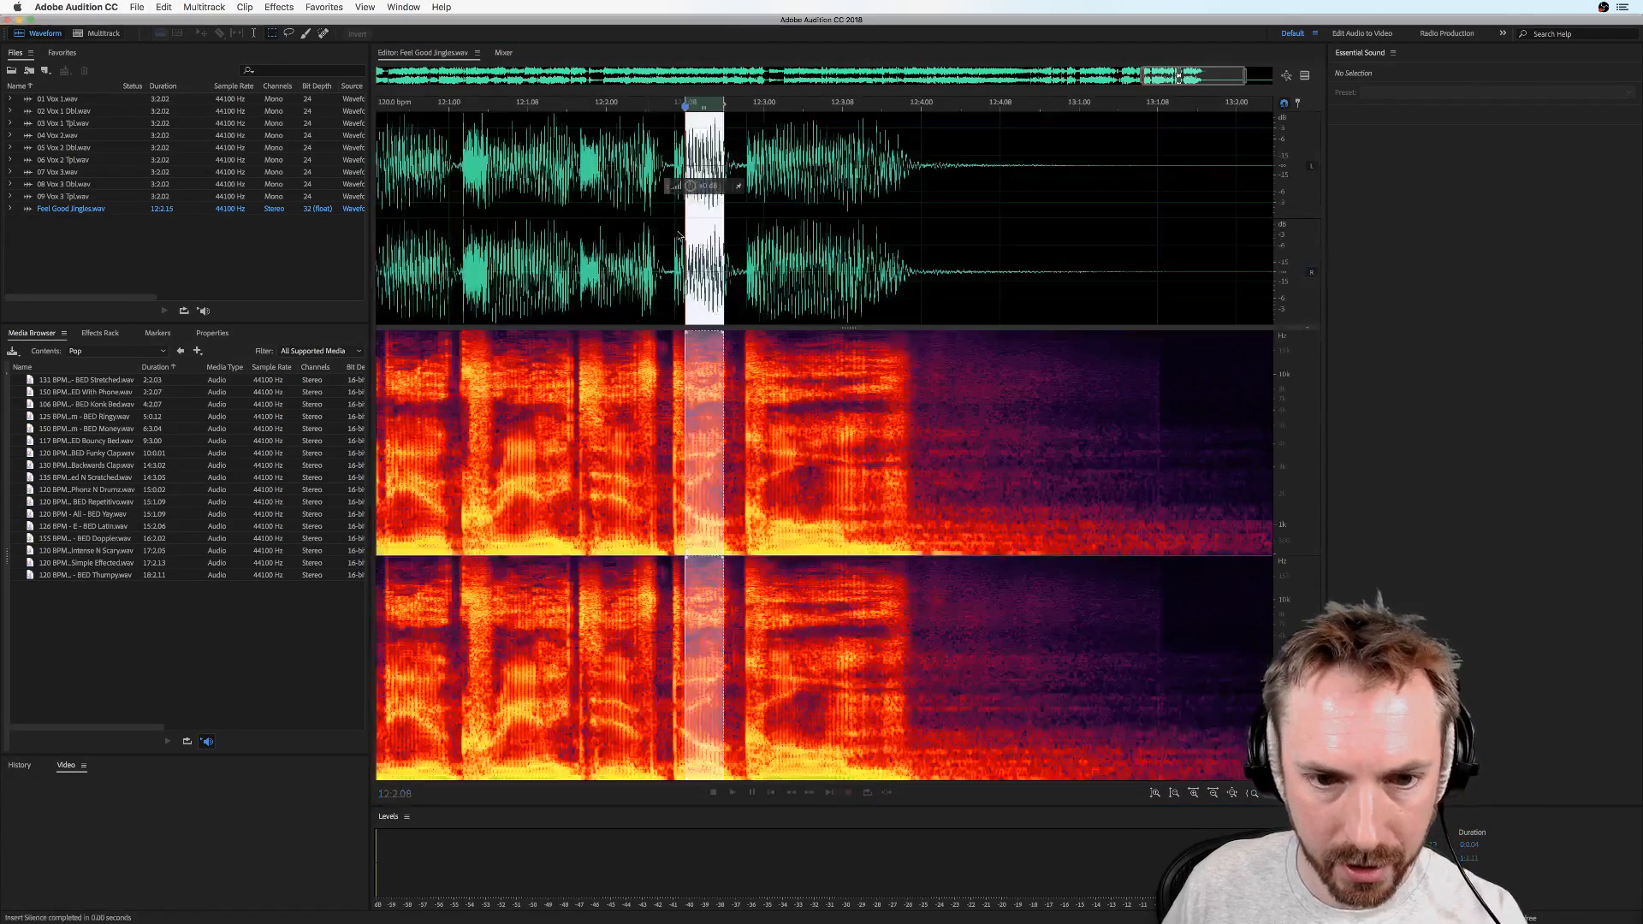
Select the 0:0.04 section starting at 12:3.00 and replace it with silence of that duration
drag(763, 134, 801, 142)
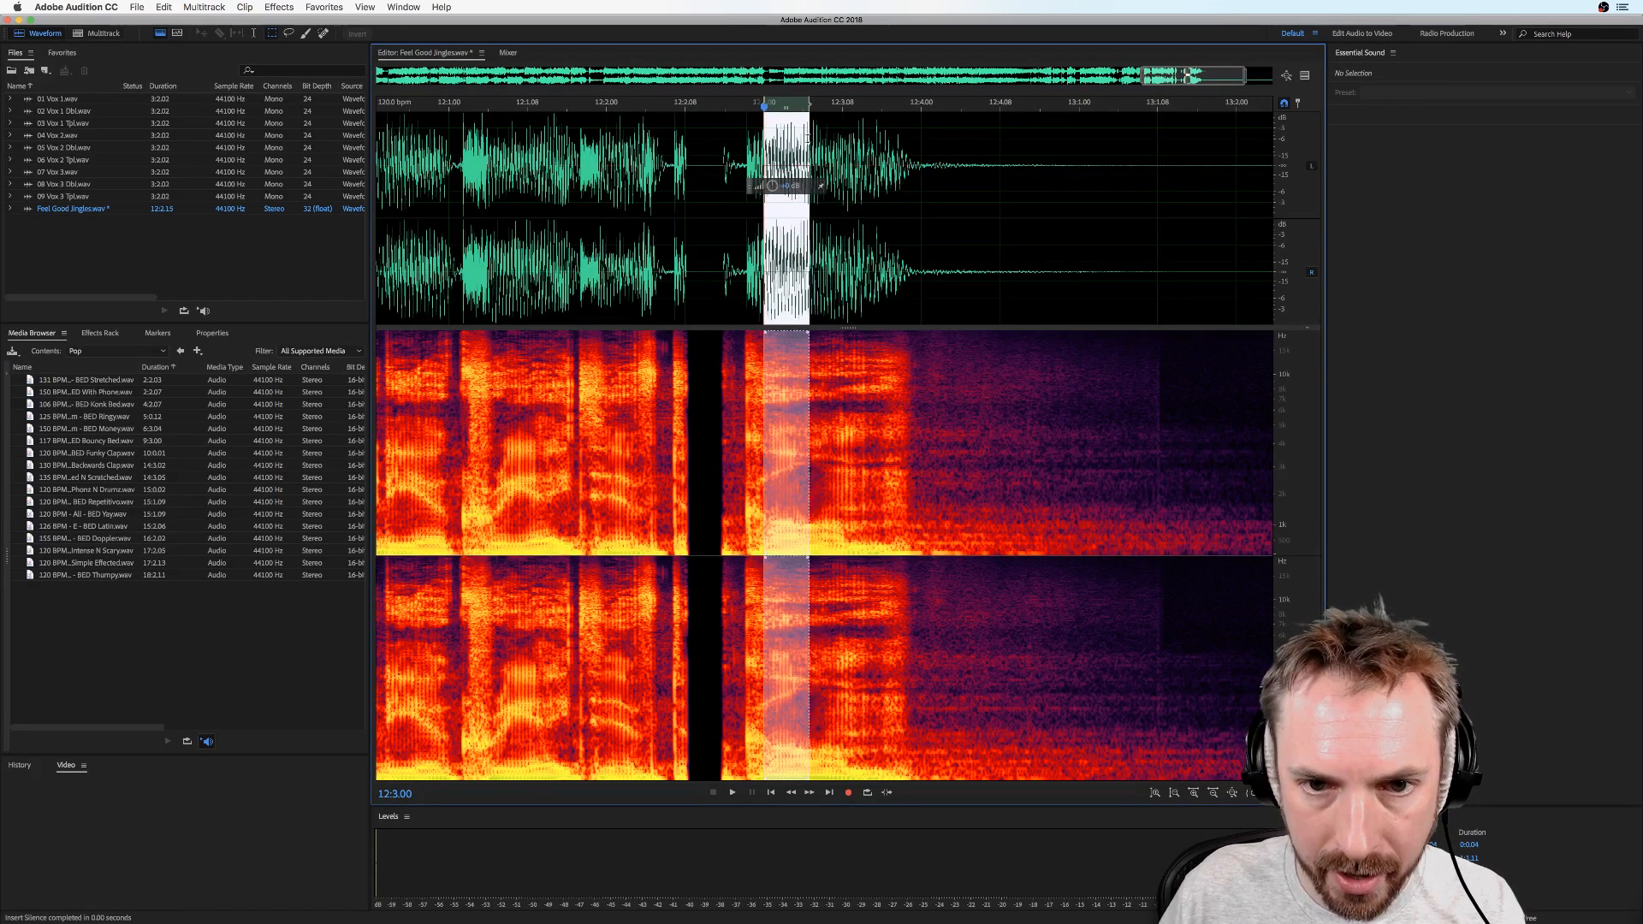
click(164, 7)
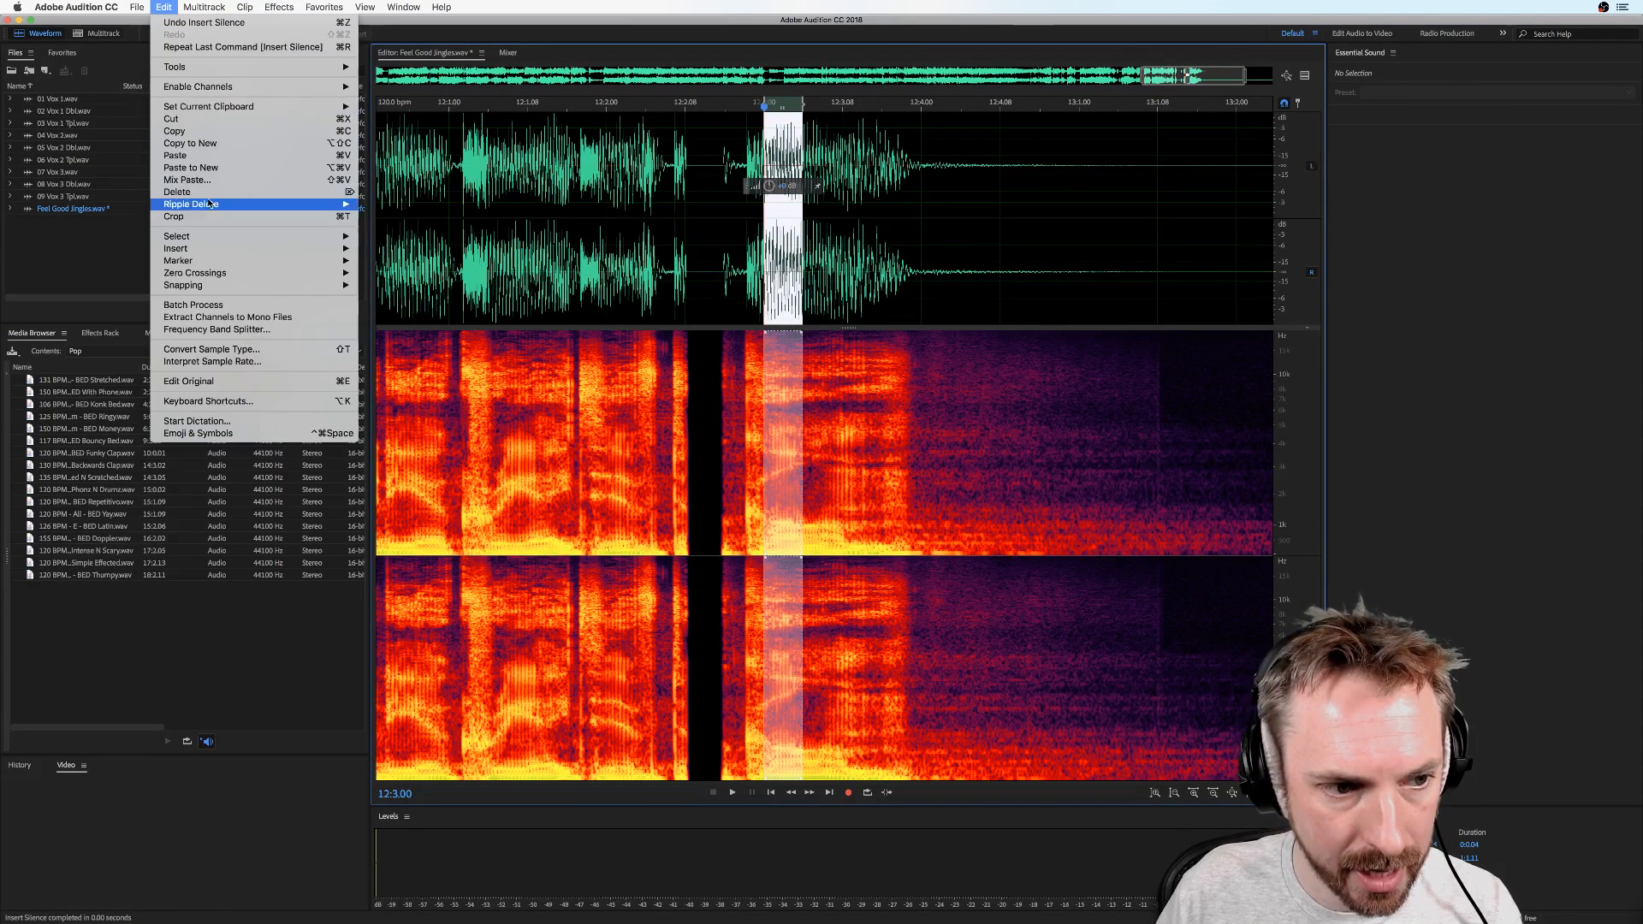
mouse_move(222, 248)
click(390, 281)
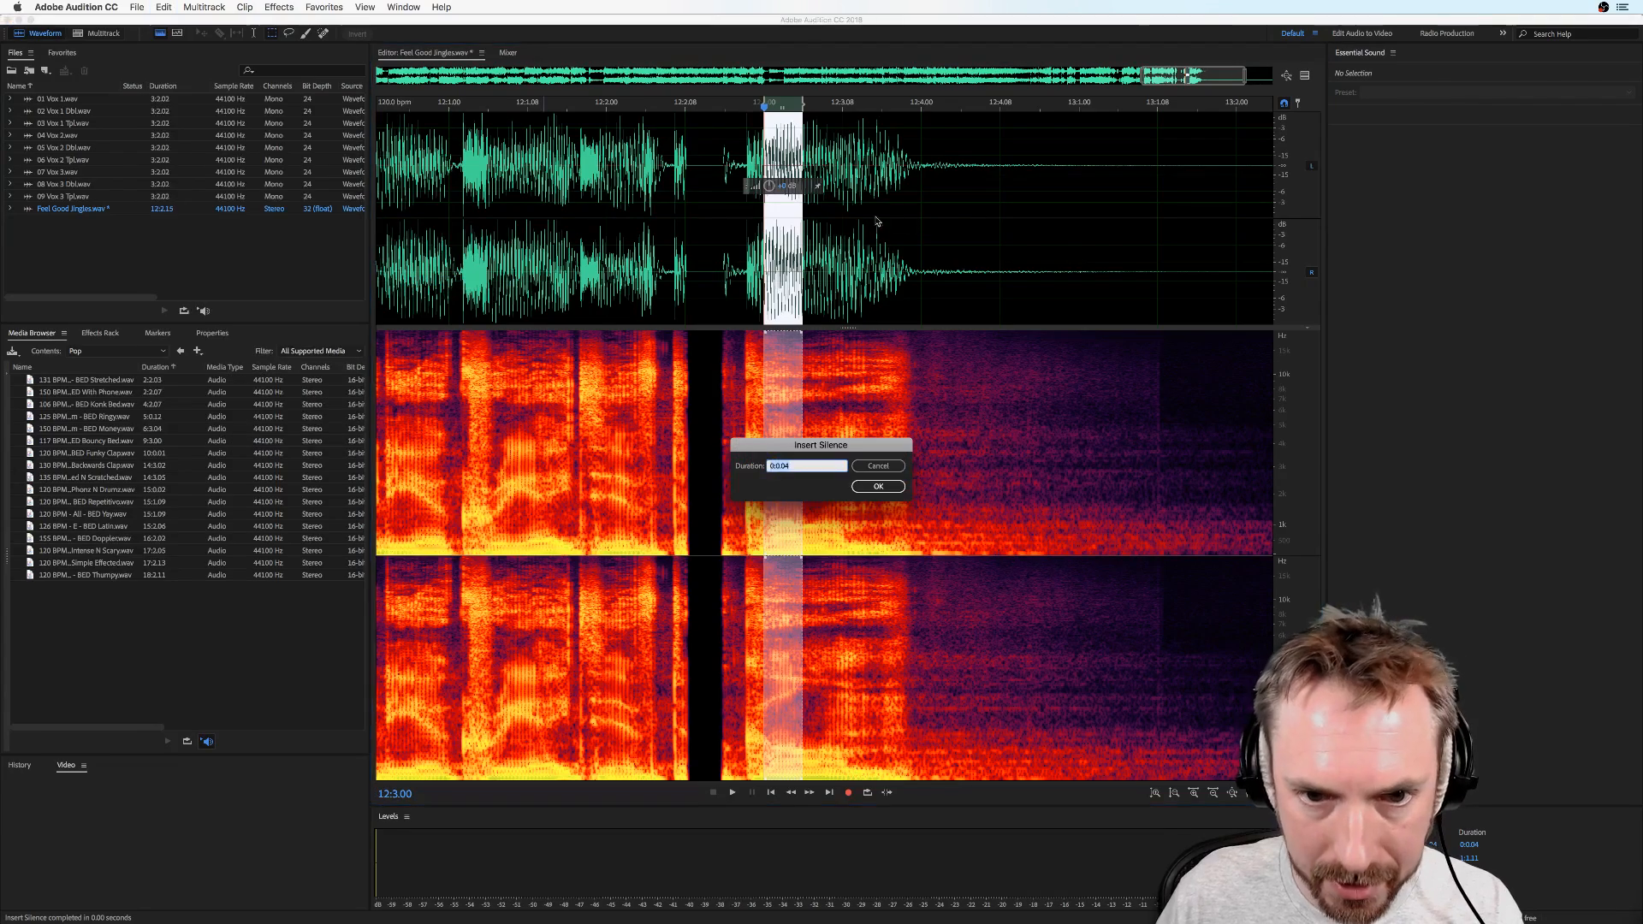
click(880, 471)
Check the edges of the two silent gaps with the playhead and undo both silence insertions
click(688, 287)
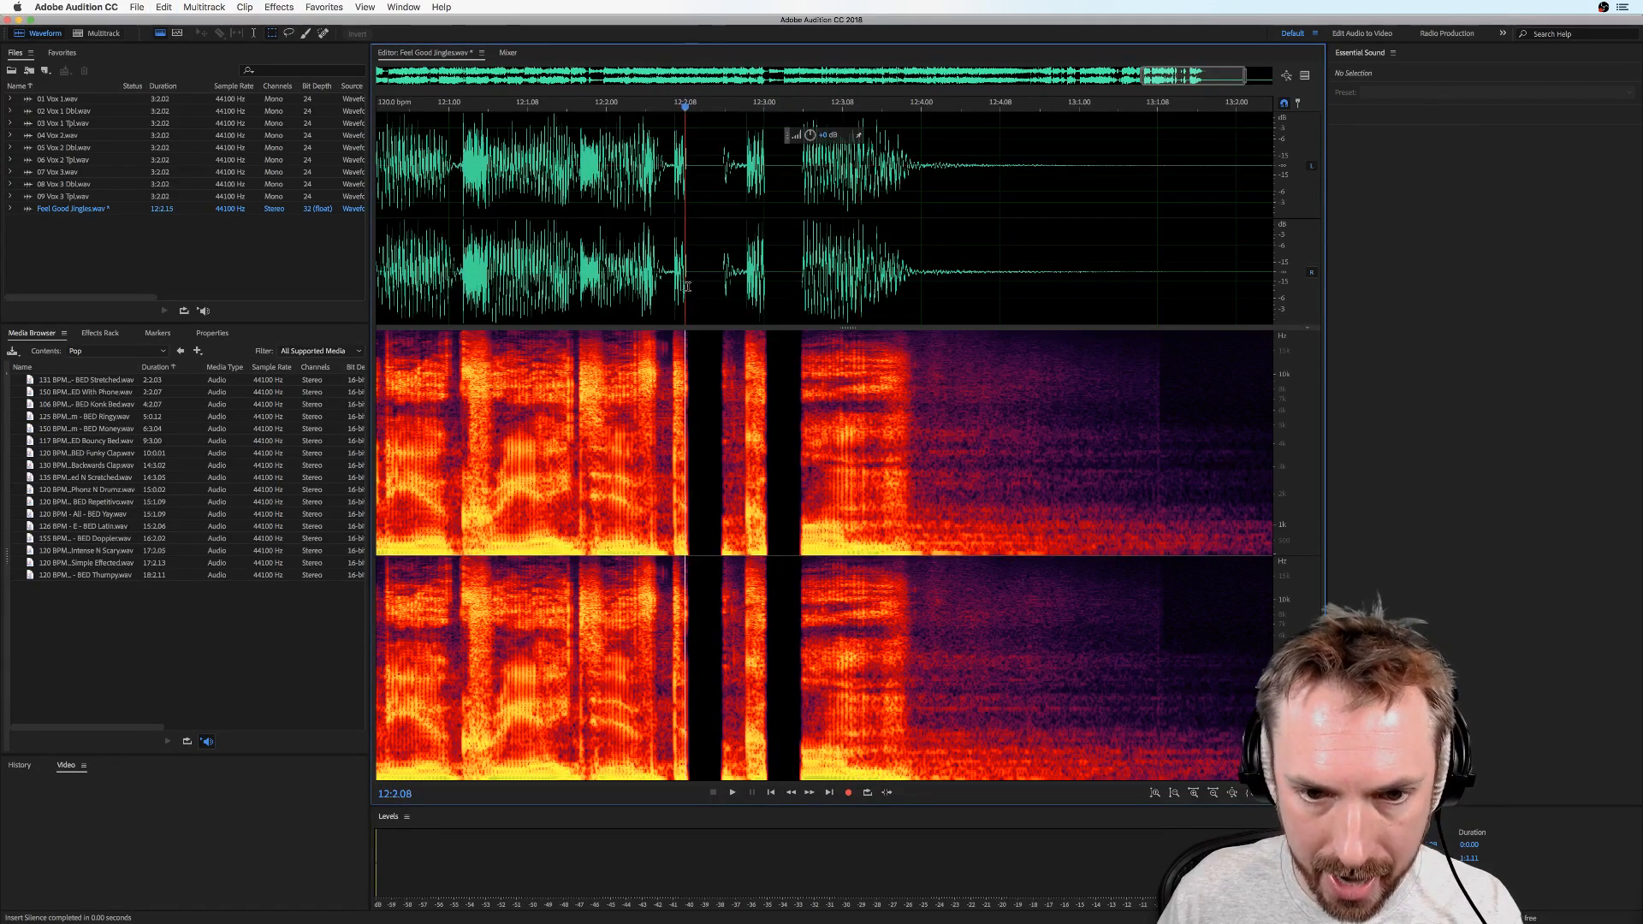
click(770, 287)
click(801, 289)
click(699, 278)
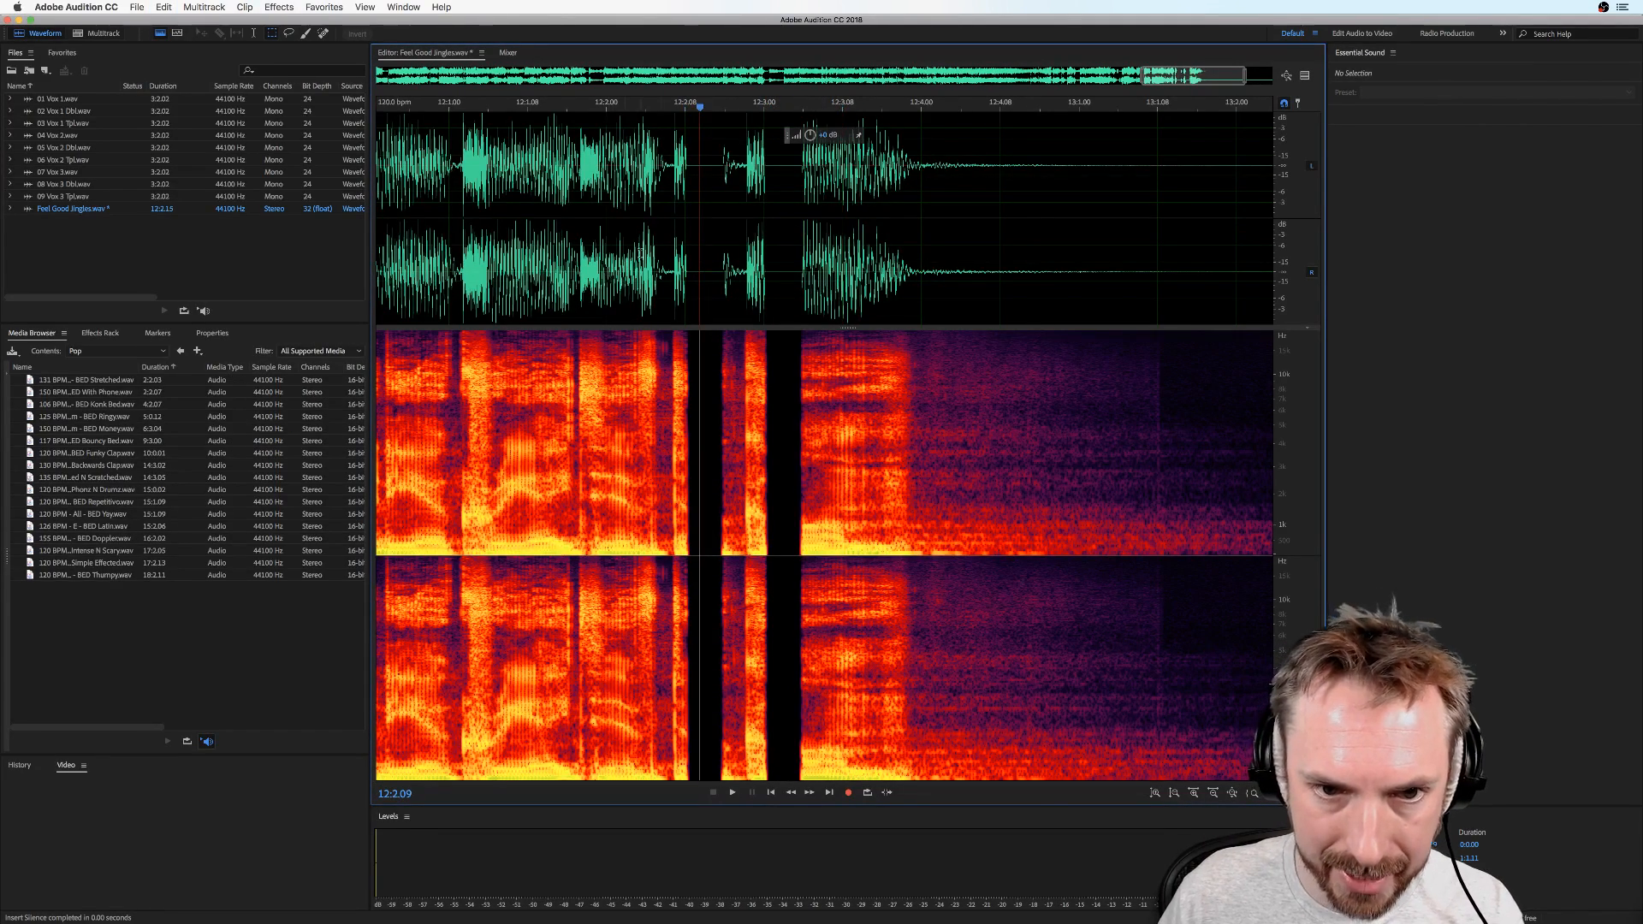
key(super+z)
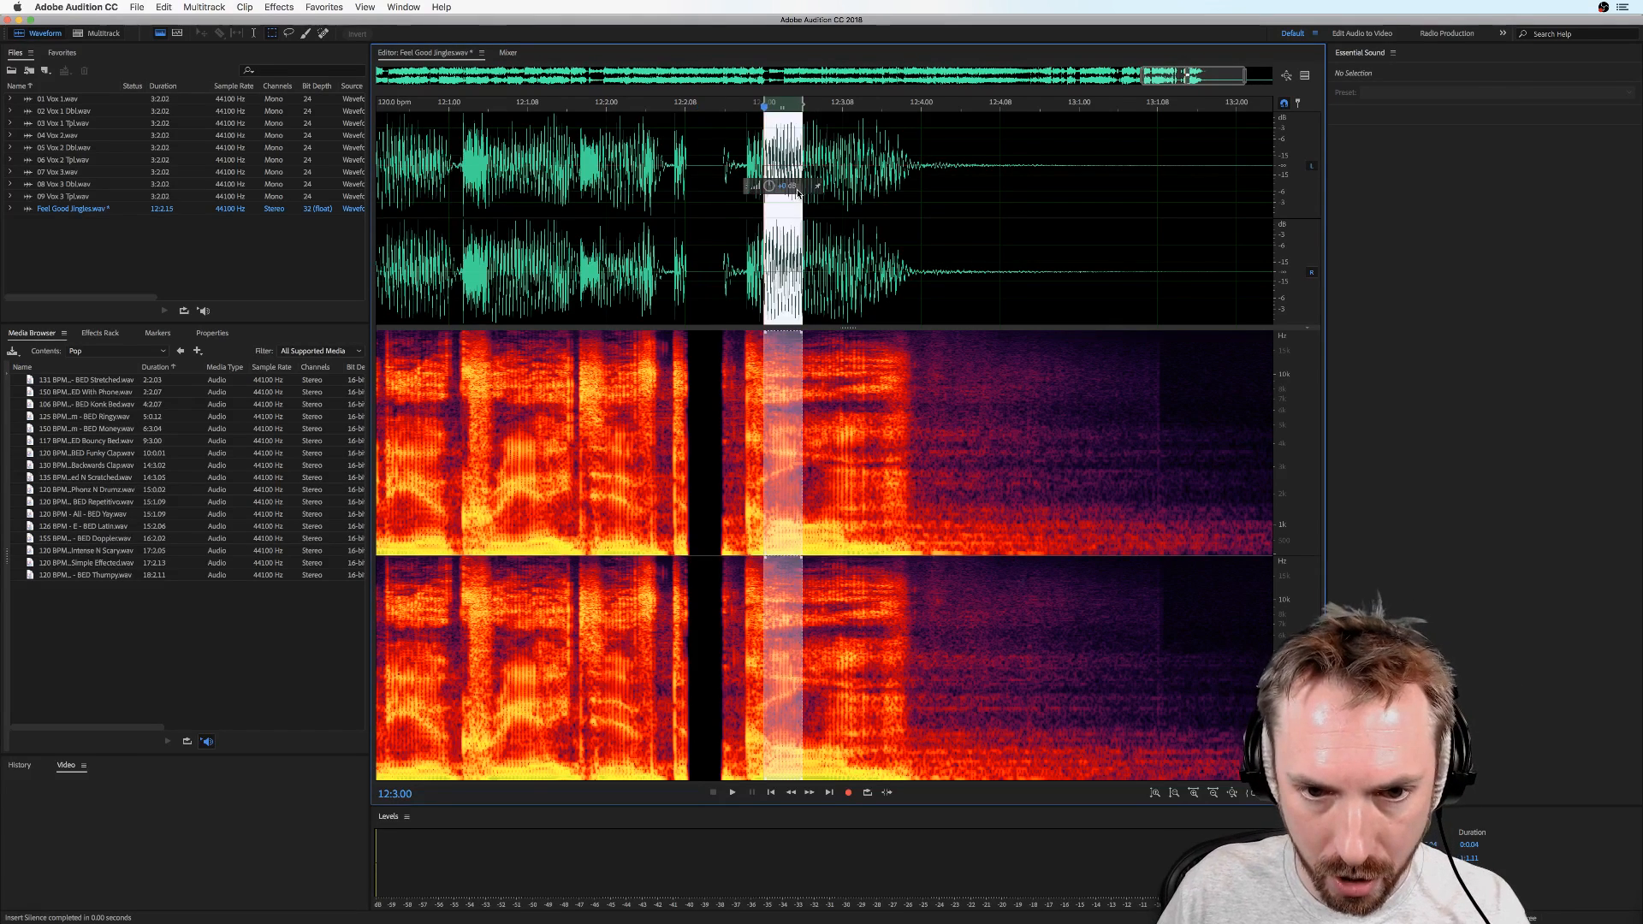
key(super+z)
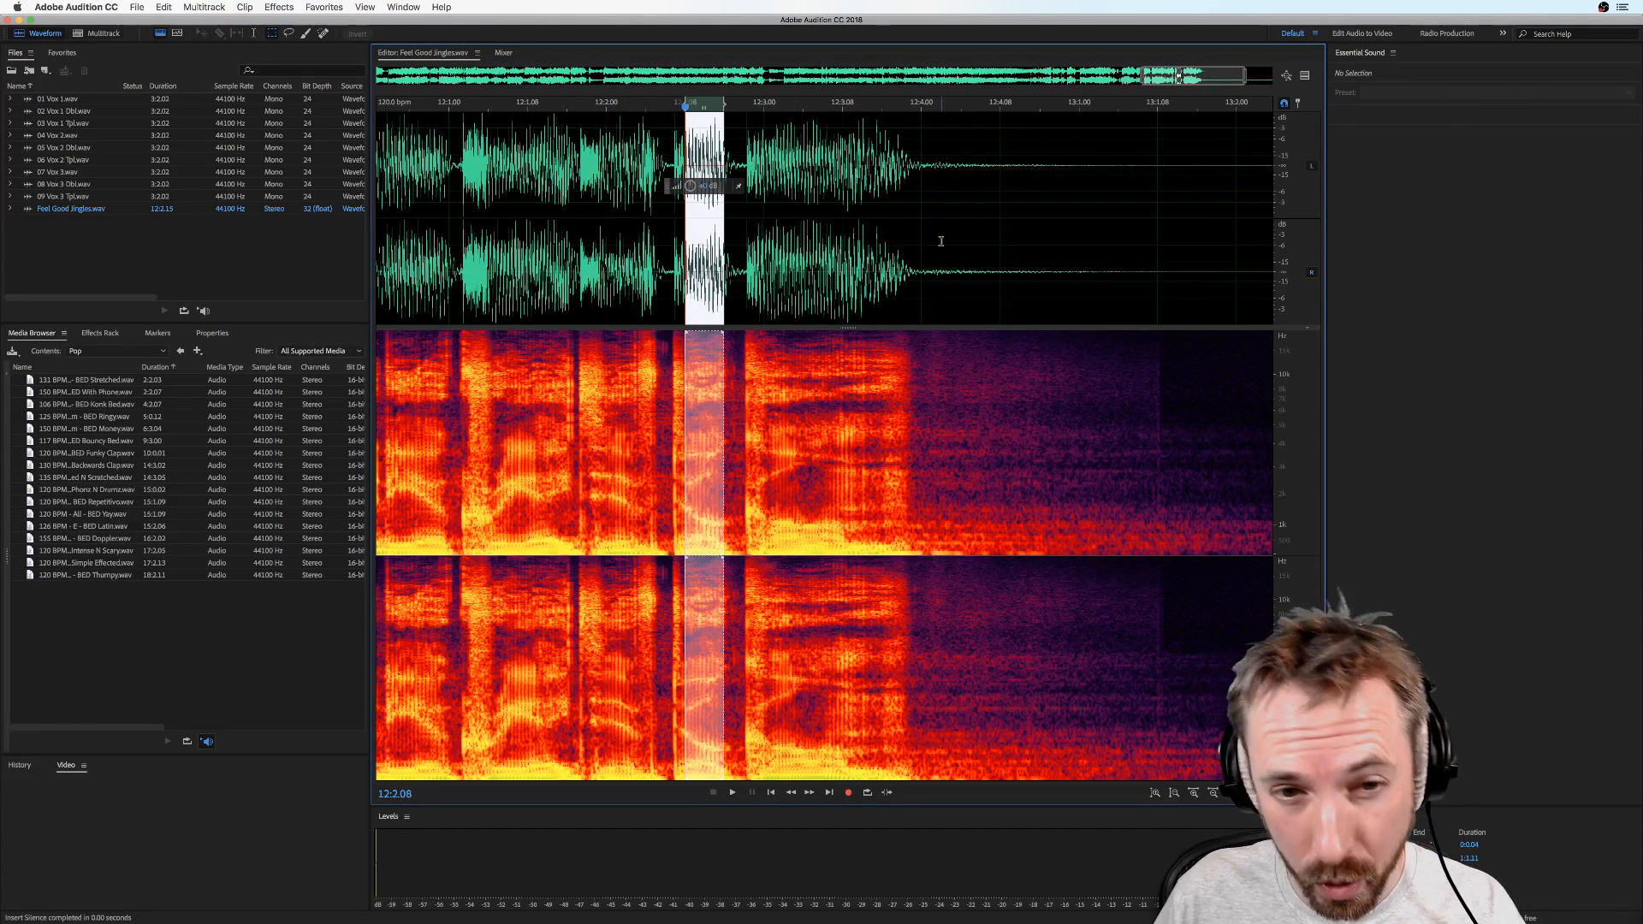
Clear the current selection and set the waveform snapping to Snap to Ruler (Coarse)
click(702, 196)
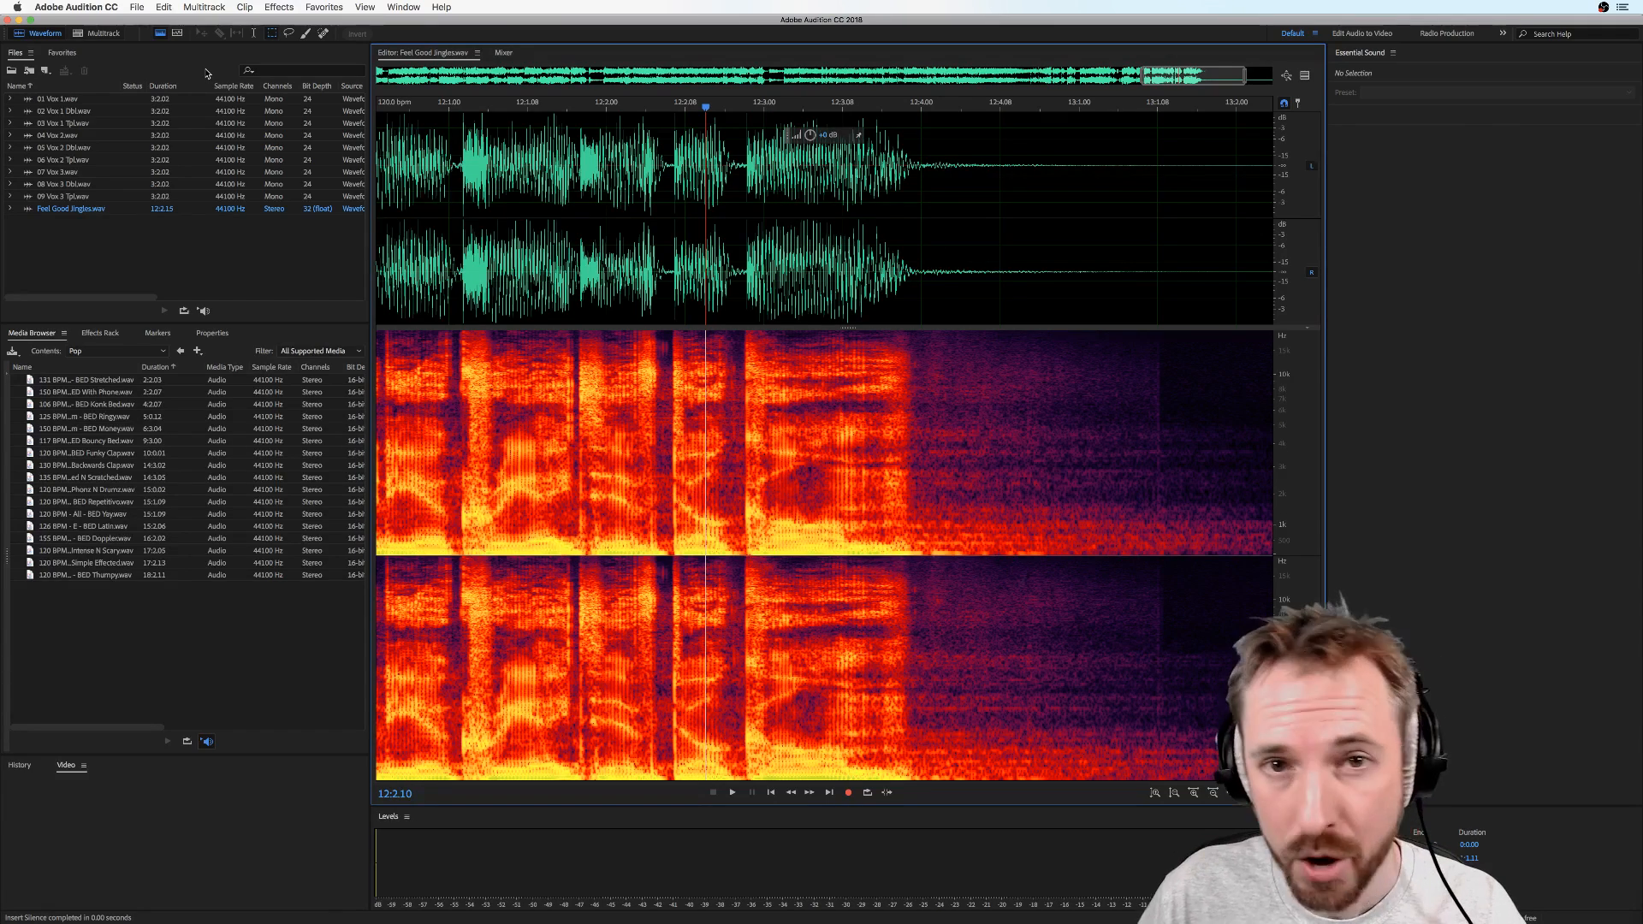
click(162, 8)
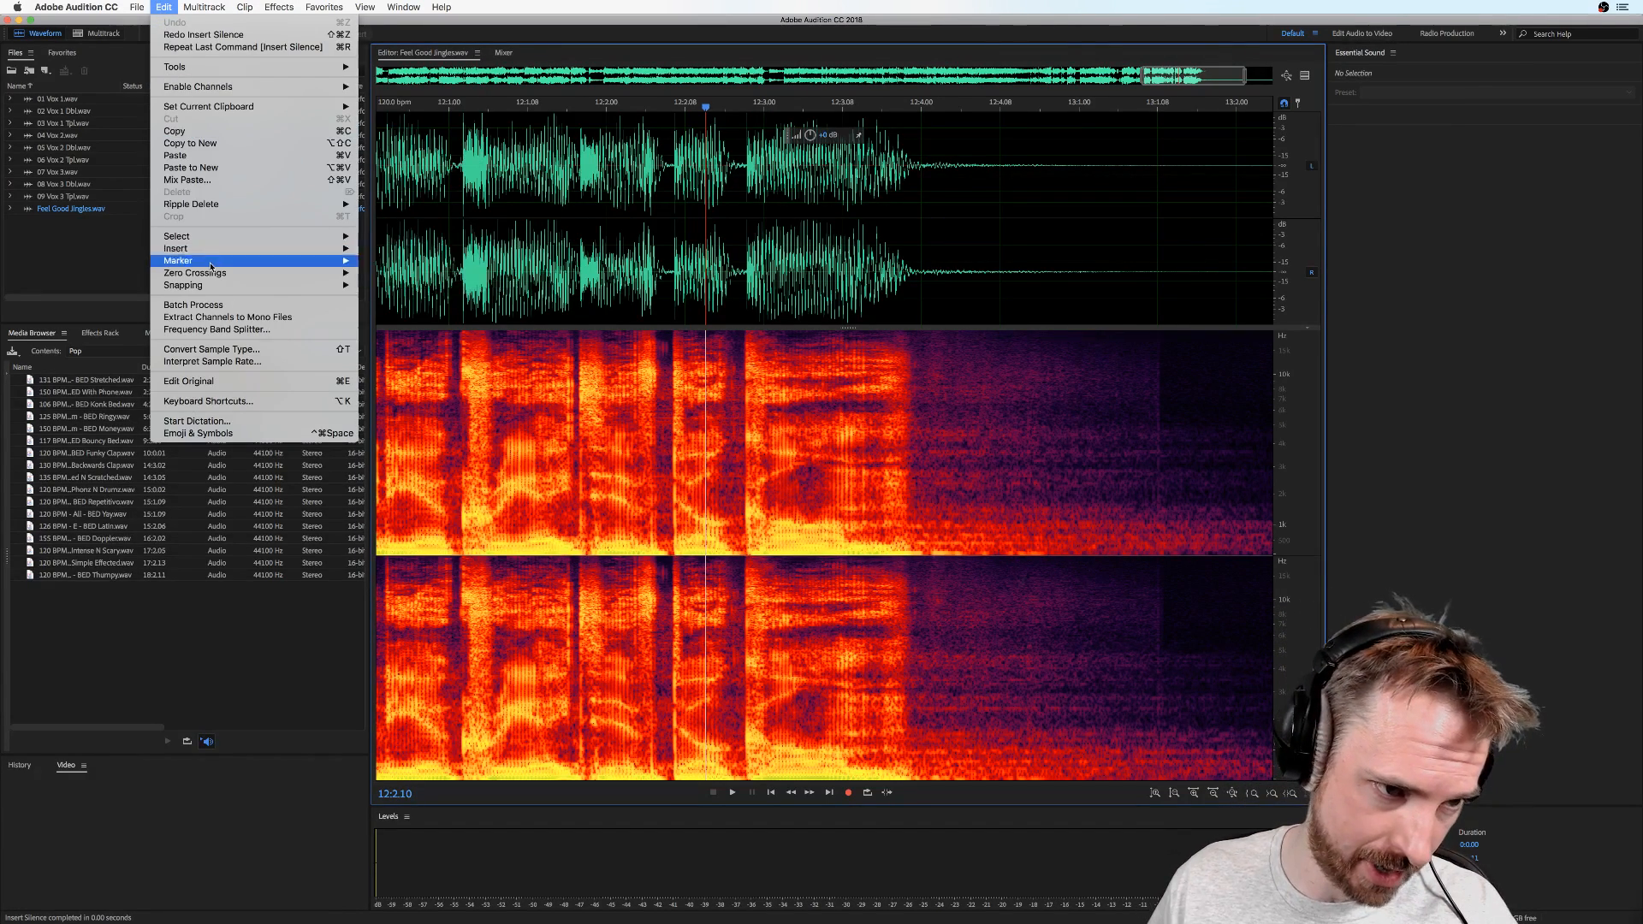
mouse_move(216, 285)
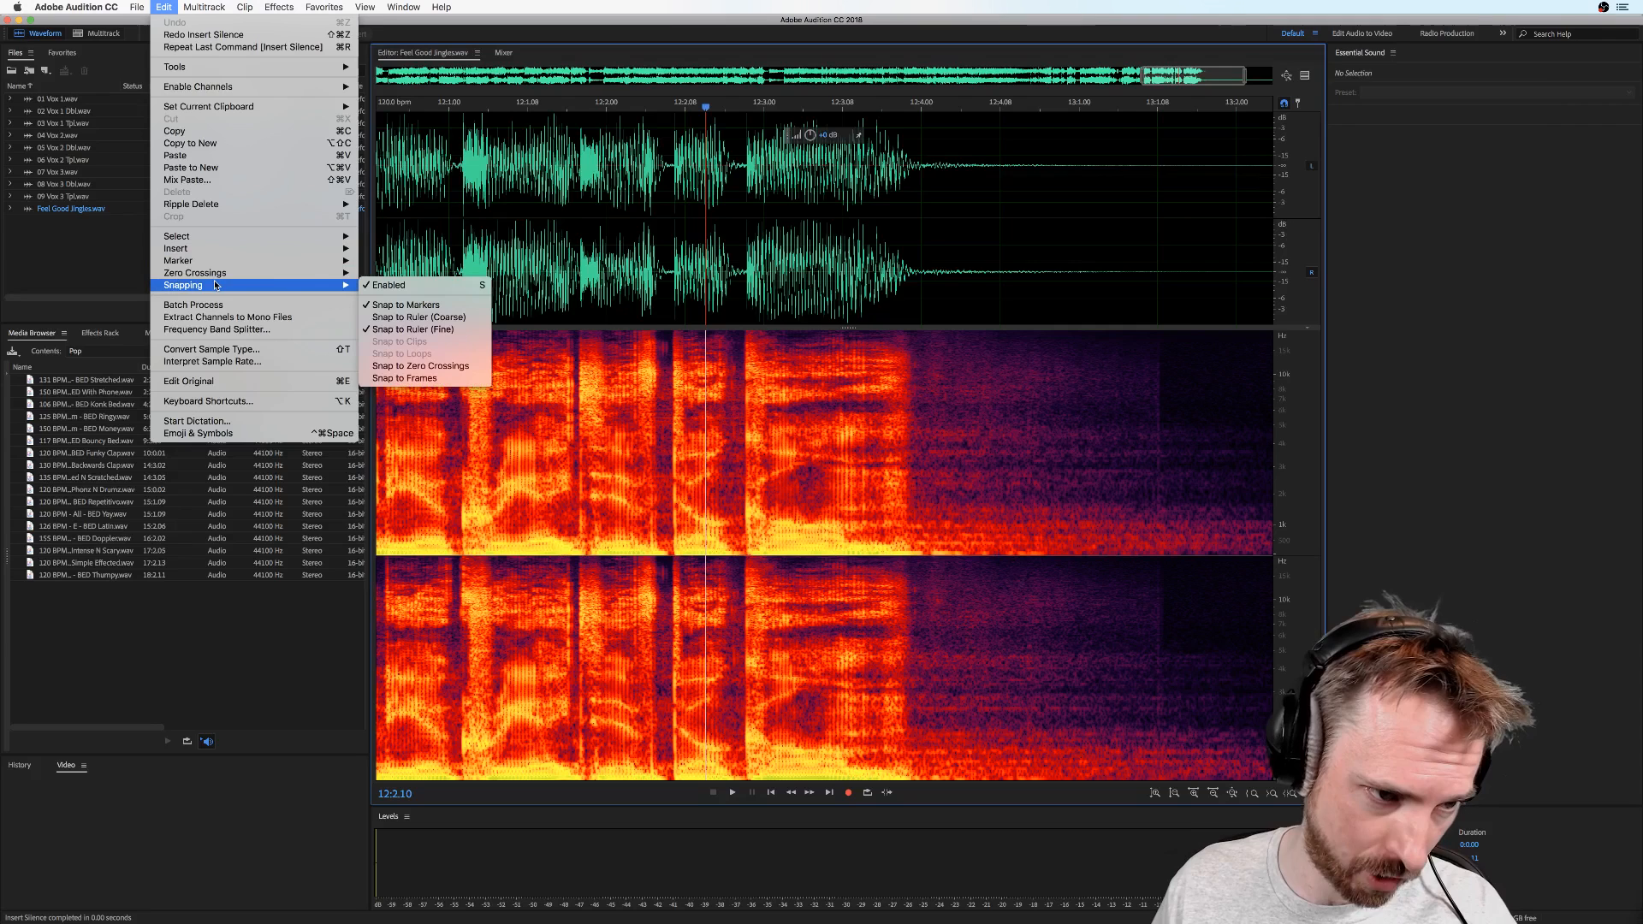
click(385, 316)
Add four cue markers where the waveform sections begin, including positions 12:1.13, 12:2.14 and 12:1.01
drag(555, 108, 585, 112)
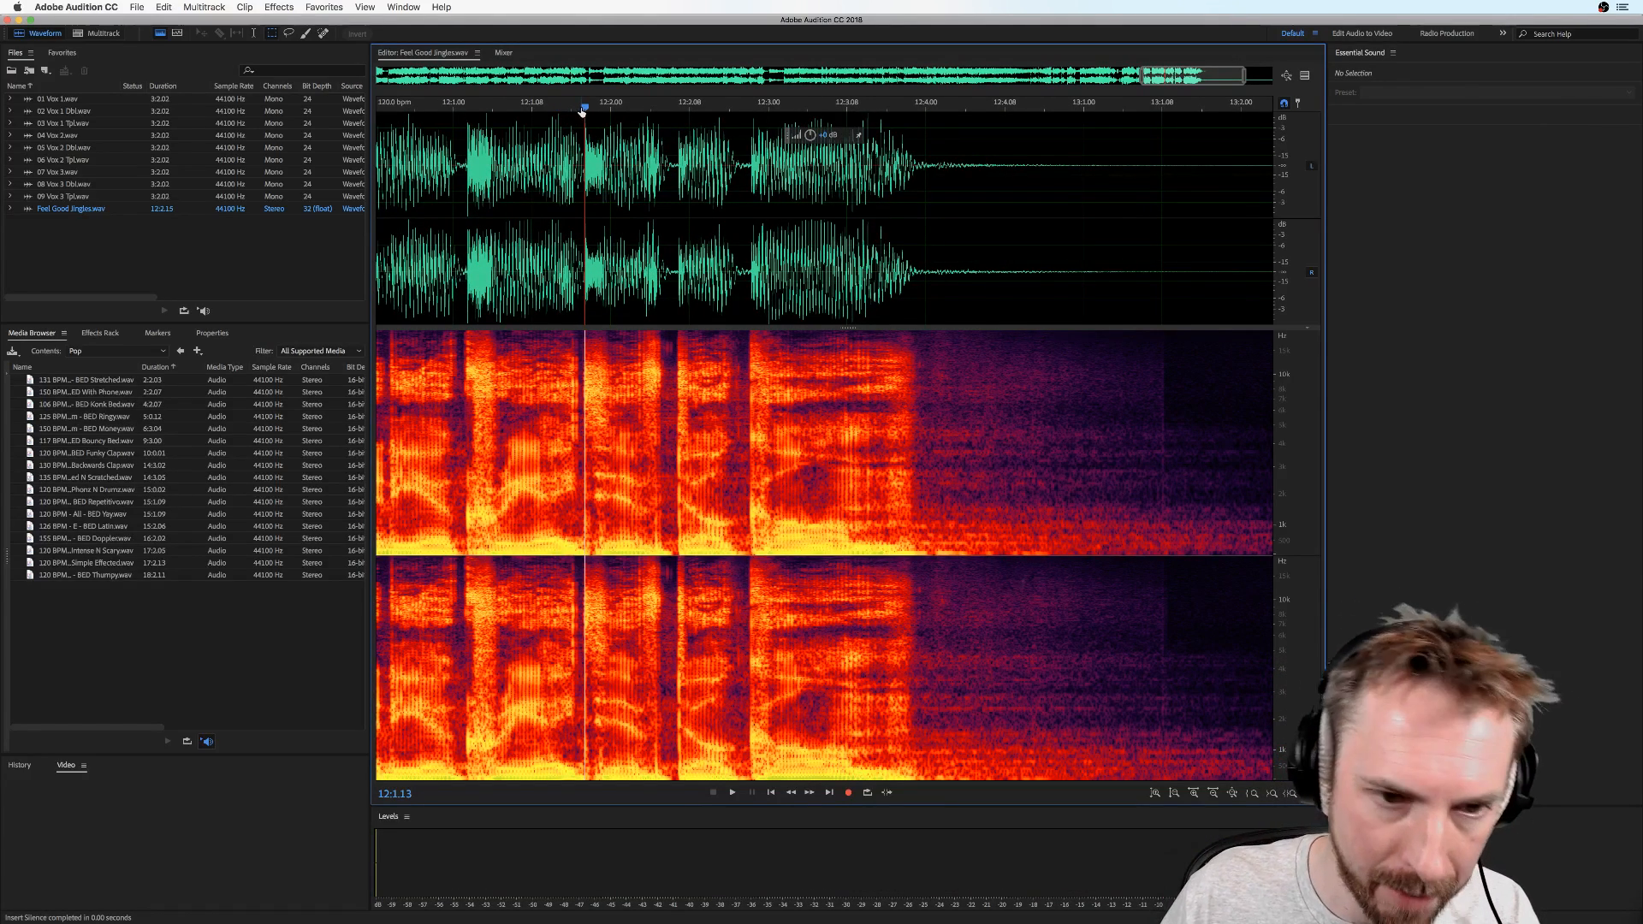
key(m)
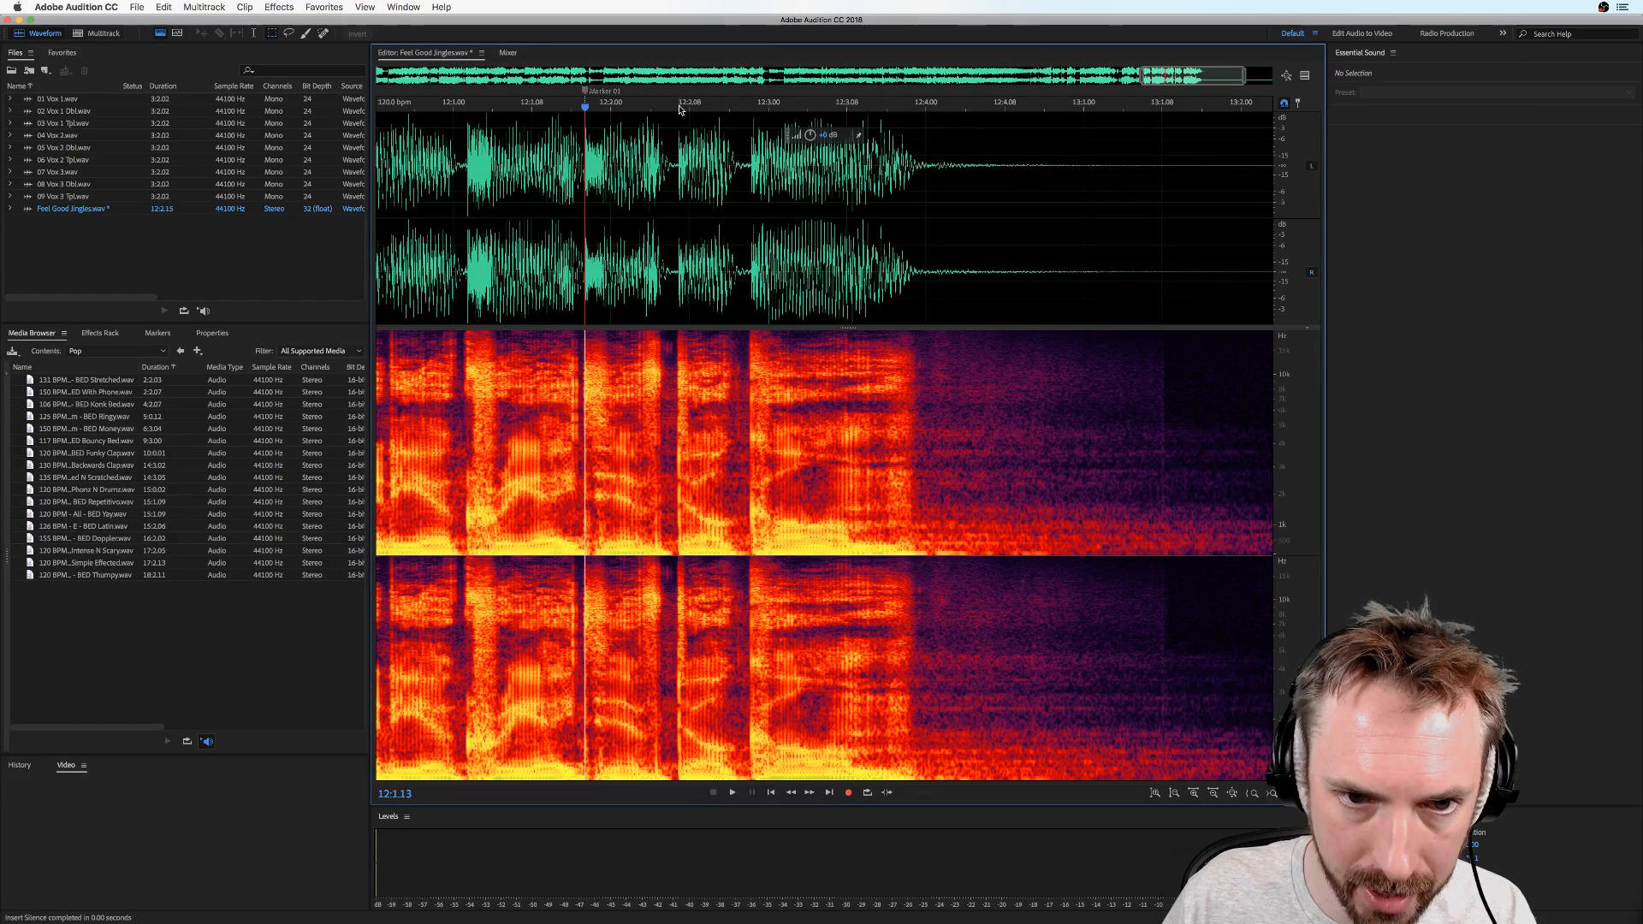
click(680, 109)
click(752, 106)
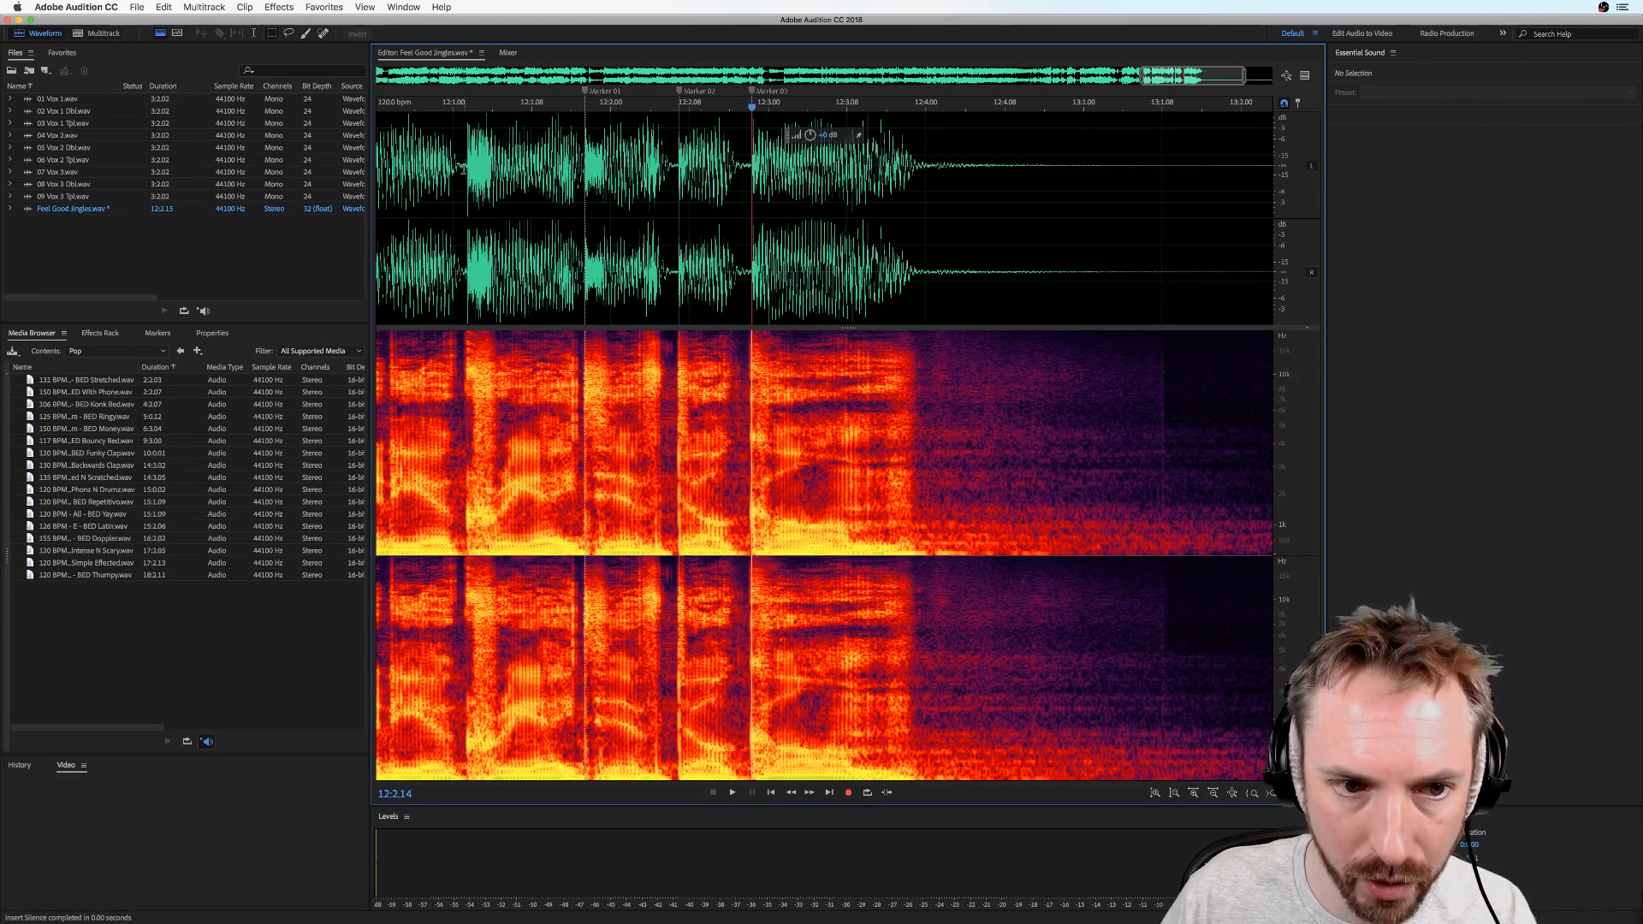
click(465, 103)
Select audio back to the 12:1.01 marker and snap the selection's end to Marker 01, then to Marker 02
click(799, 159)
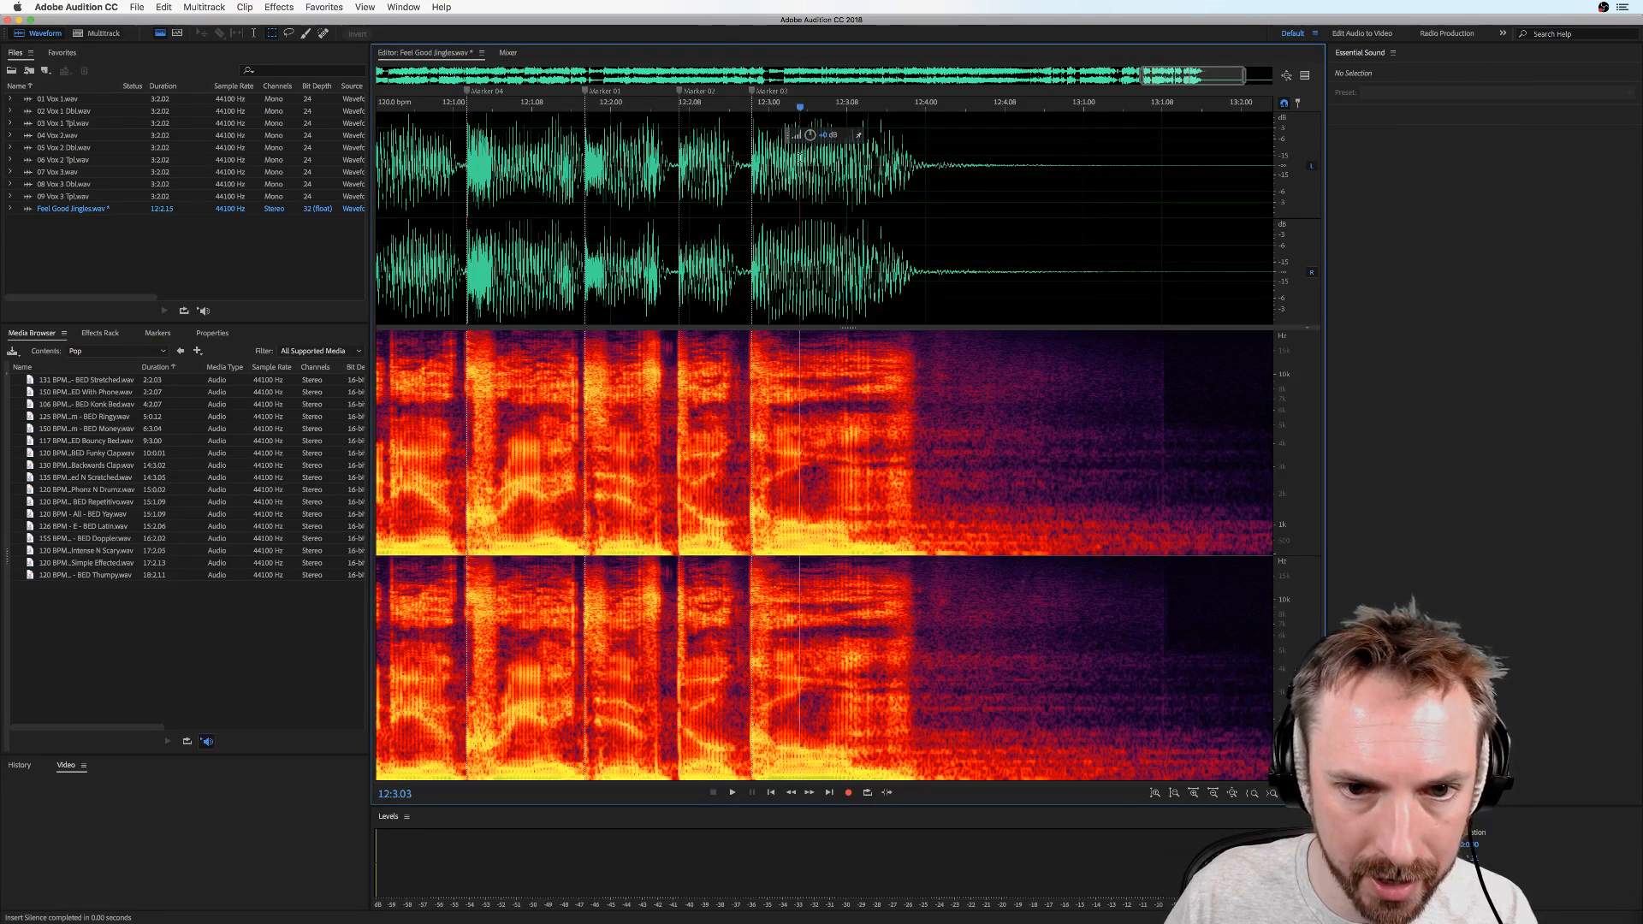
drag(829, 157, 466, 165)
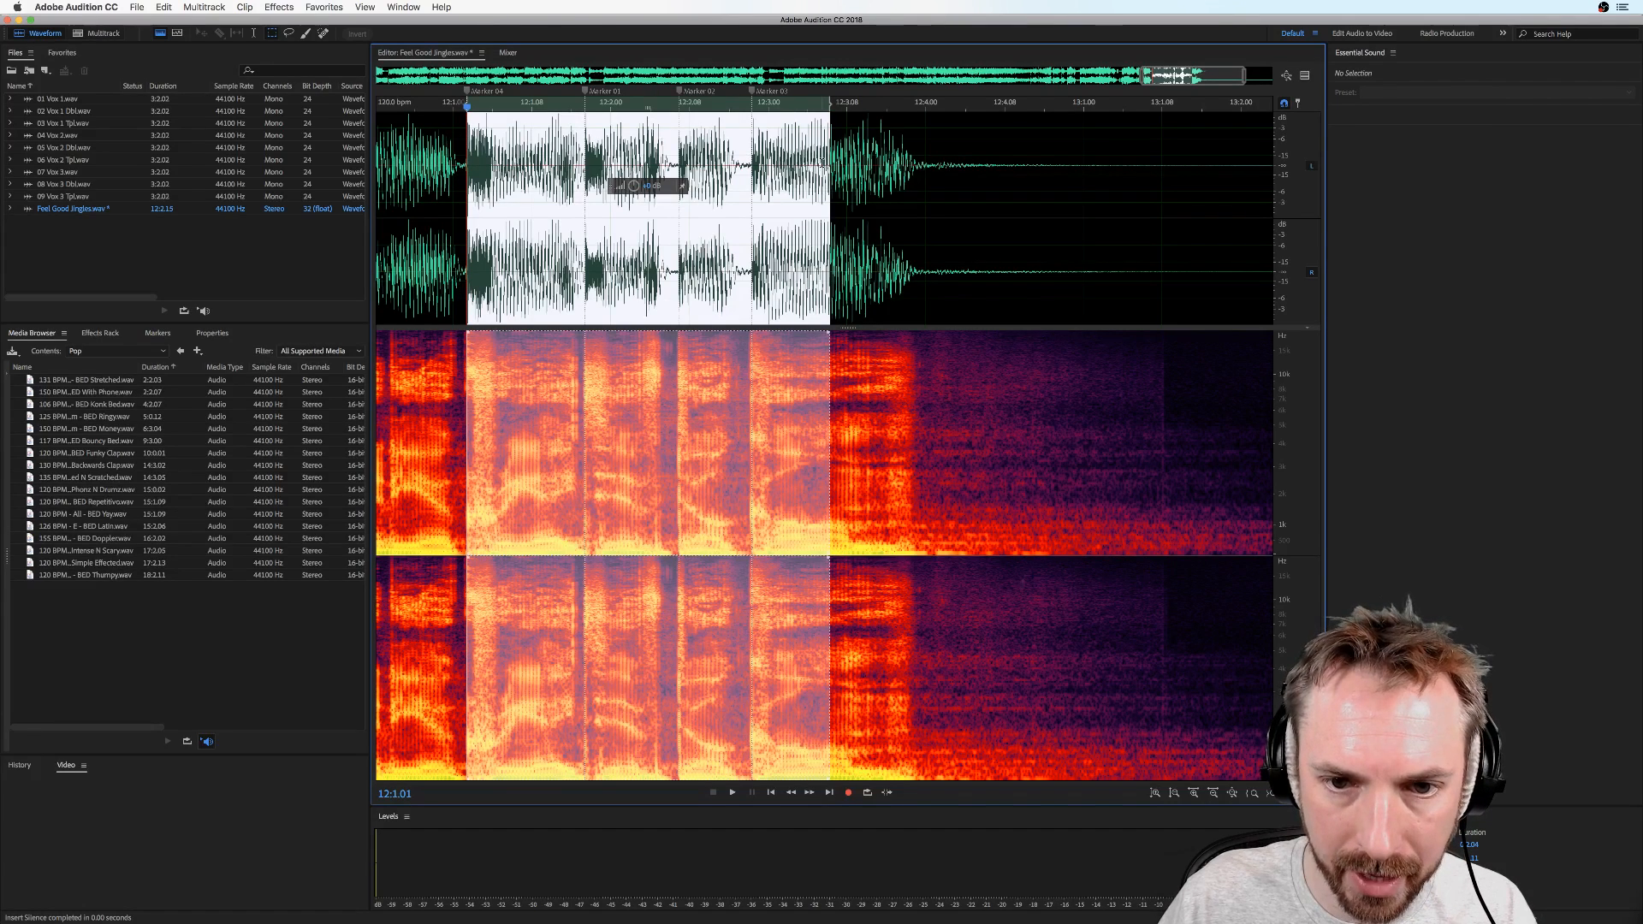
drag(827, 160, 581, 159)
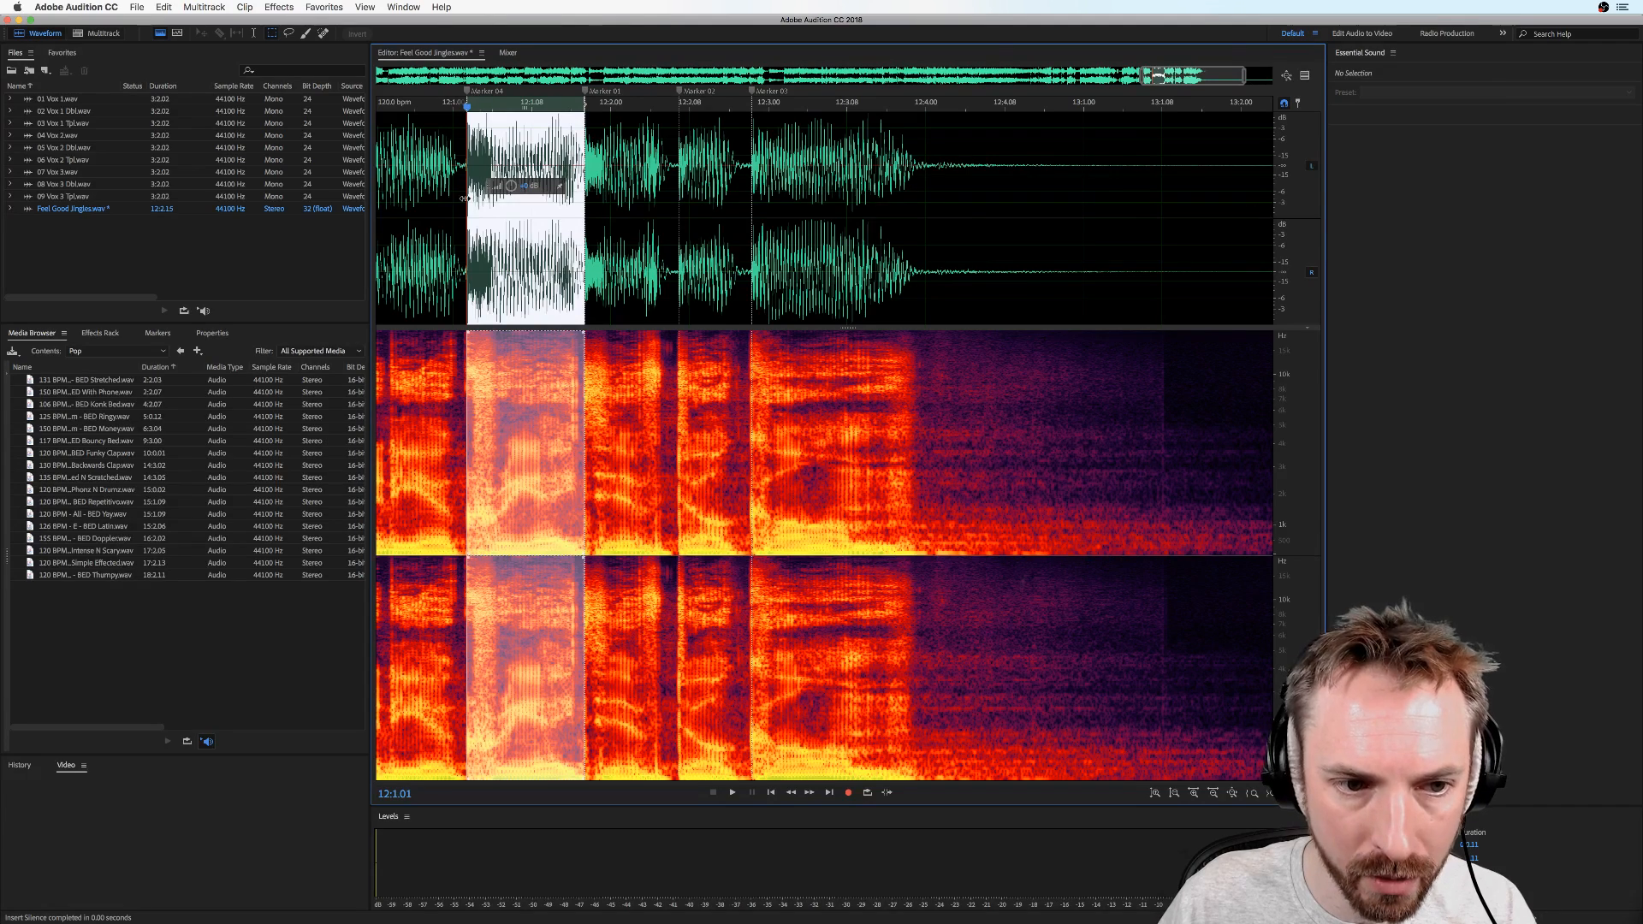
mouse_move(585, 184)
mouse_down()
mouse_move(752, 174)
mouse_move(466, 160)
mouse_up()
Turn off Snap to Markers, try a selection across the markers and clear it
click(164, 7)
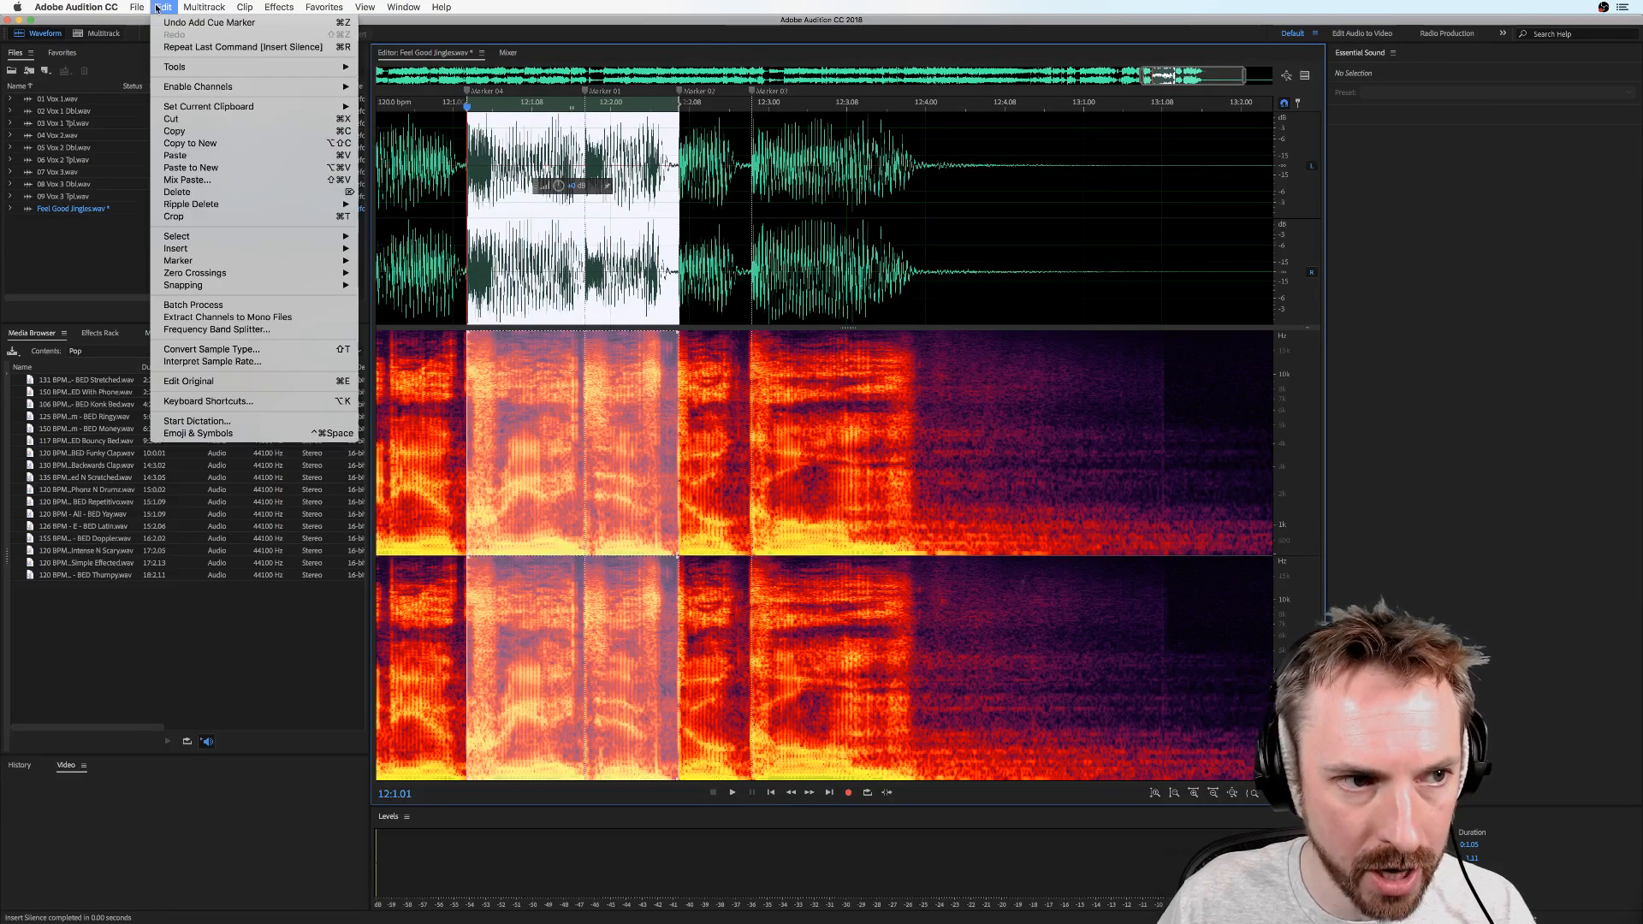
mouse_move(250, 286)
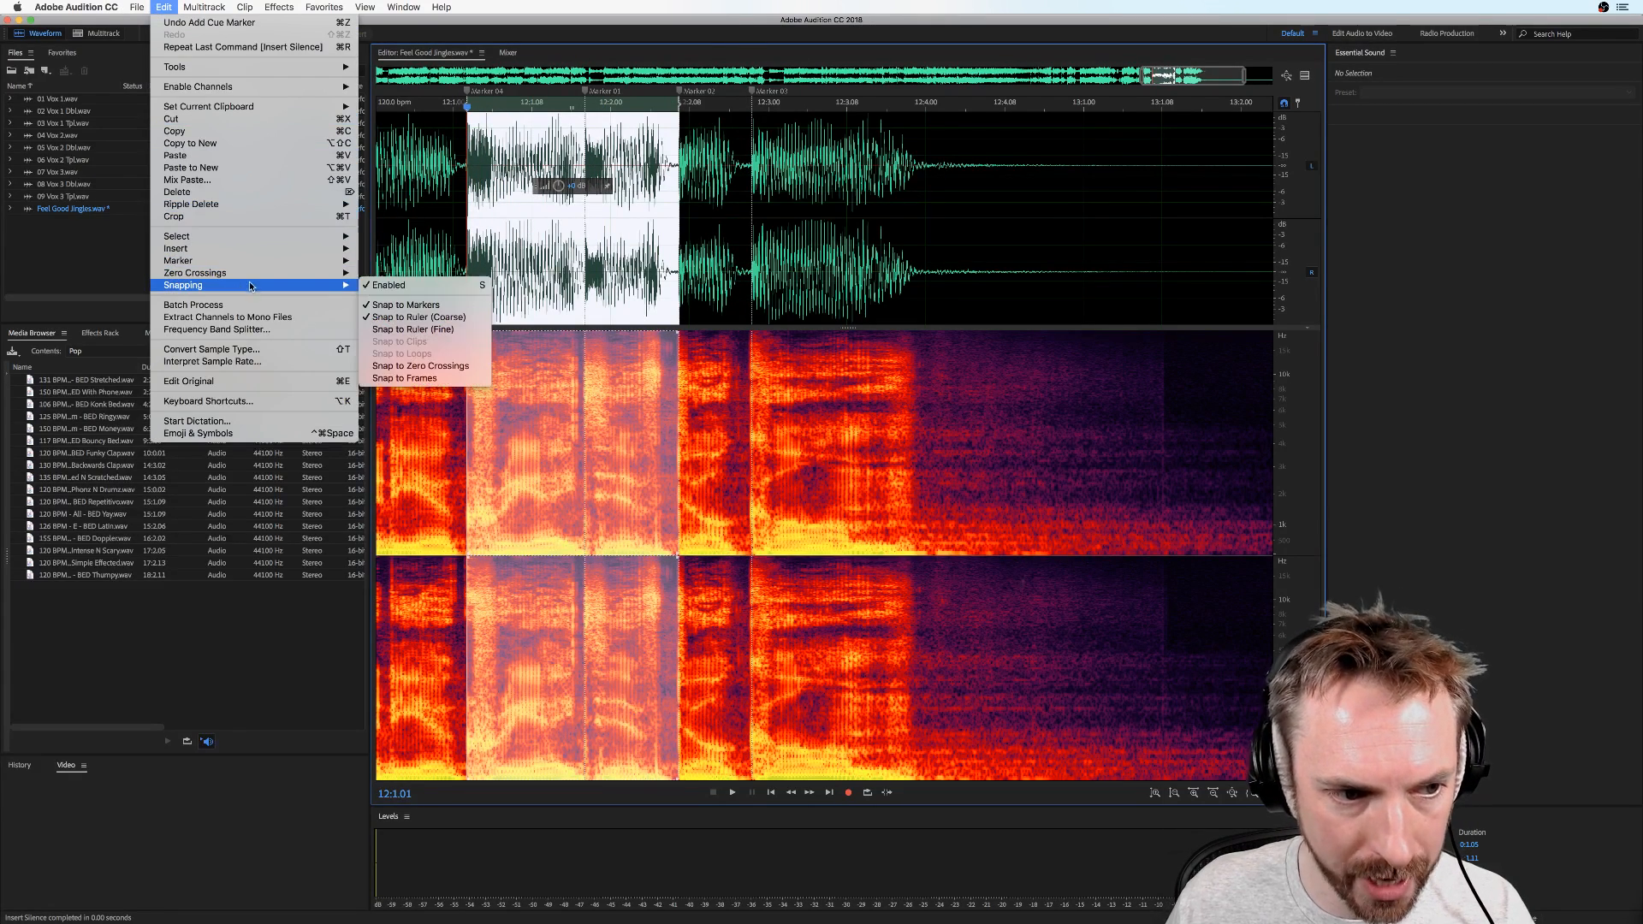
click(384, 285)
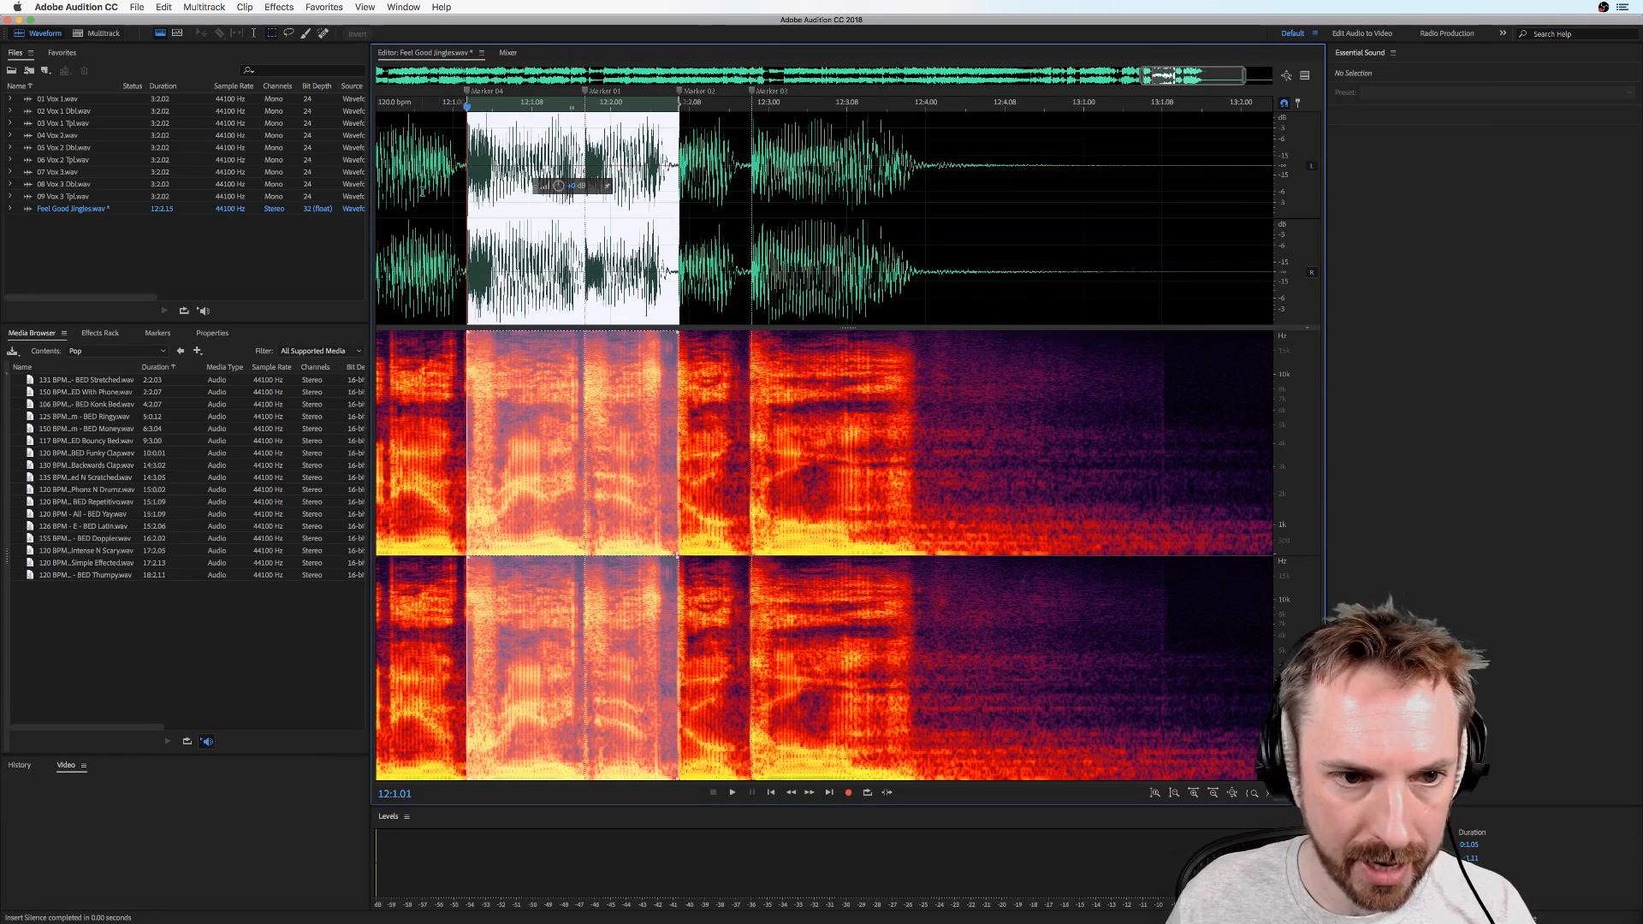
drag(422, 190, 589, 186)
click(625, 186)
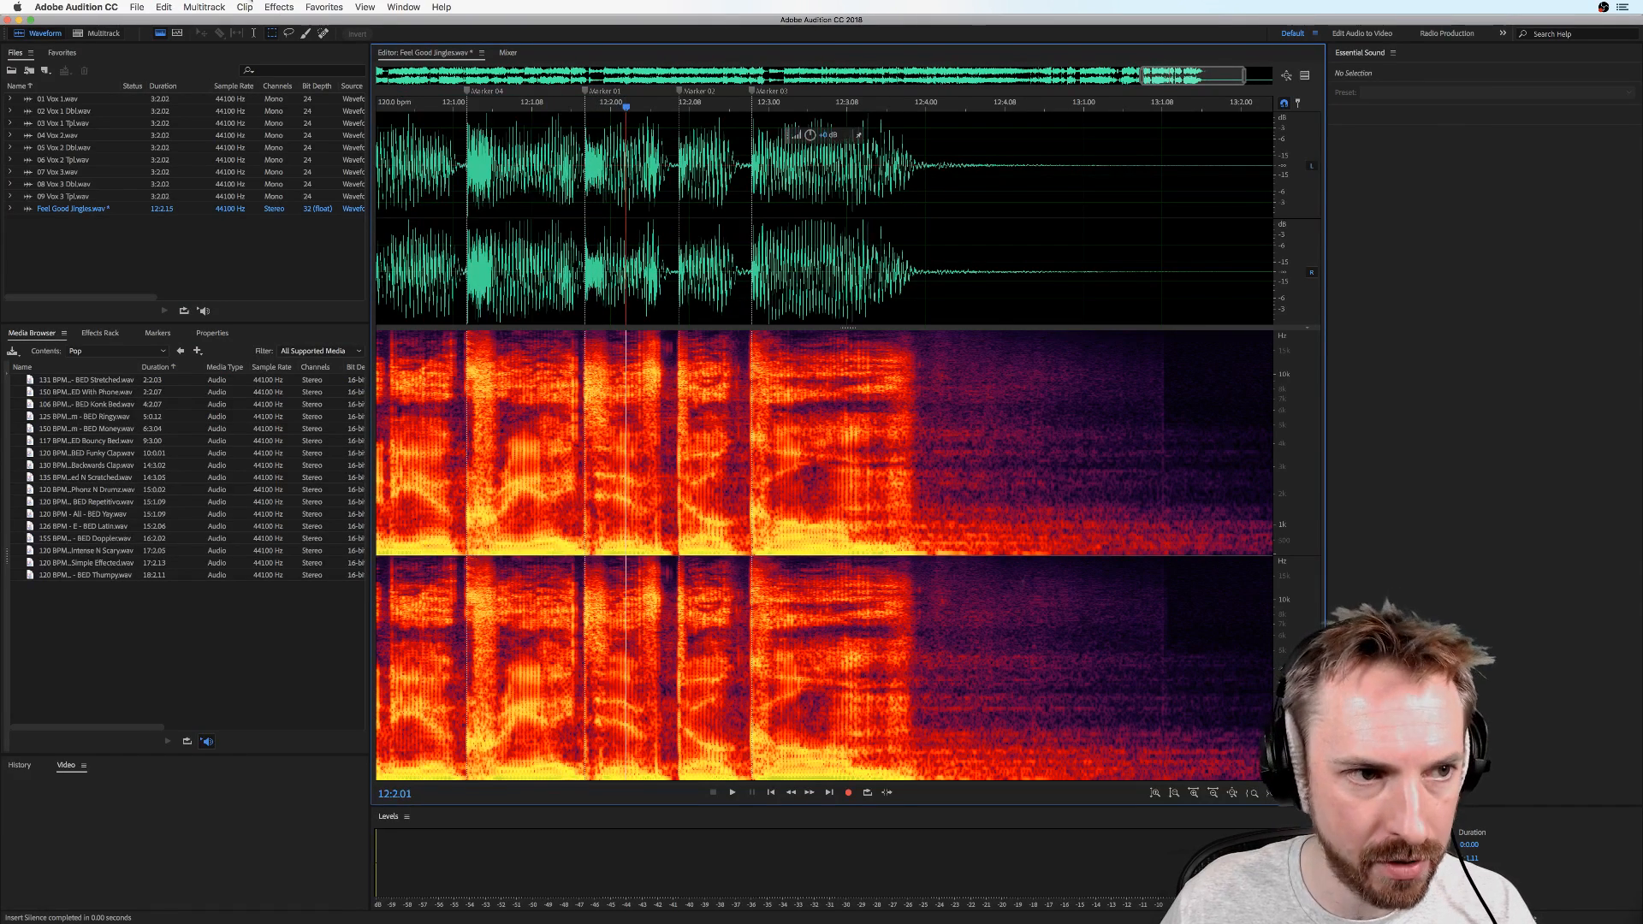
Turn Snap to Markers back on
click(164, 7)
mouse_move(342, 285)
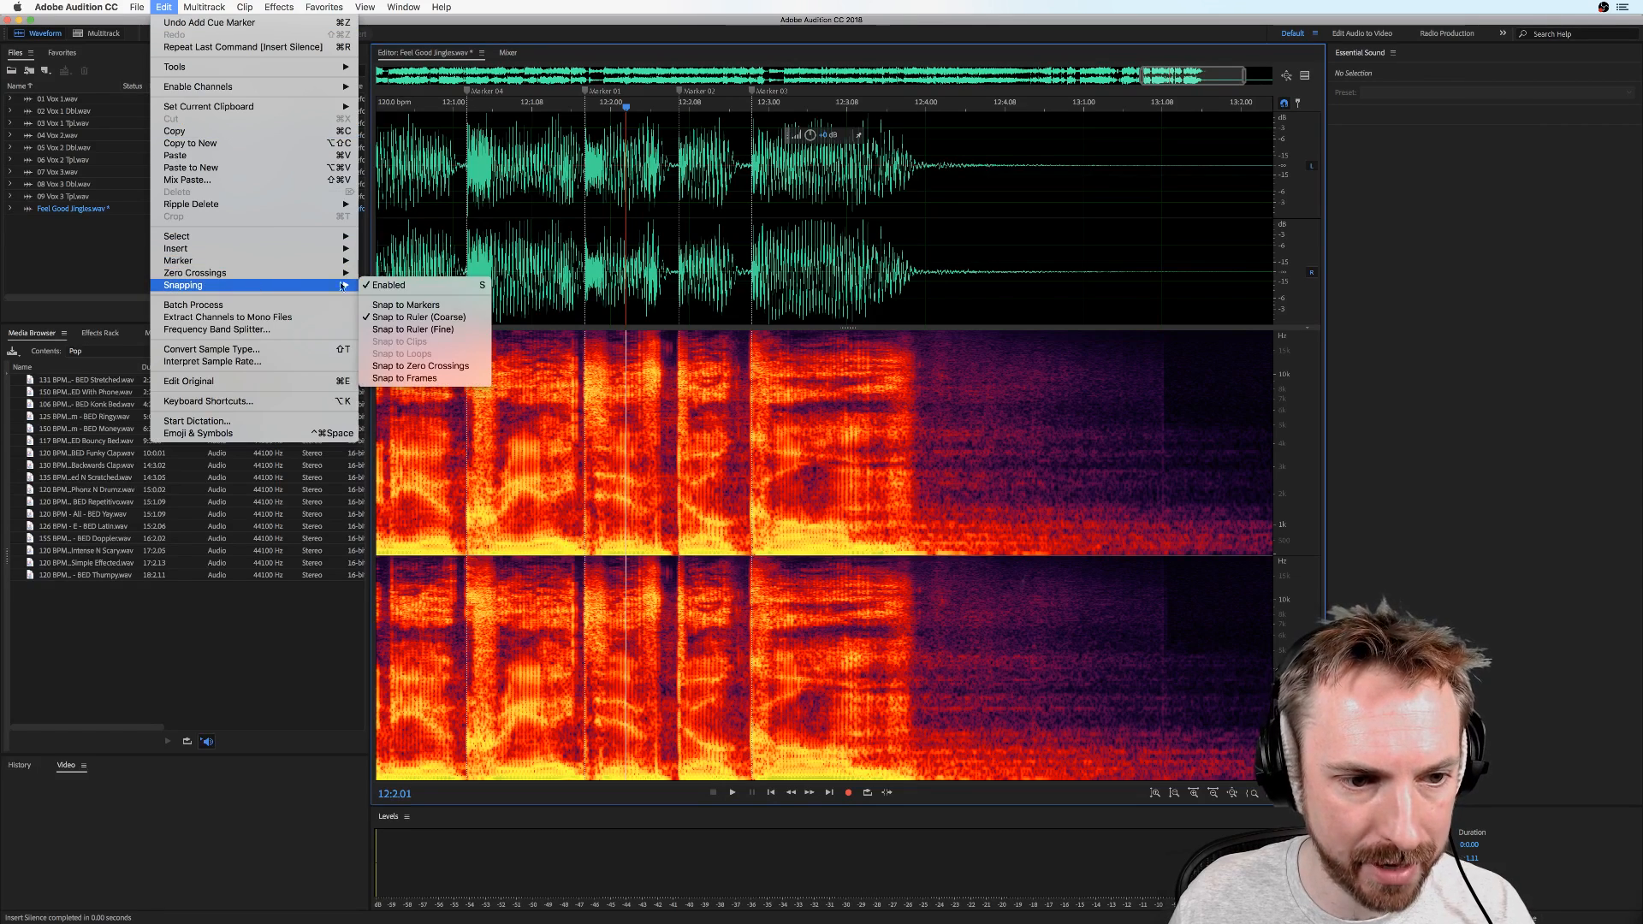
click(400, 305)
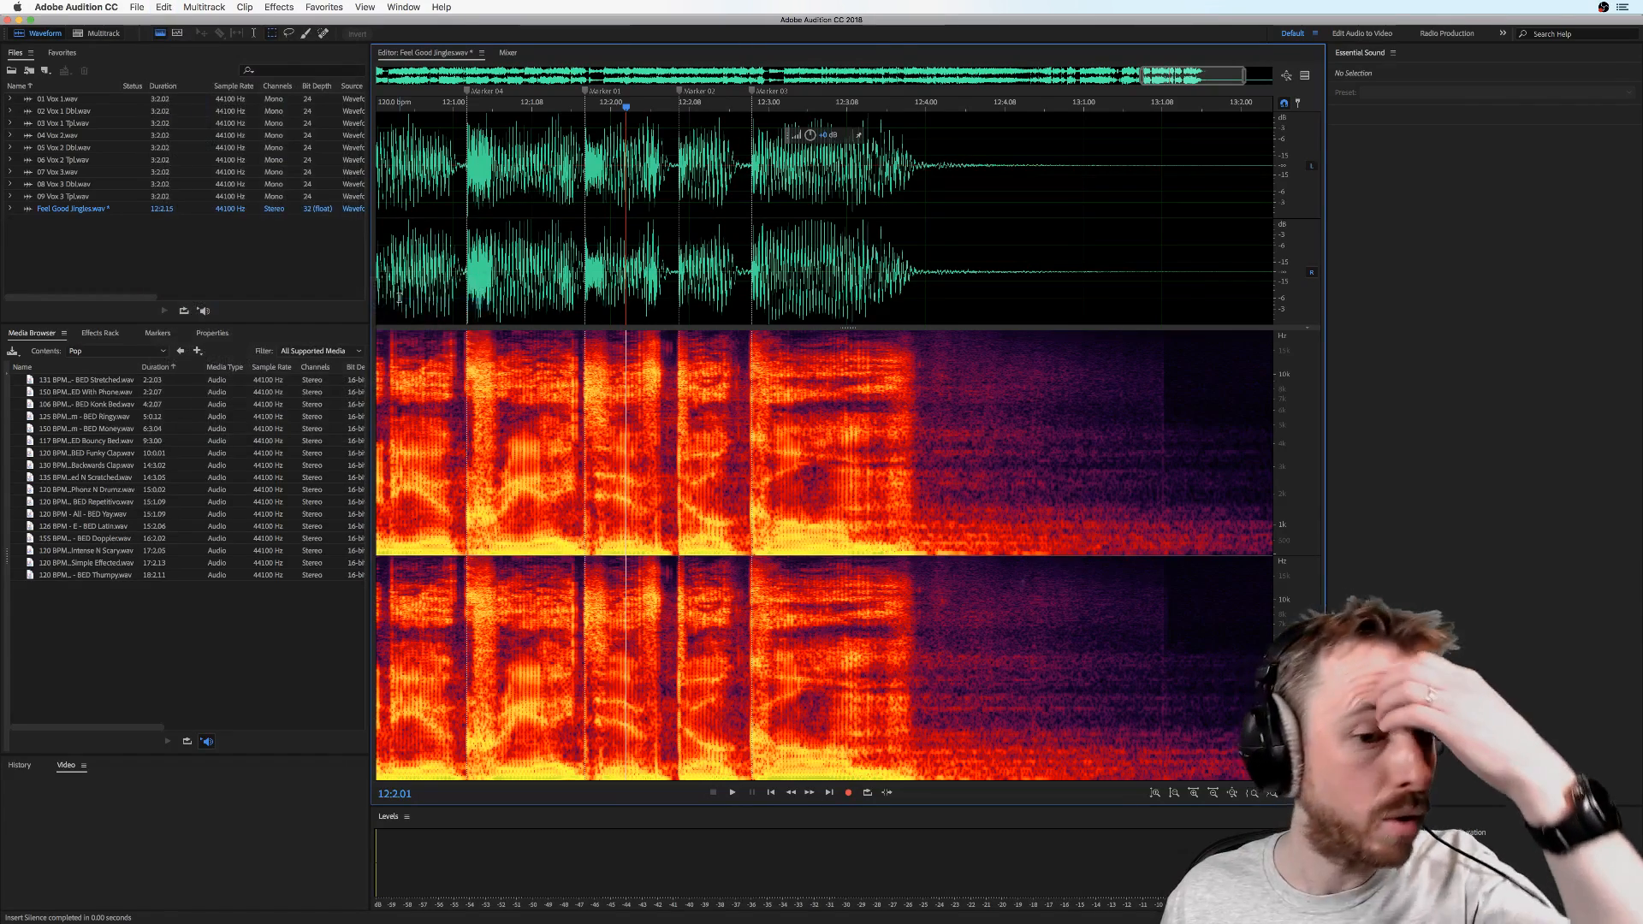
Create a new multitrack session with Feel Good Jingles at the start of Track 1 and 08 Vox 3 Dbl on Track 2
click(103, 34)
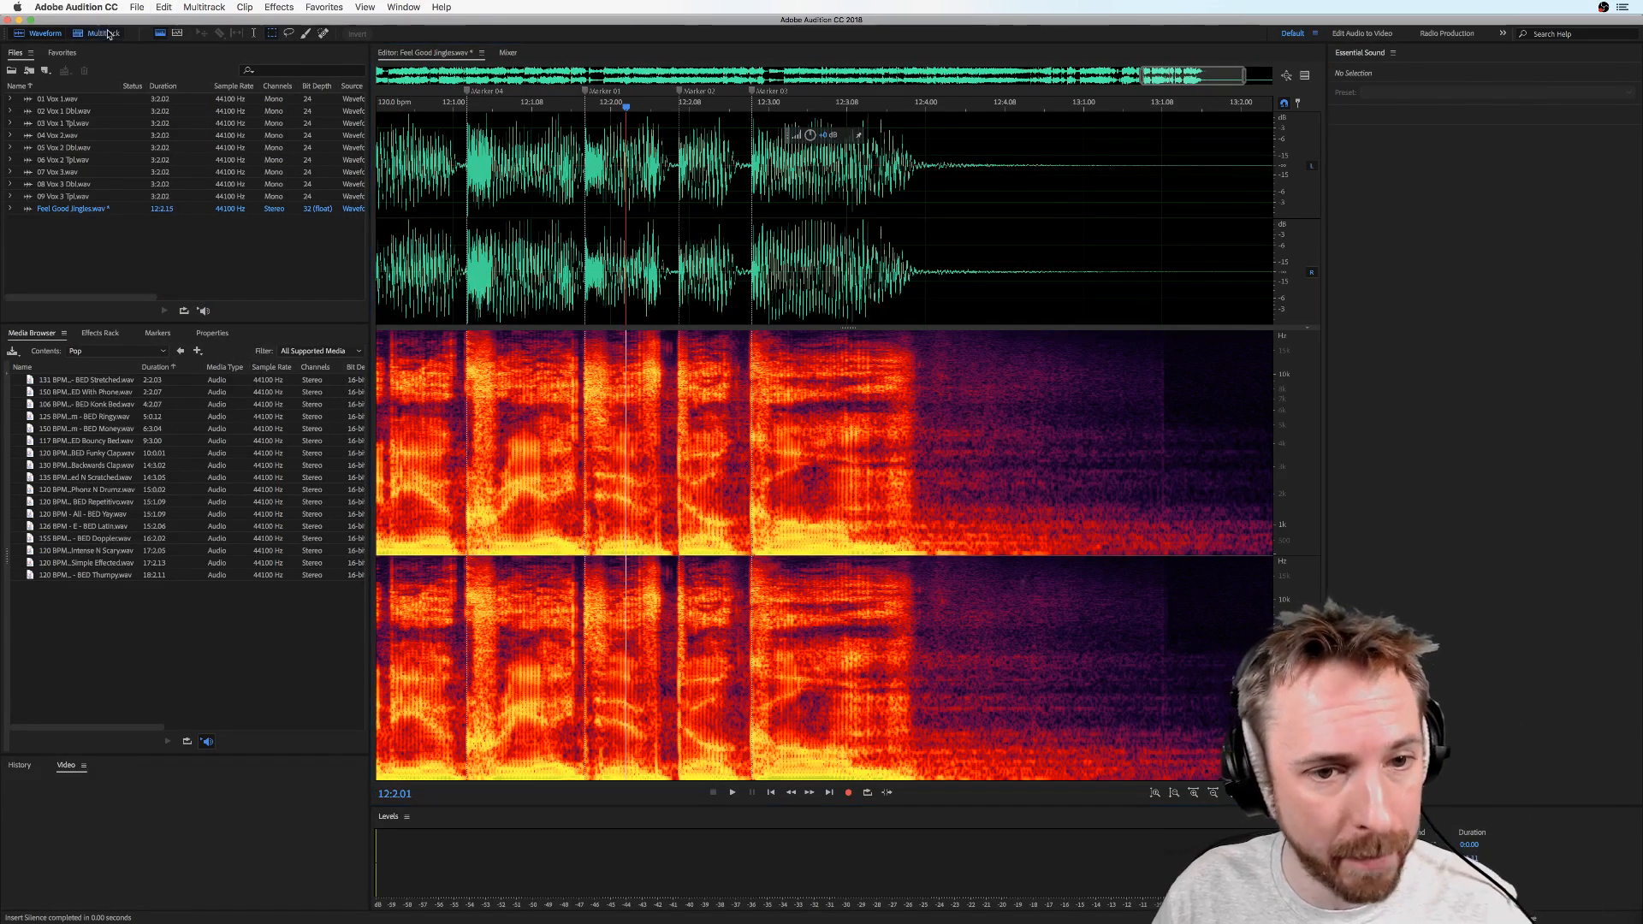
click(928, 534)
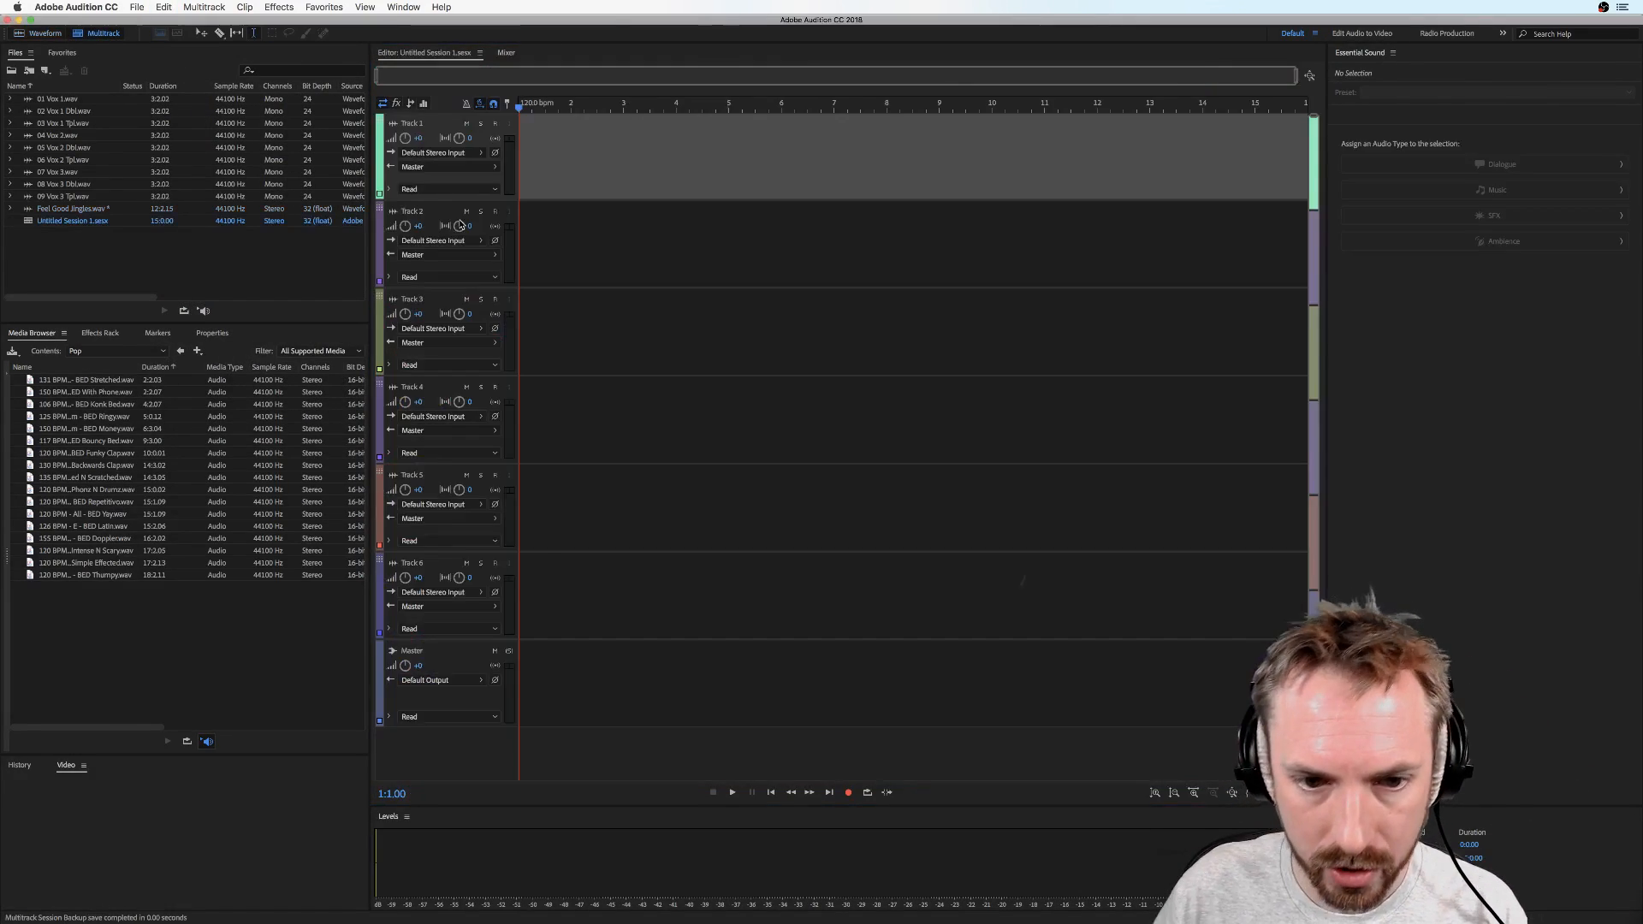
drag(60, 212, 523, 158)
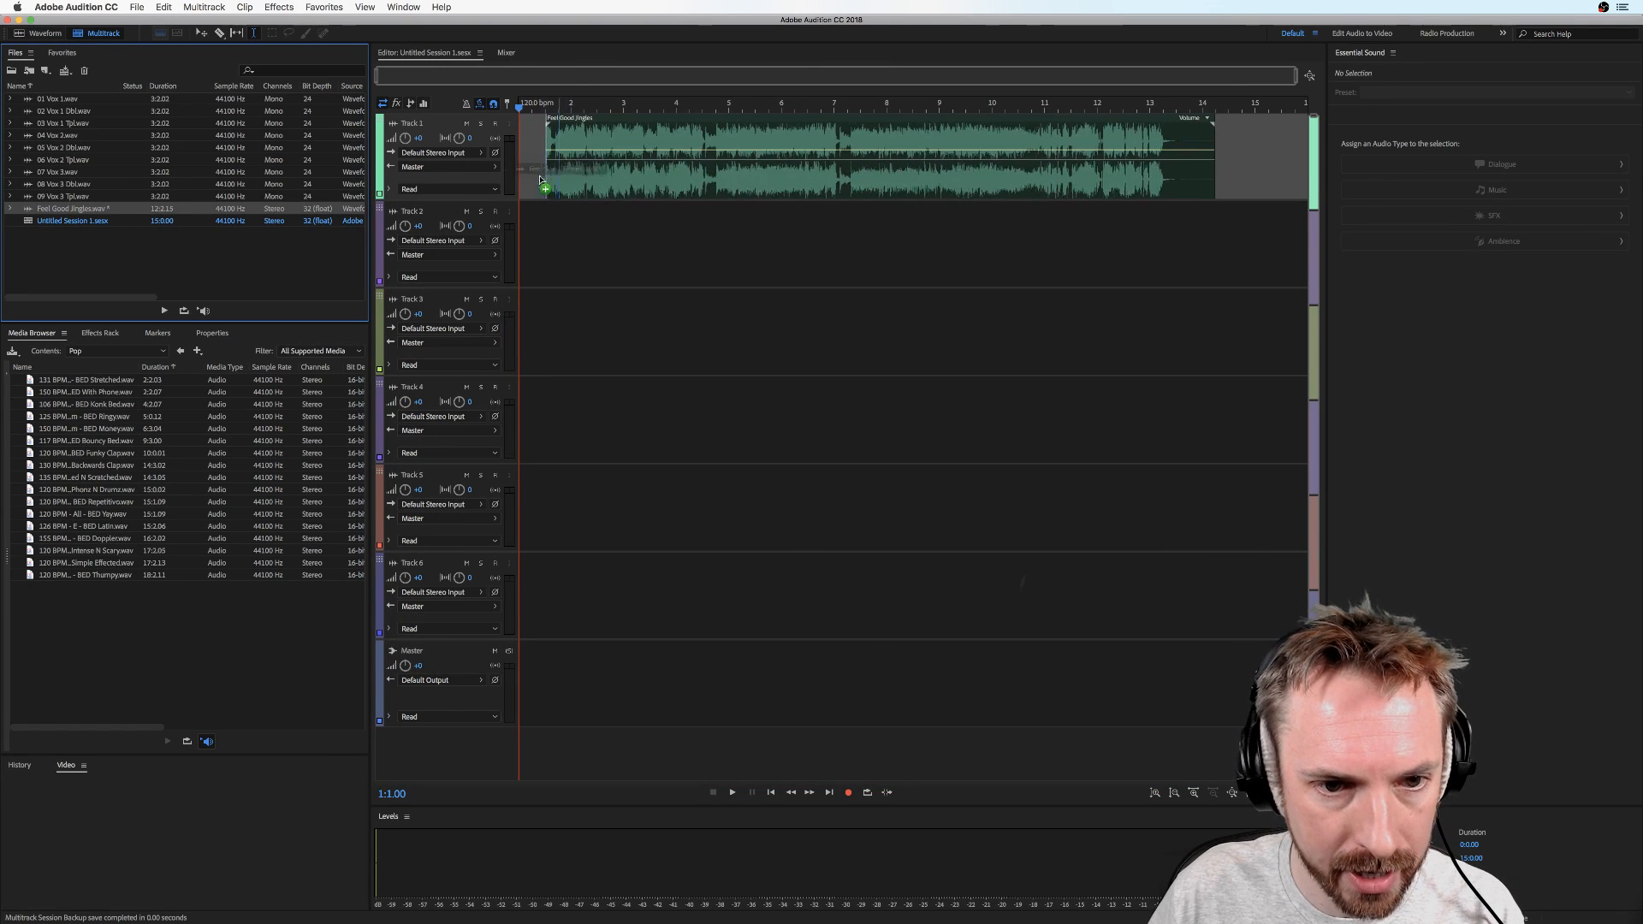
drag(76, 190, 905, 244)
Review the multitrack snapping options and check how the playhead and the Track 2 clip snap
click(162, 7)
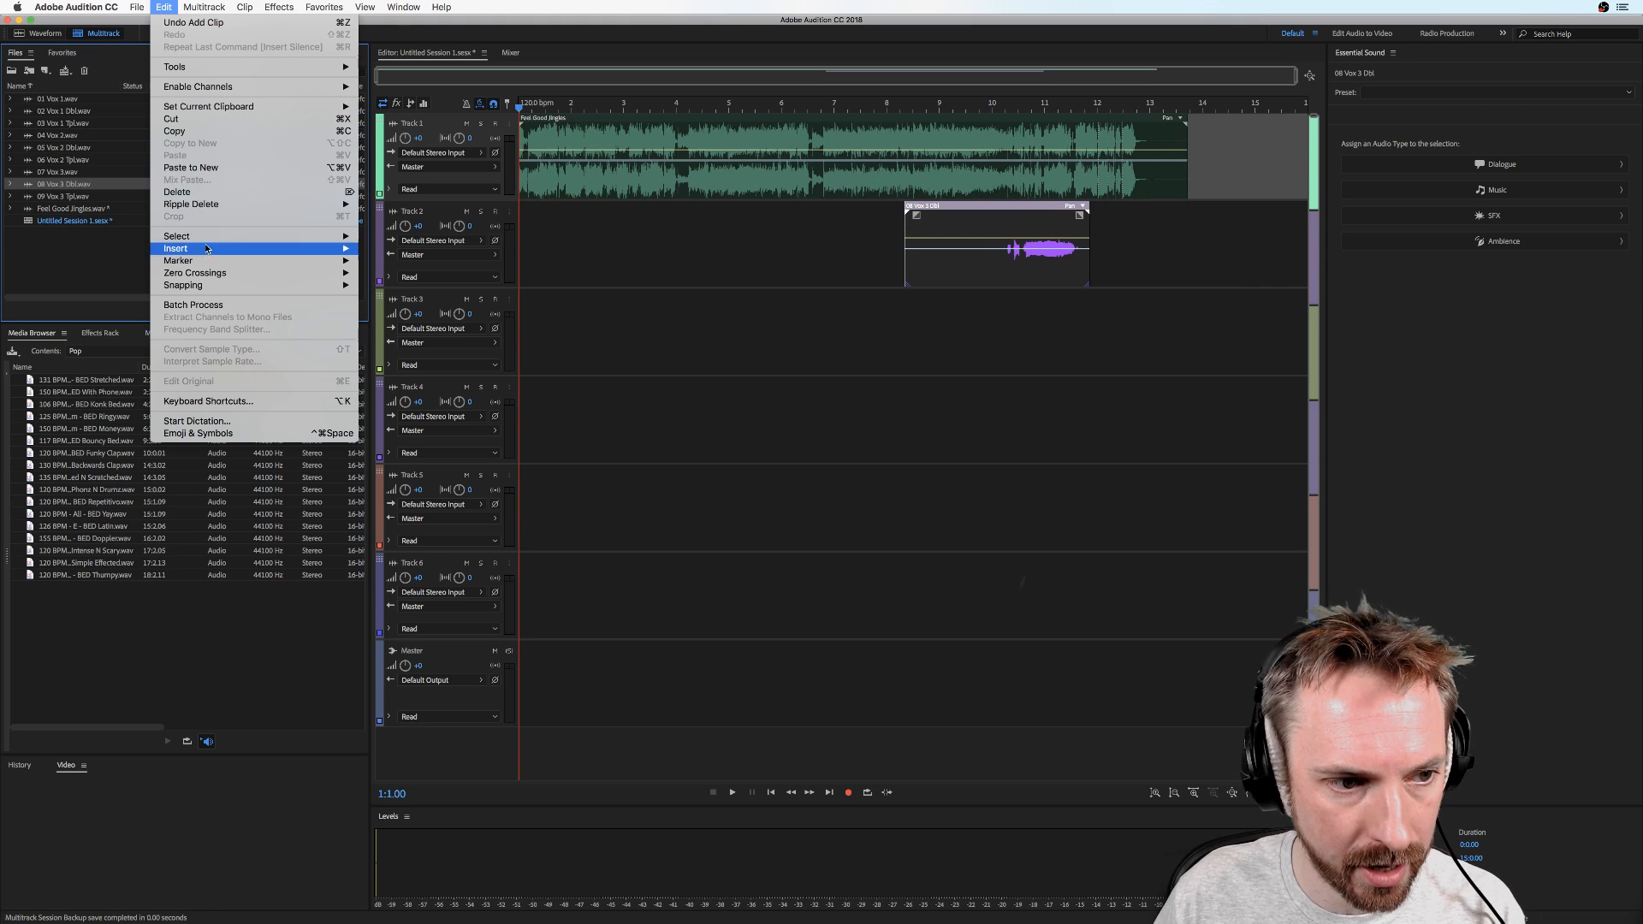
mouse_move(202, 285)
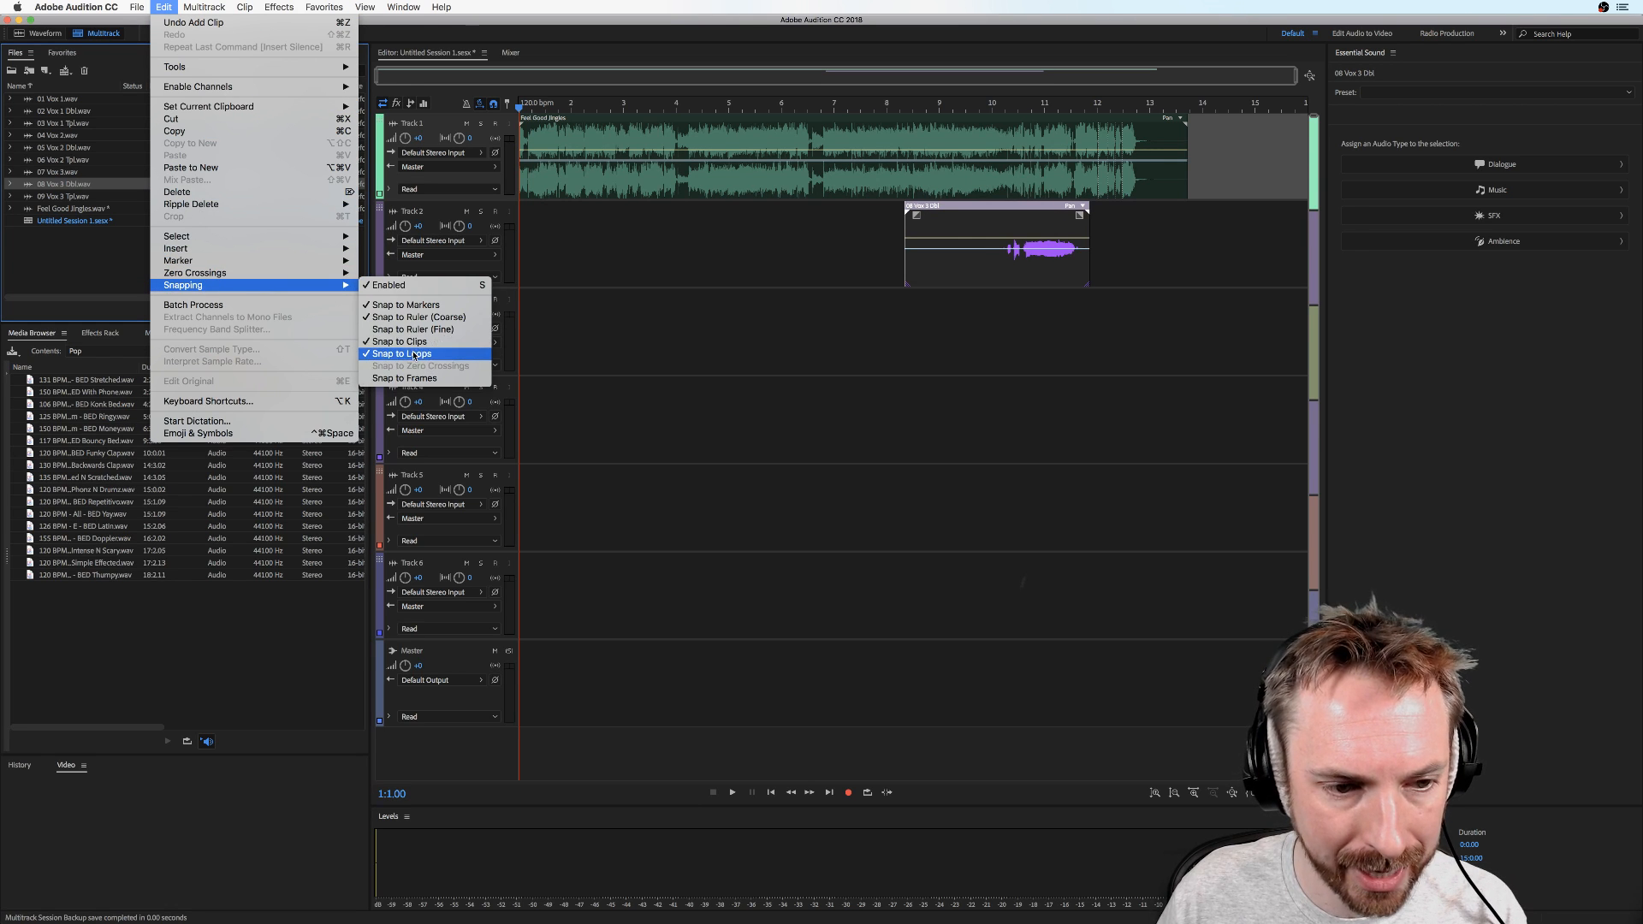
click(817, 229)
mouse_move(1000, 227)
mouse_down()
mouse_move(905, 224)
mouse_move(1100, 224)
mouse_move(906, 223)
mouse_move(1100, 222)
mouse_move(973, 218)
mouse_up()
click(864, 228)
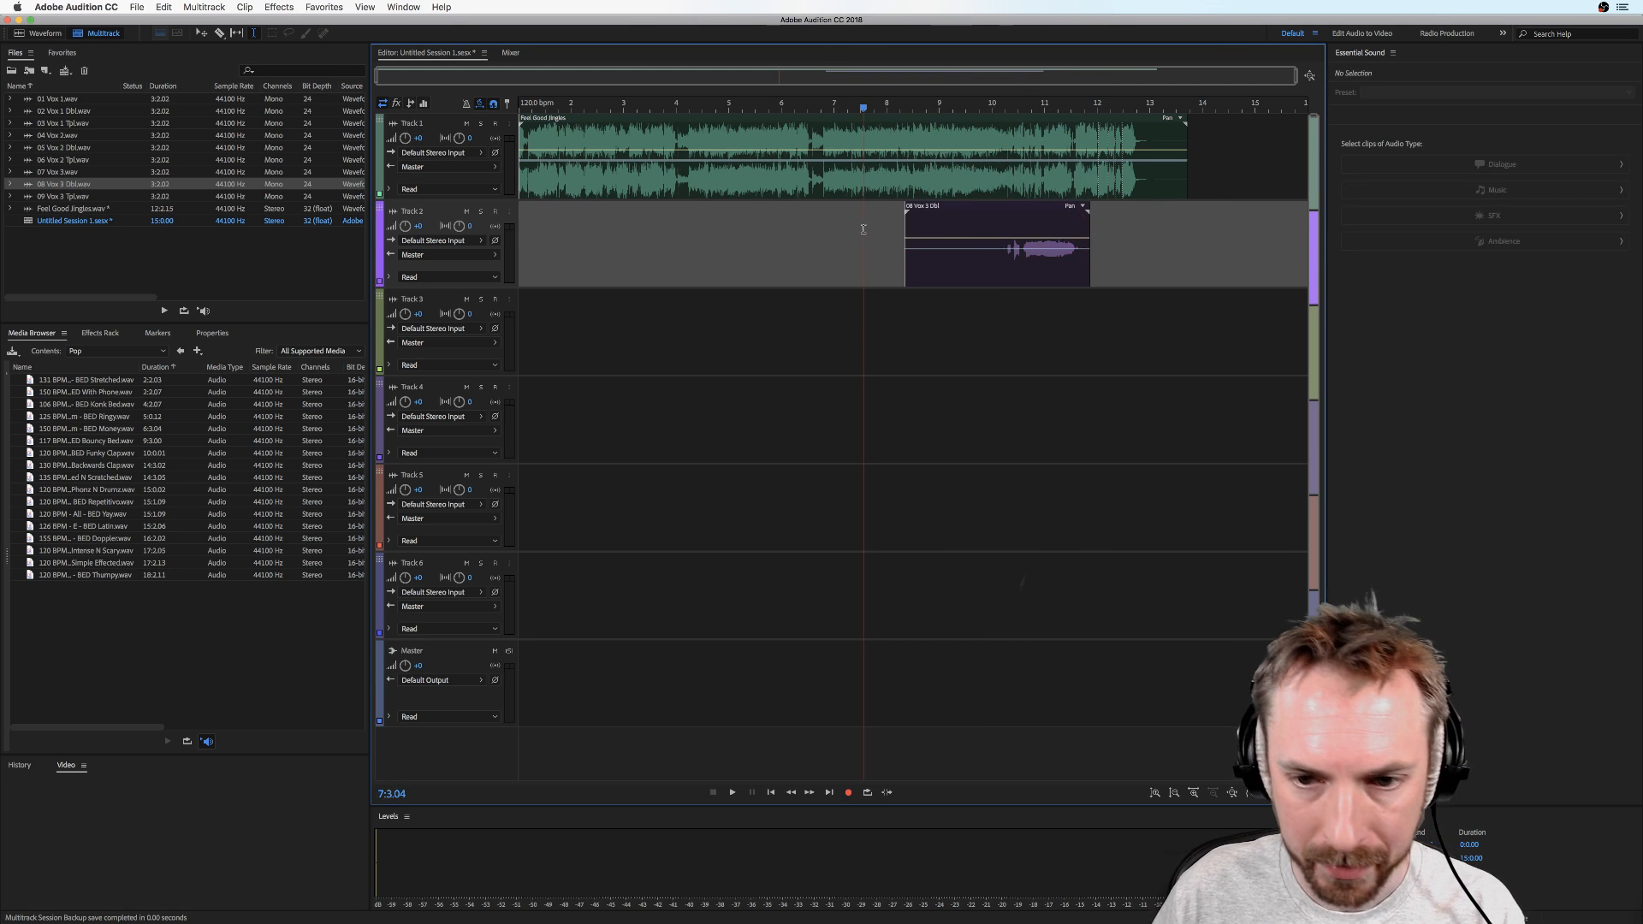
Delete the vocal clip from Track 2 and the jingle clip from Track 1
click(938, 215)
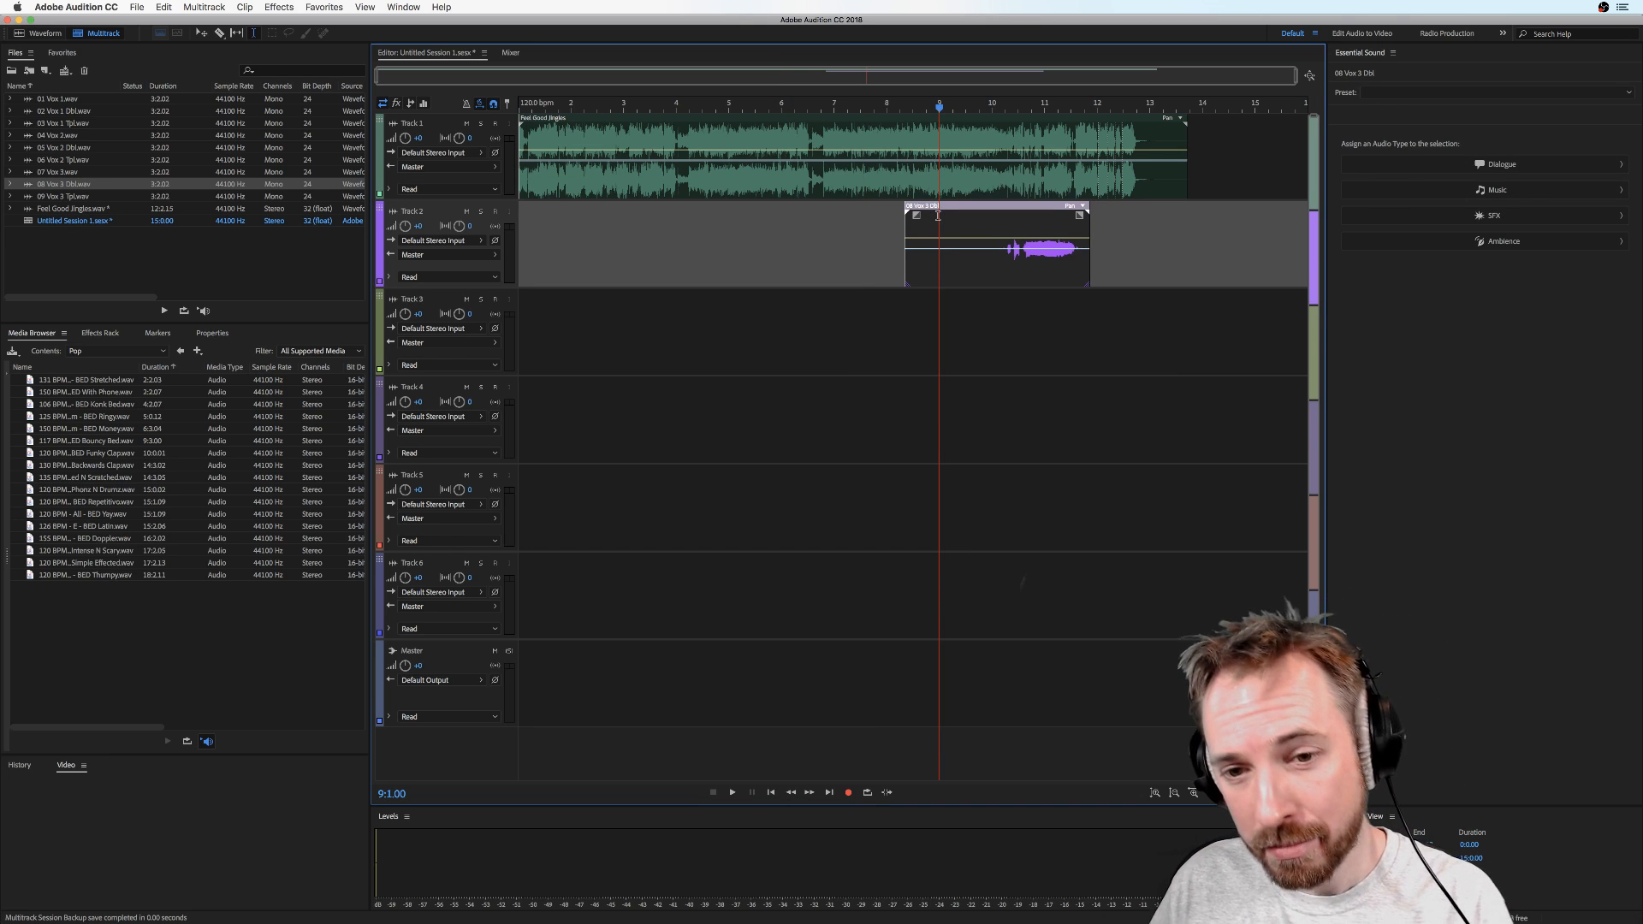
key(Delete)
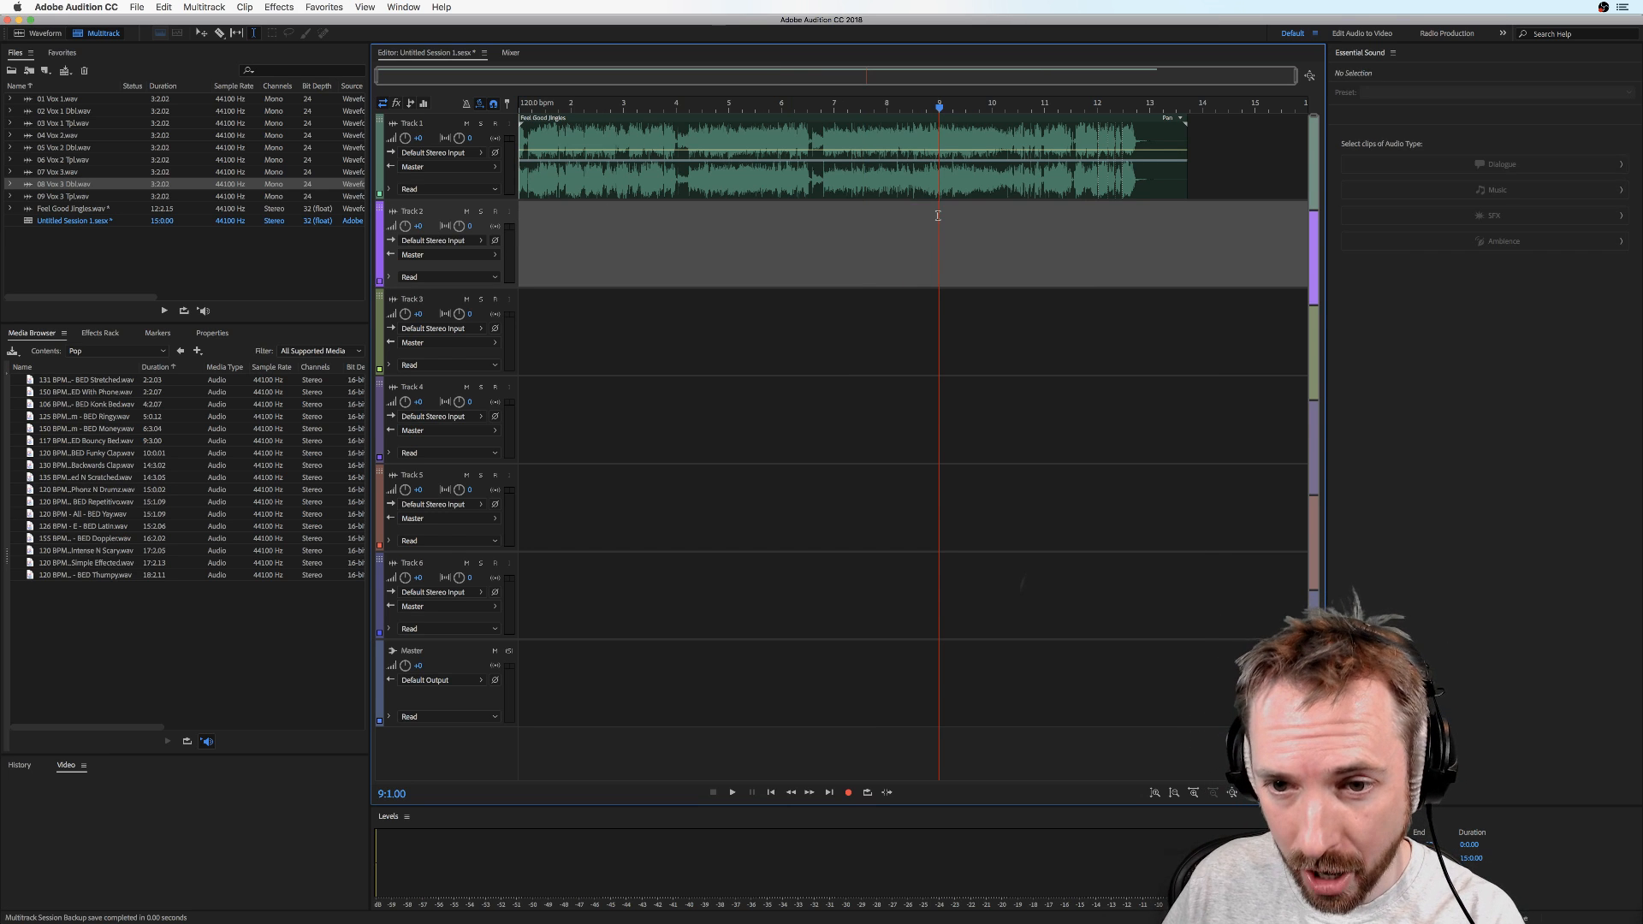
click(814, 178)
key(Delete)
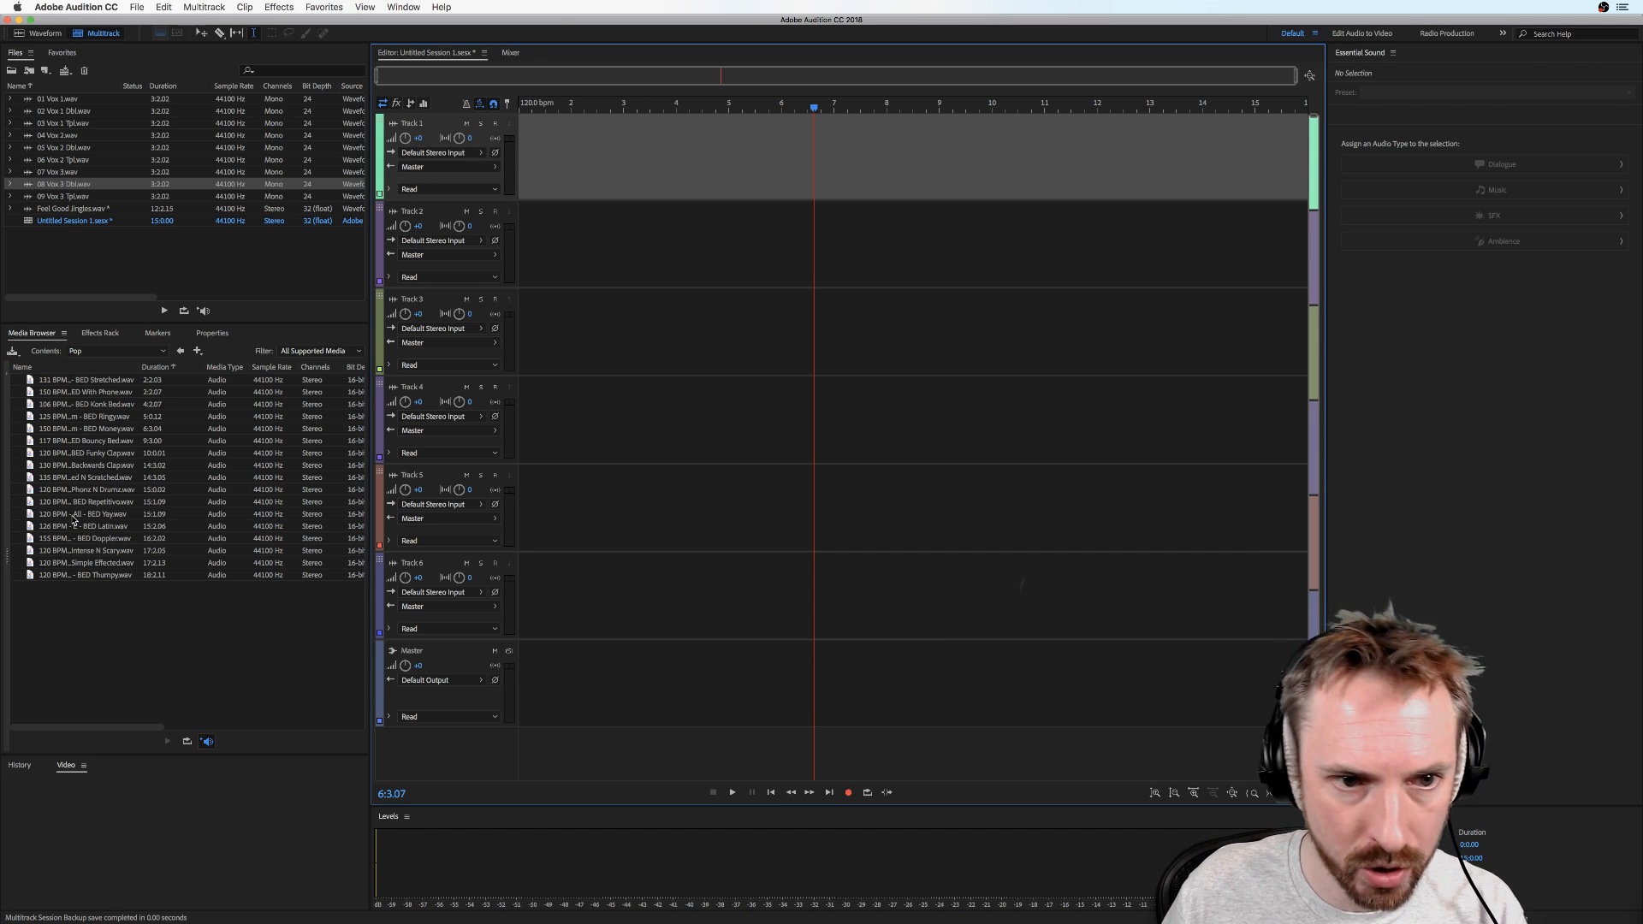
Place 120 BPM - All - BED Yay.wav at the start of Track 1 and stop its preview
drag(74, 518, 526, 180)
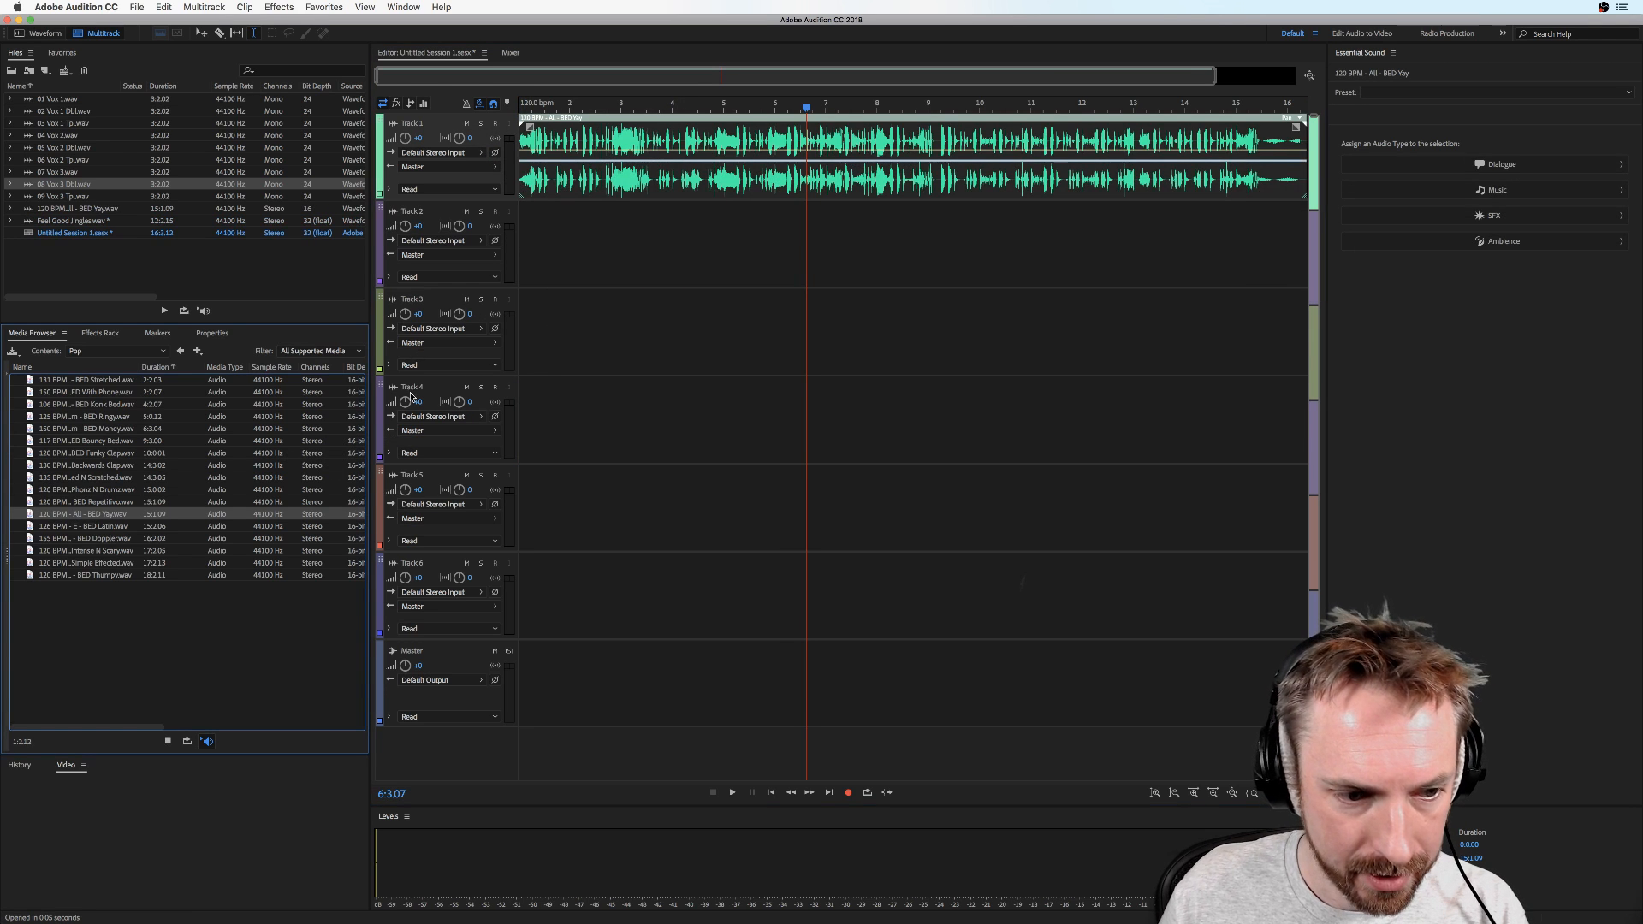
click(169, 742)
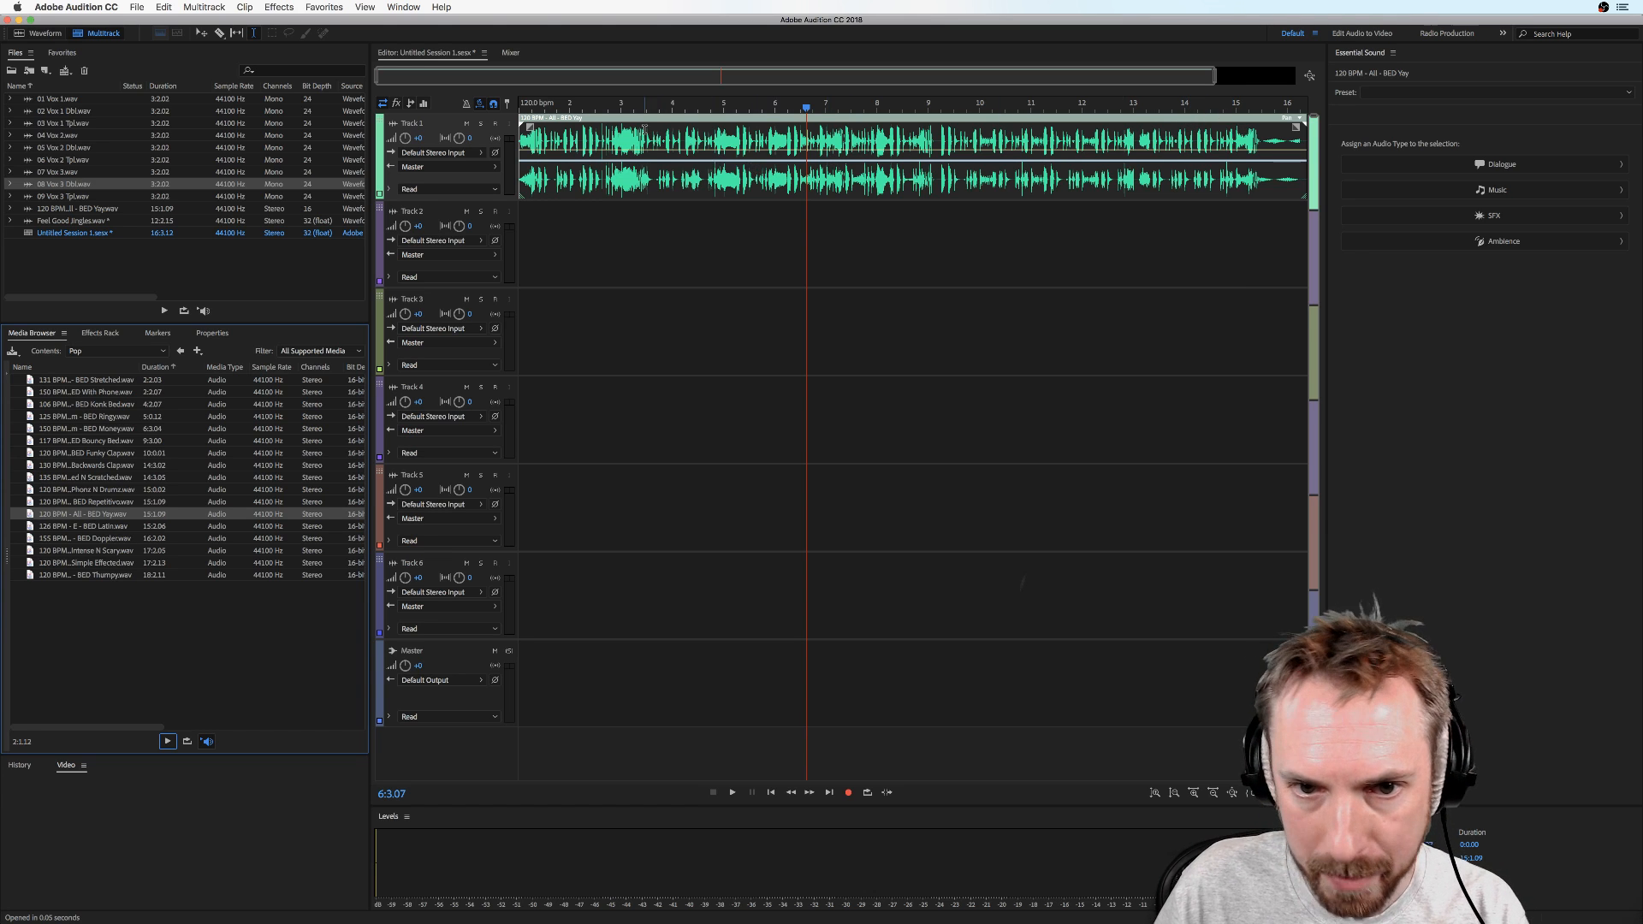
Audition the music bed around bar 3 to find the beat and split the clip at 3:2.00
click(526, 141)
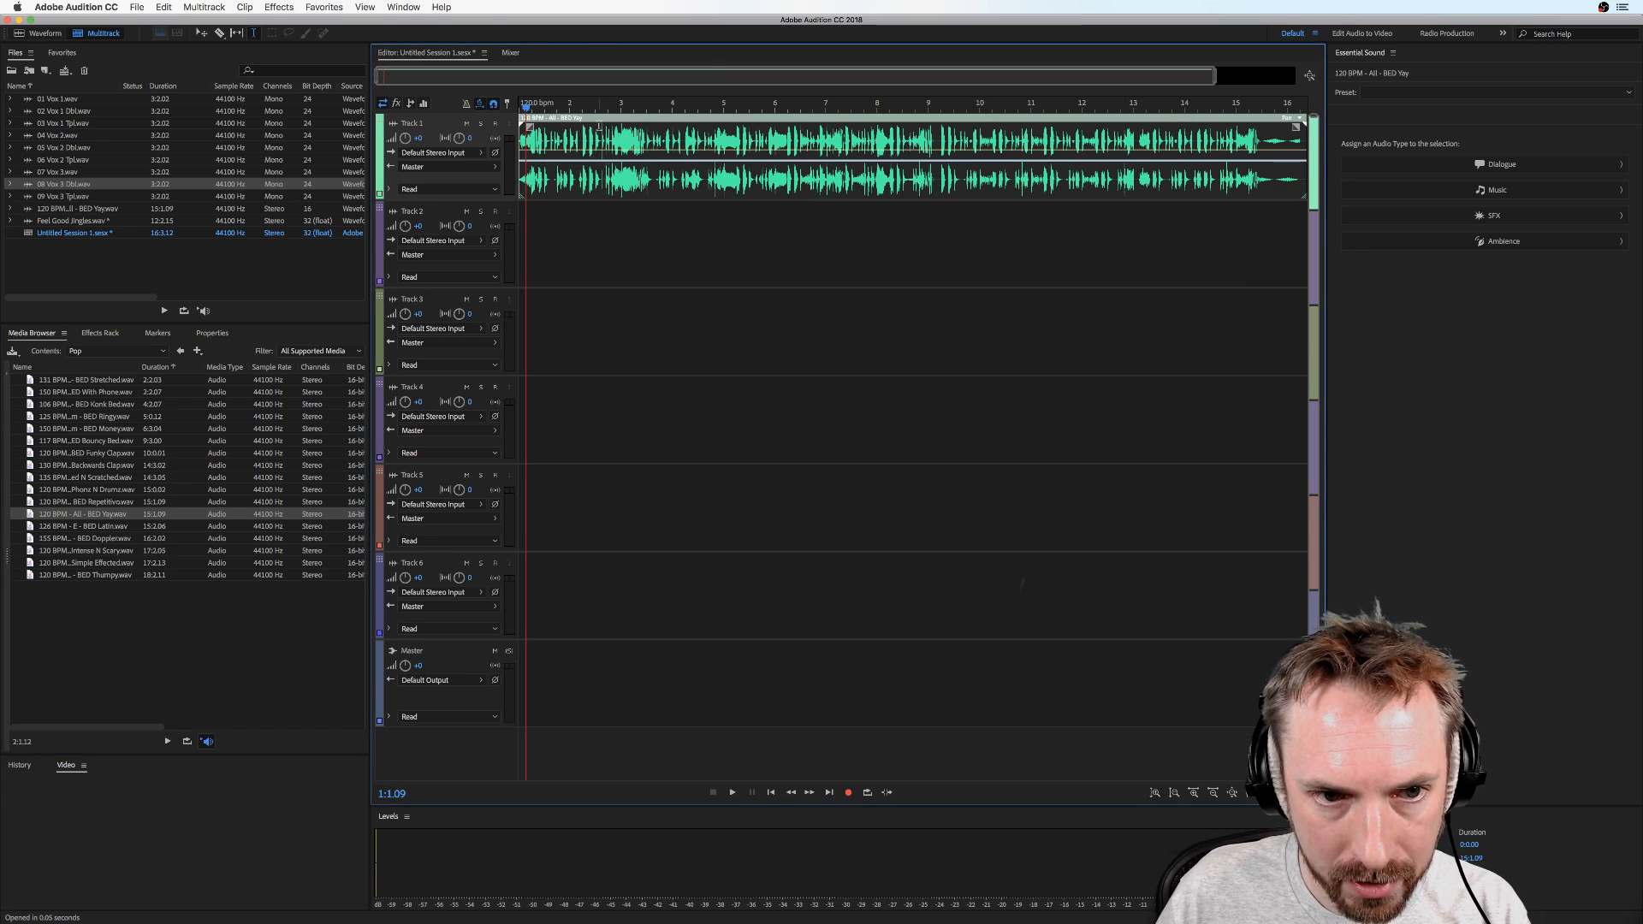
click(621, 135)
key(space)
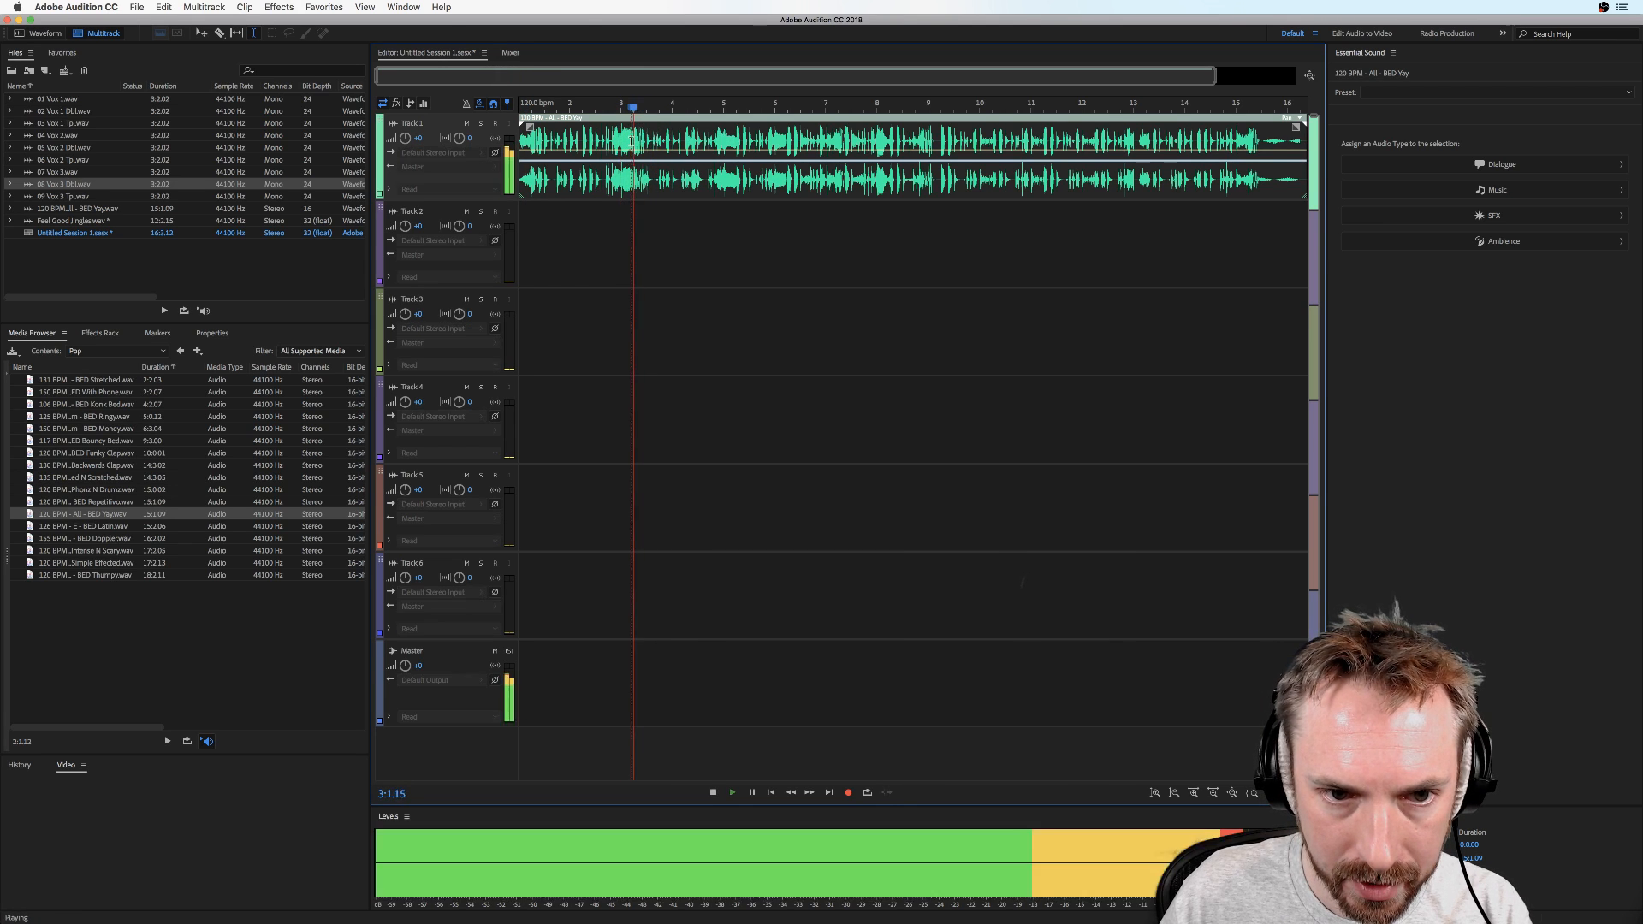
key(space)
scroll(656, 110, up, 4)
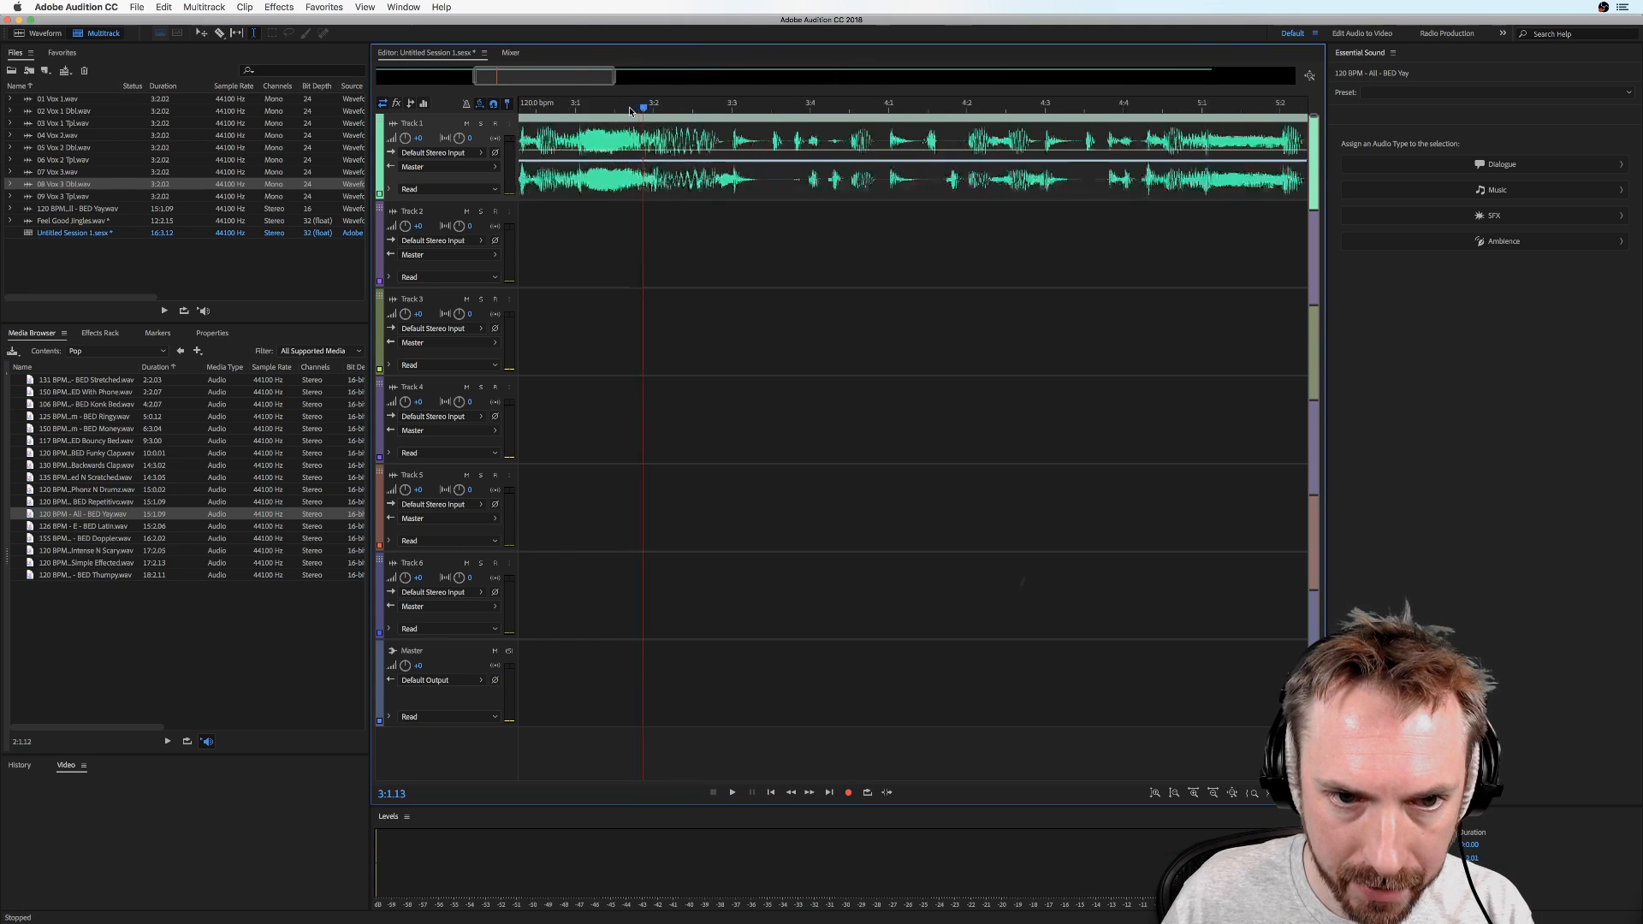
key(space)
click(668, 109)
key(space)
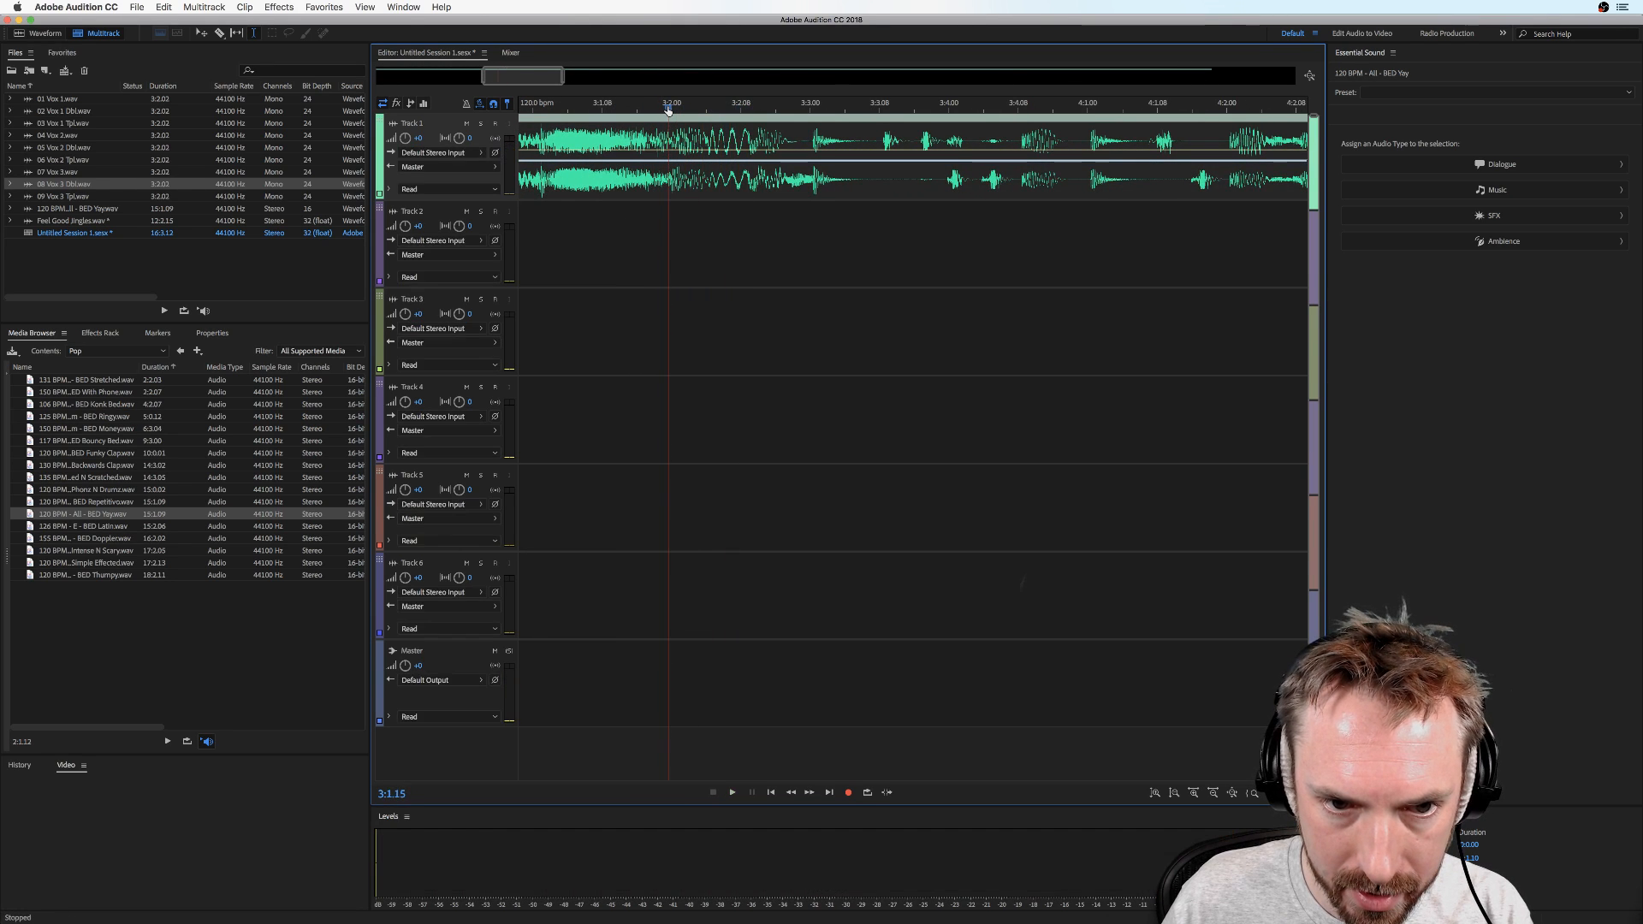
key(space)
key(space)
drag(668, 110, 670, 110)
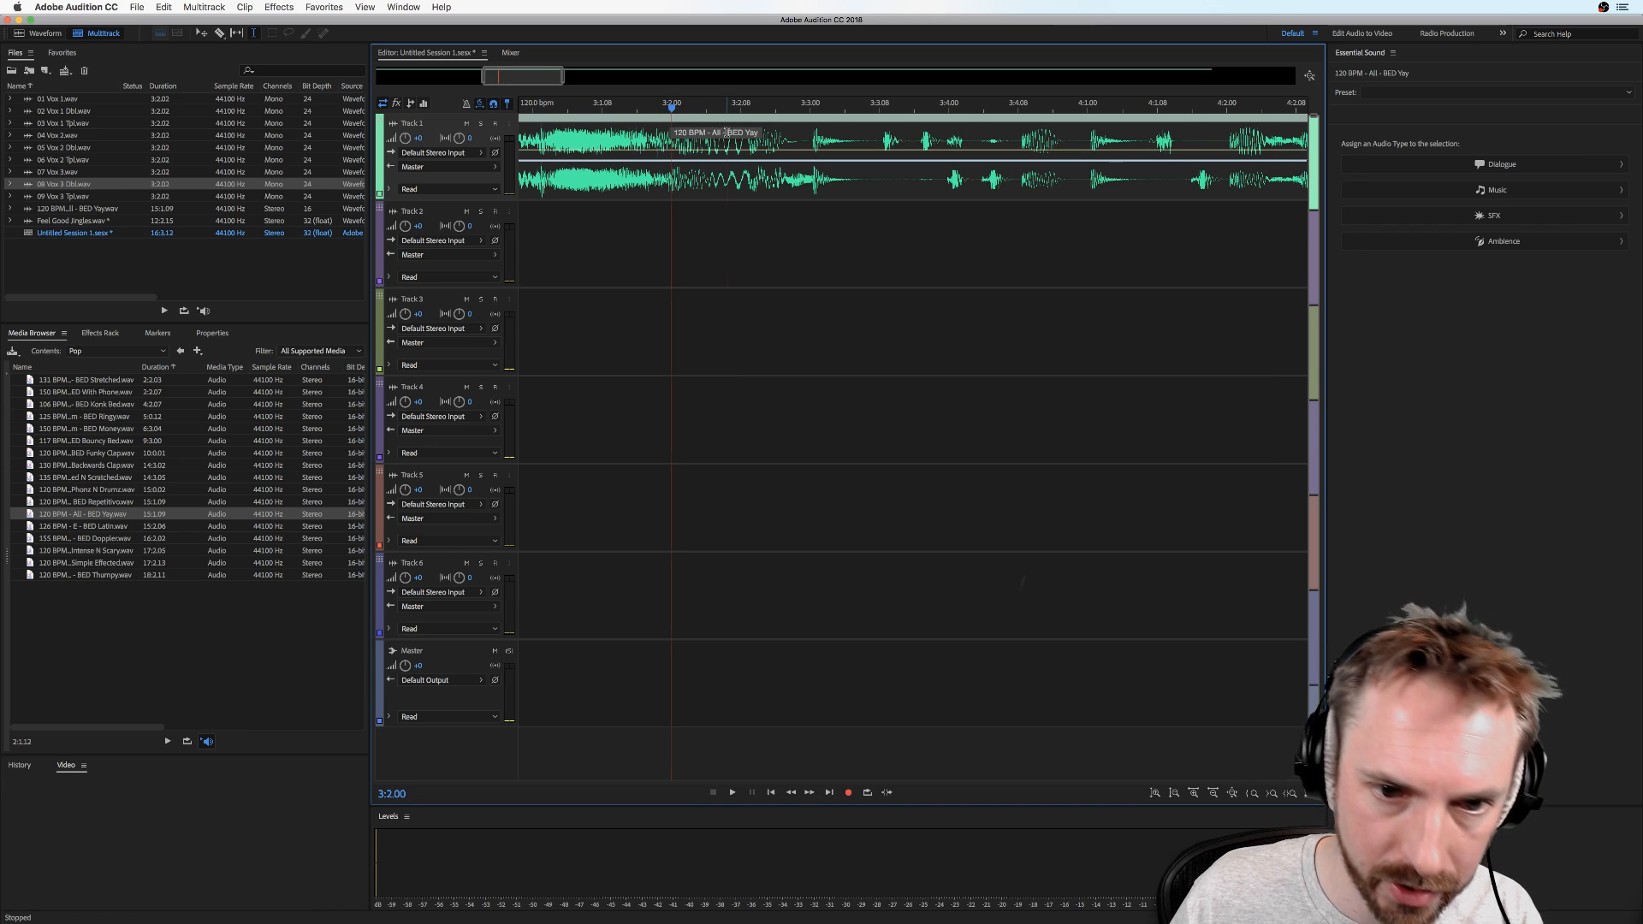
key(super+k)
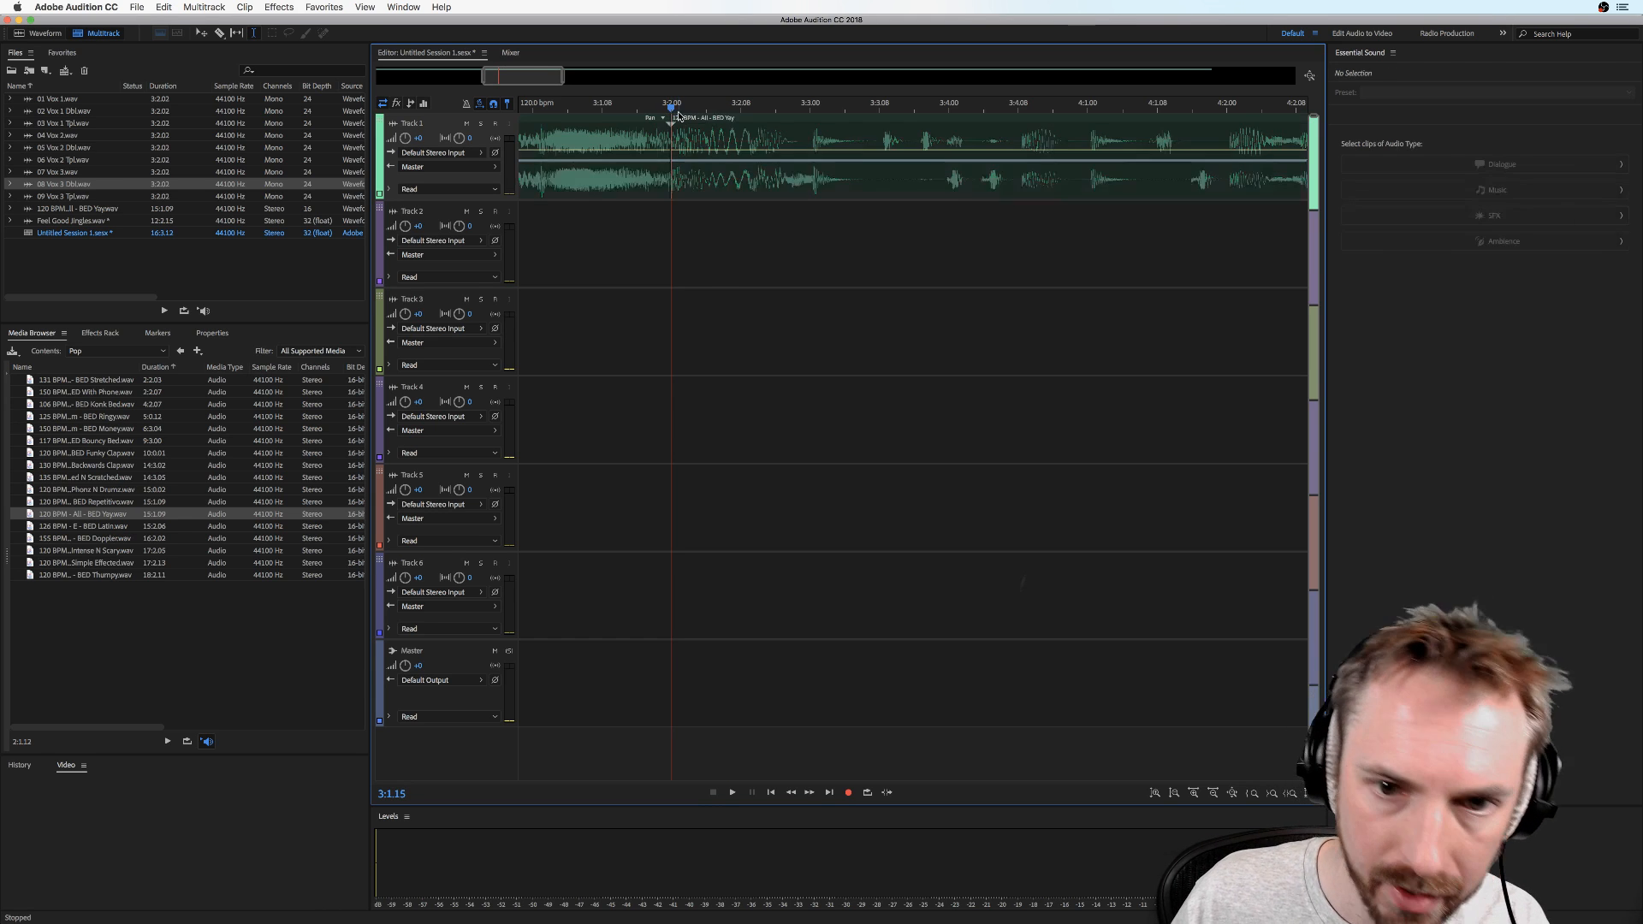
Delete the part before the split and move the remaining music bed to the start of Track 1
drag(751, 116, 182, 141)
click(608, 133)
key(Delete)
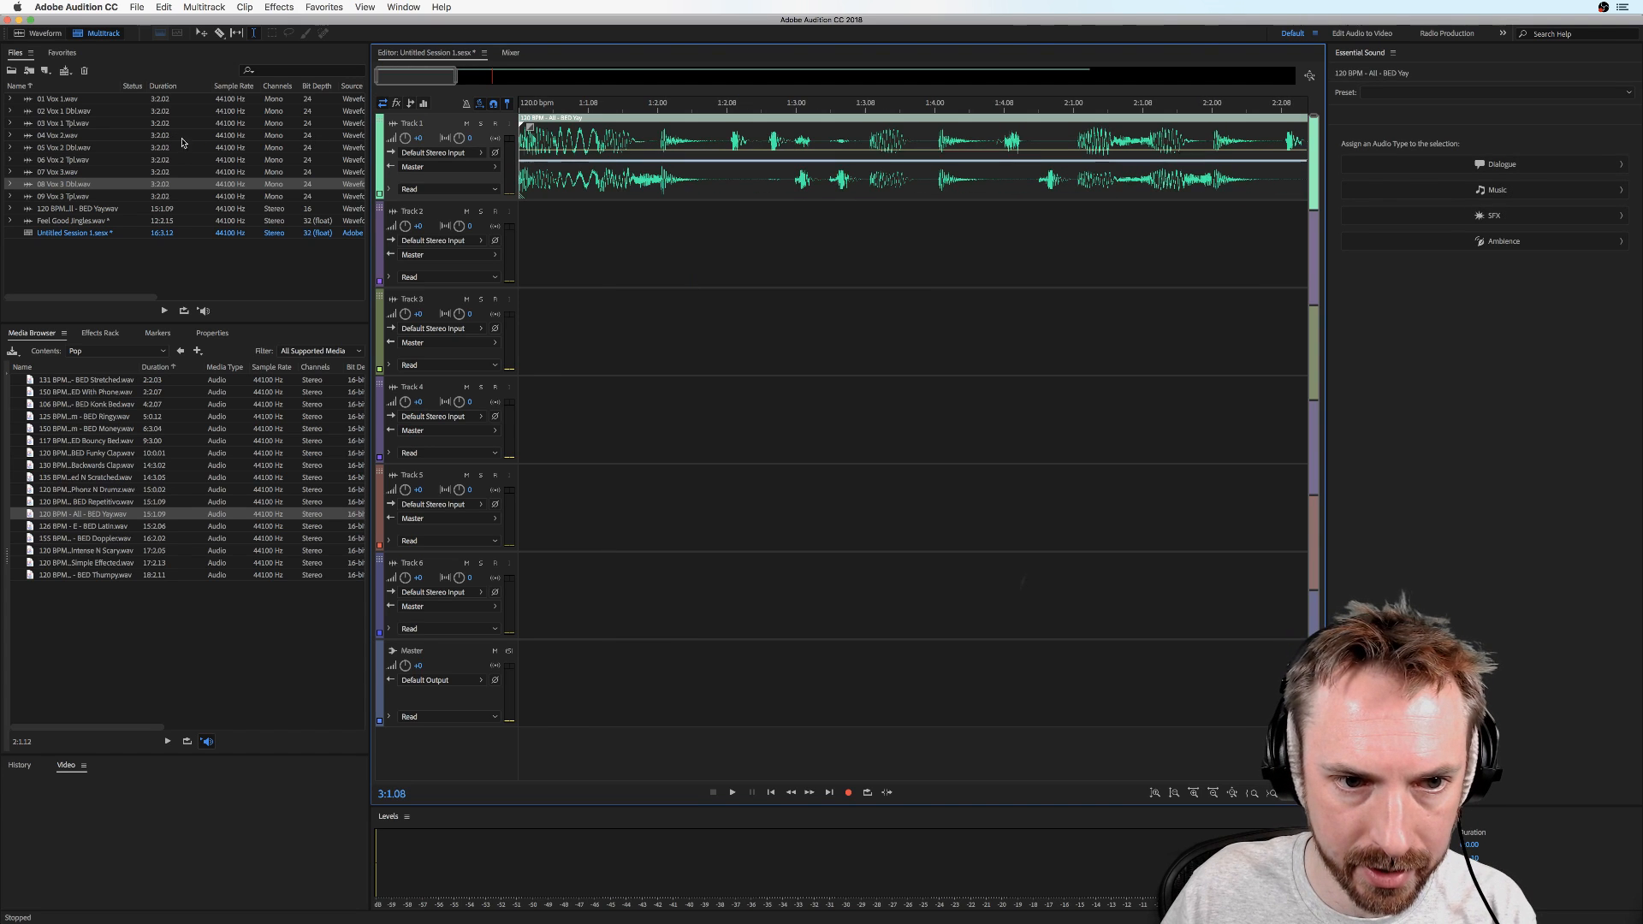
Play back the trimmed music bed to check its new start
key(space)
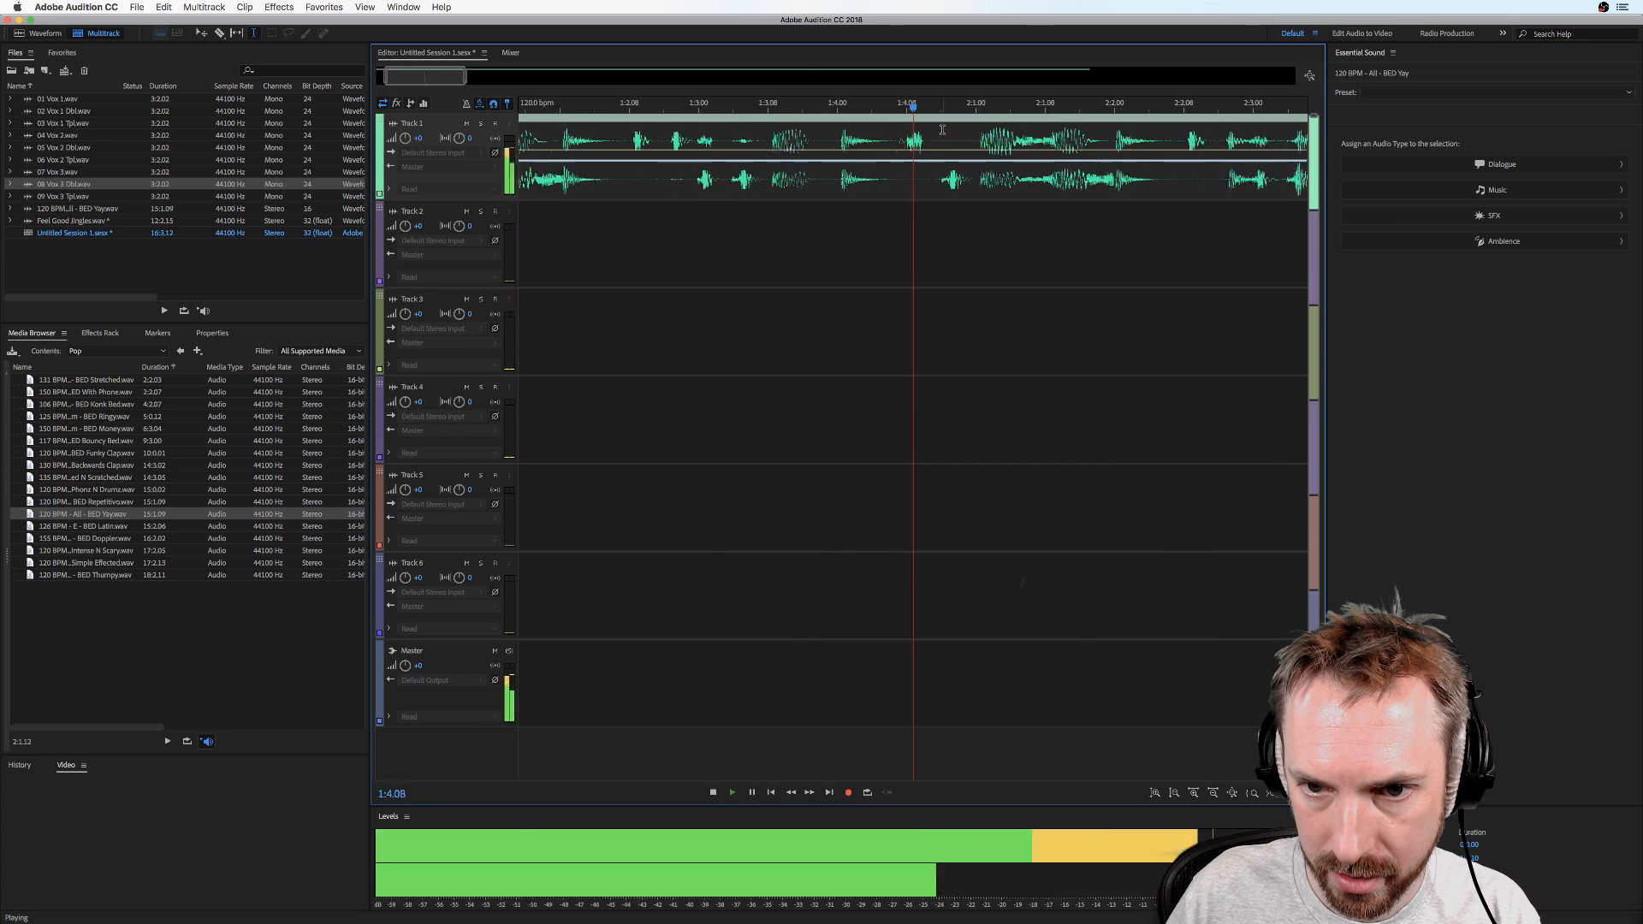
key(space)
key(space)
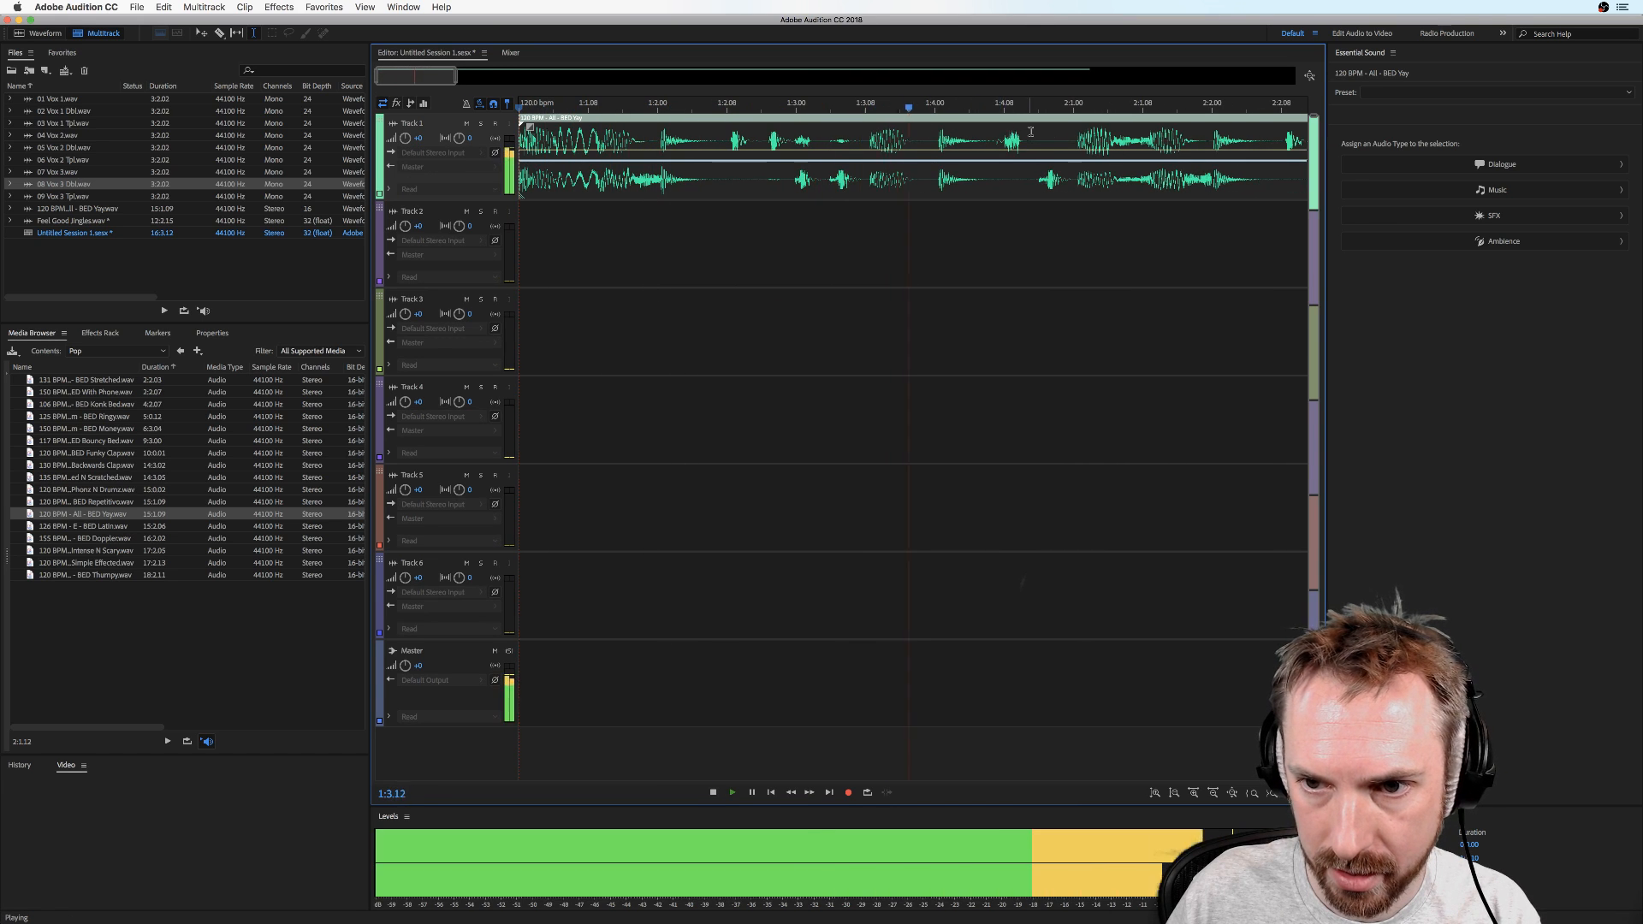
Nudge the music bed slightly earlier at the start of Track 1 to line its beat up with the ruler and play it back
key(space)
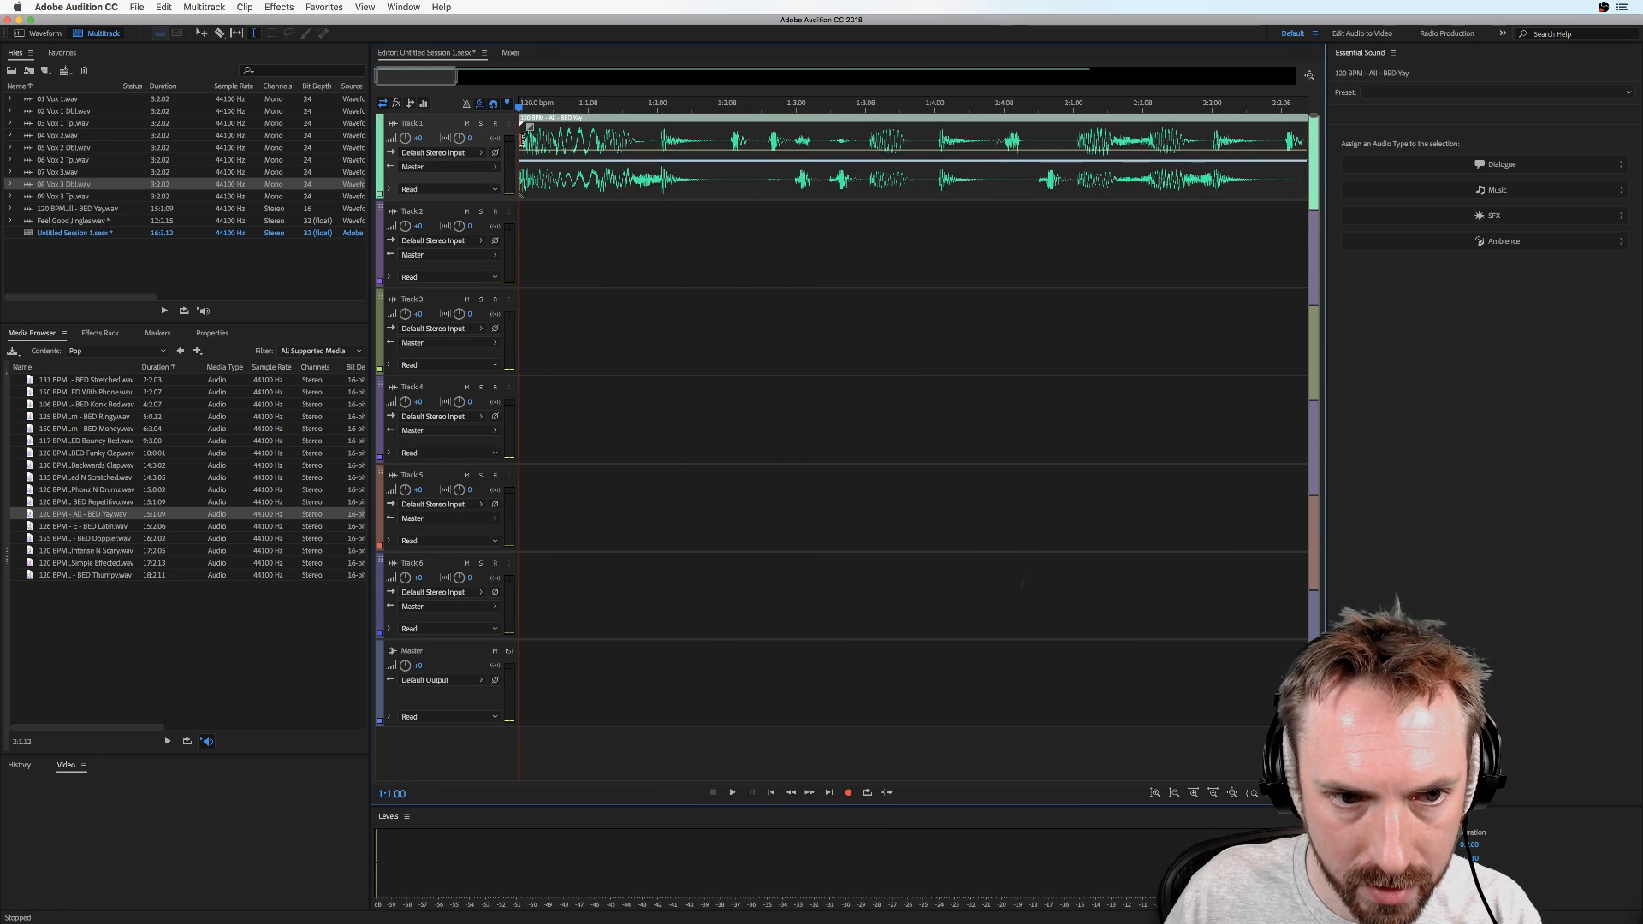
click(524, 140)
drag(526, 137, 521, 136)
key(space)
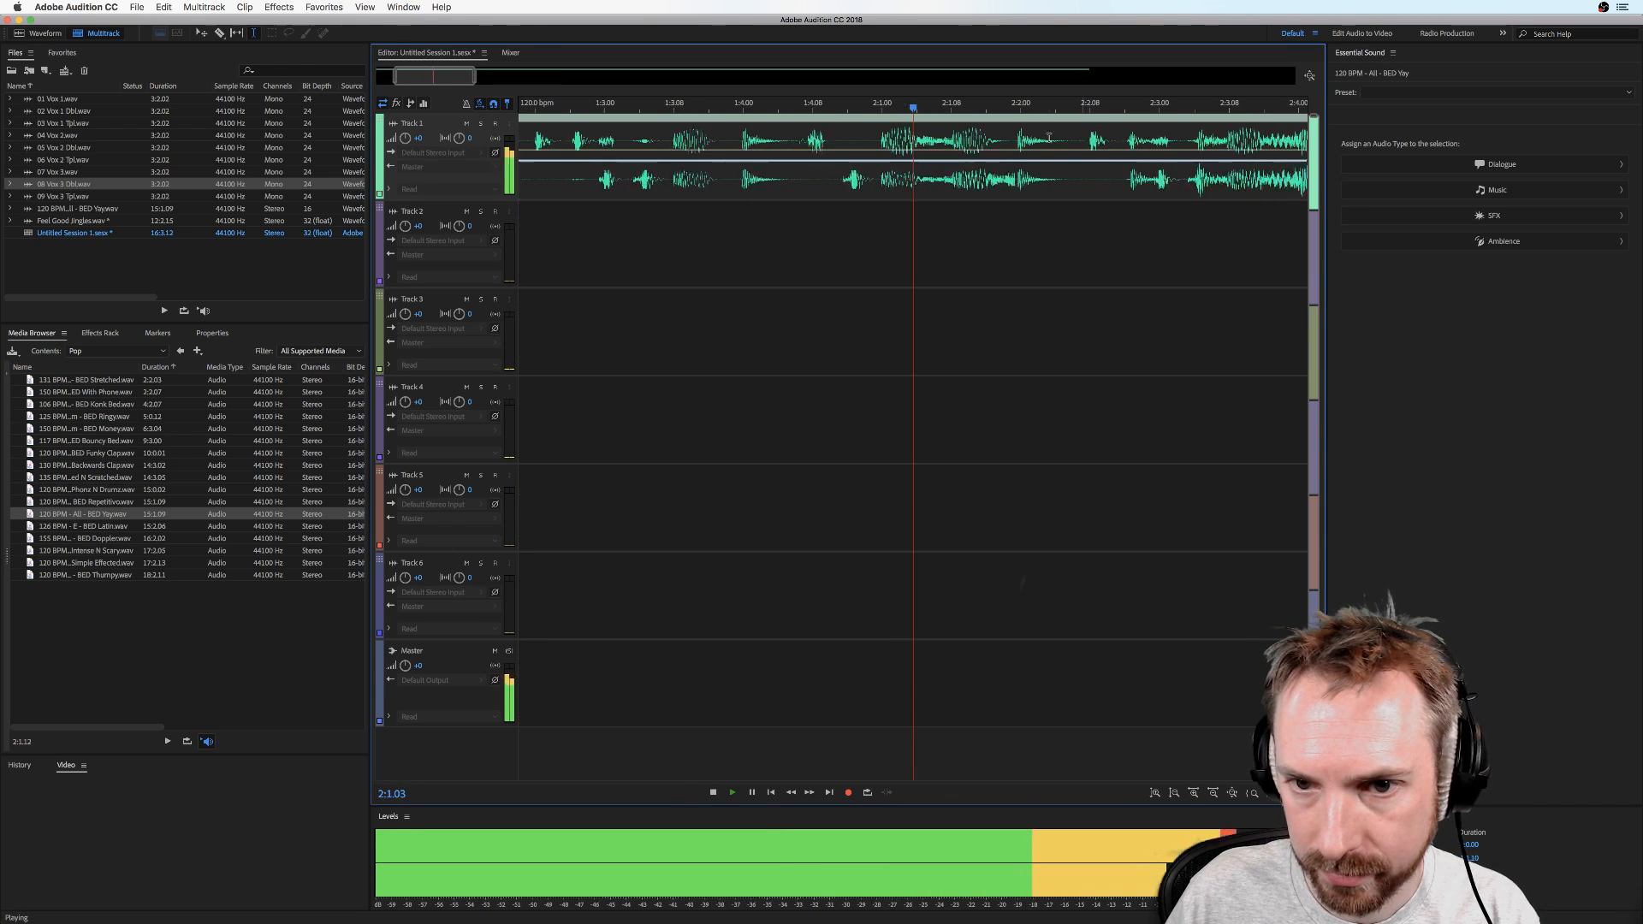
key(space)
Split the music bed at the start of bar 2 and delete everything after the split
drag(1069, 109, 1073, 110)
key(super+k)
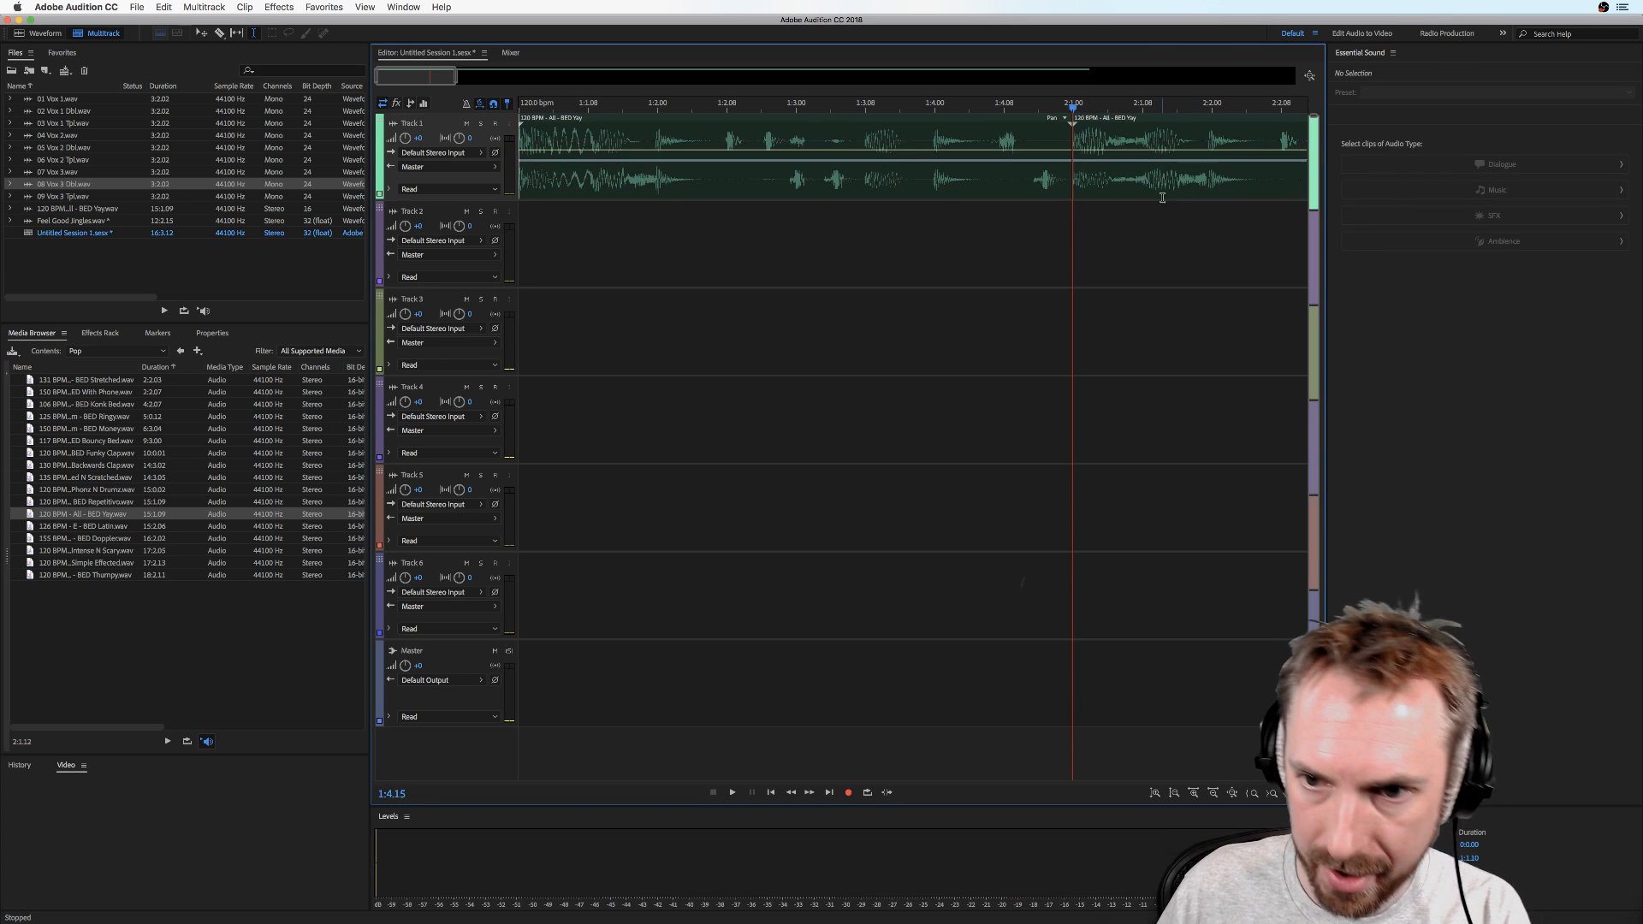
click(1162, 198)
key(Delete)
Play back the trimmed one-bar clip from the start of the session
click(565, 109)
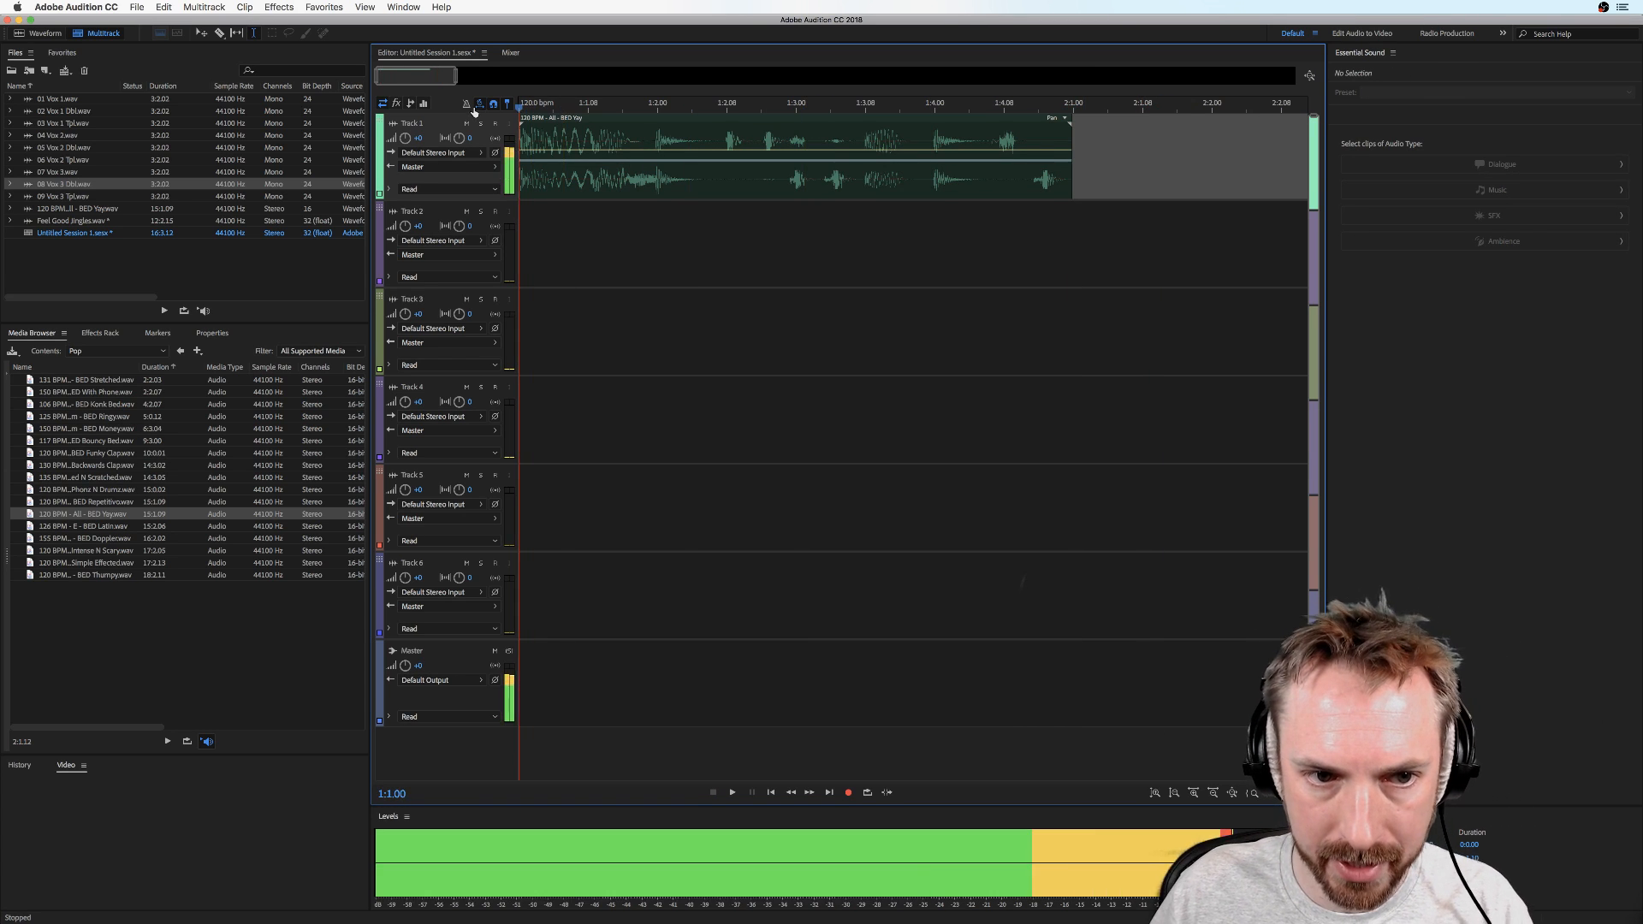
key(space)
scroll(599, 137, down, 5)
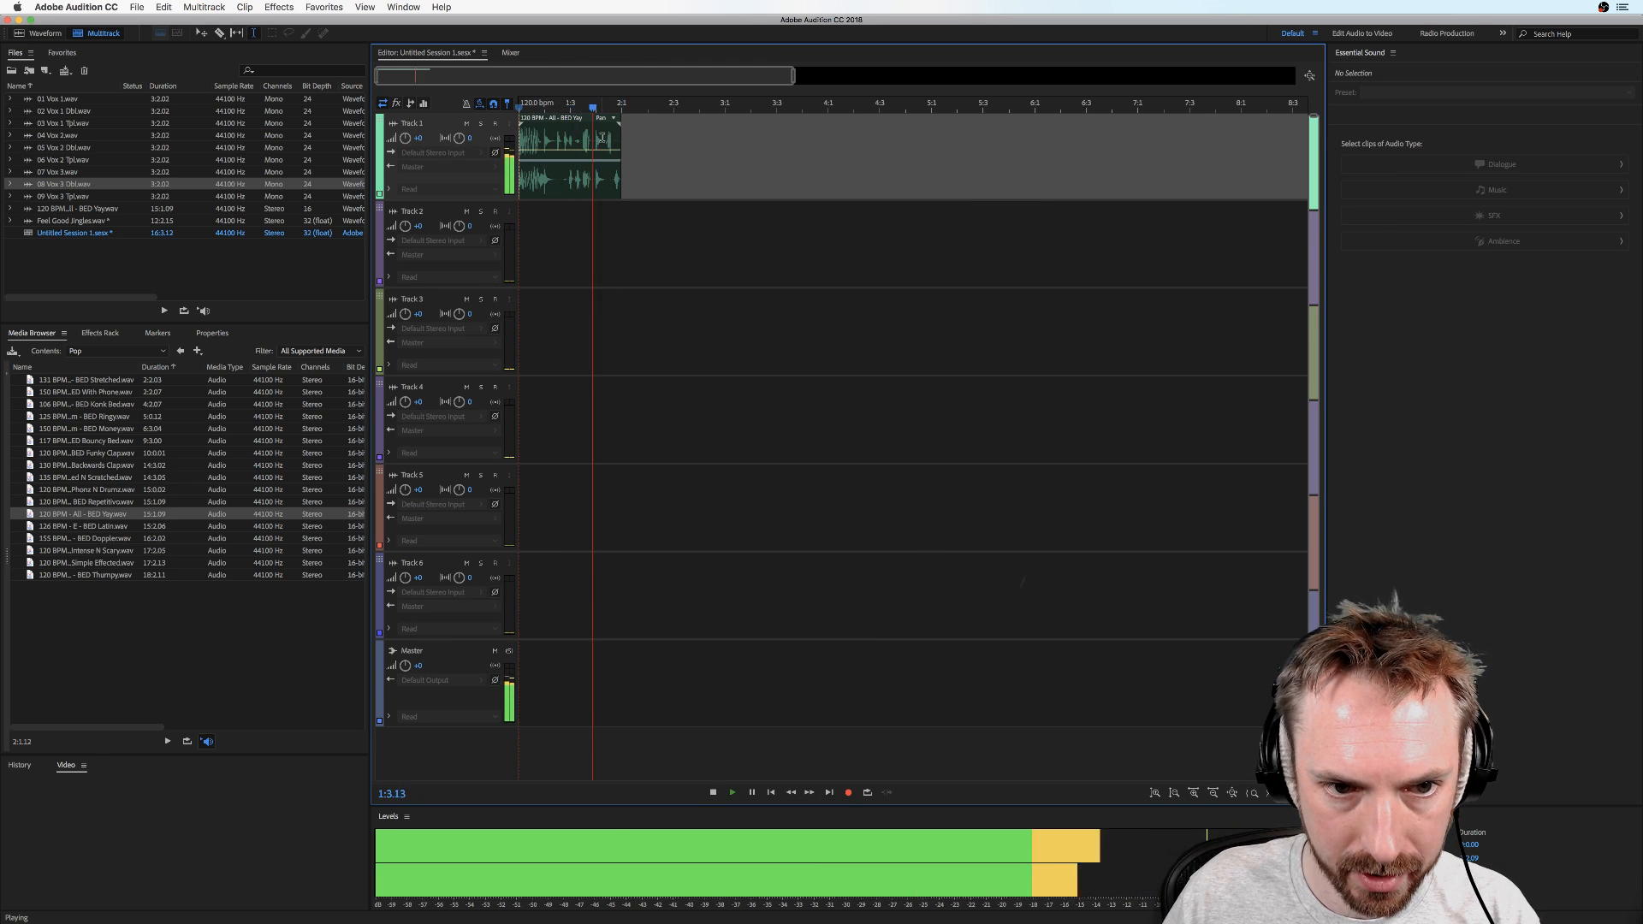
key(space)
click(575, 139)
right_click(575, 139)
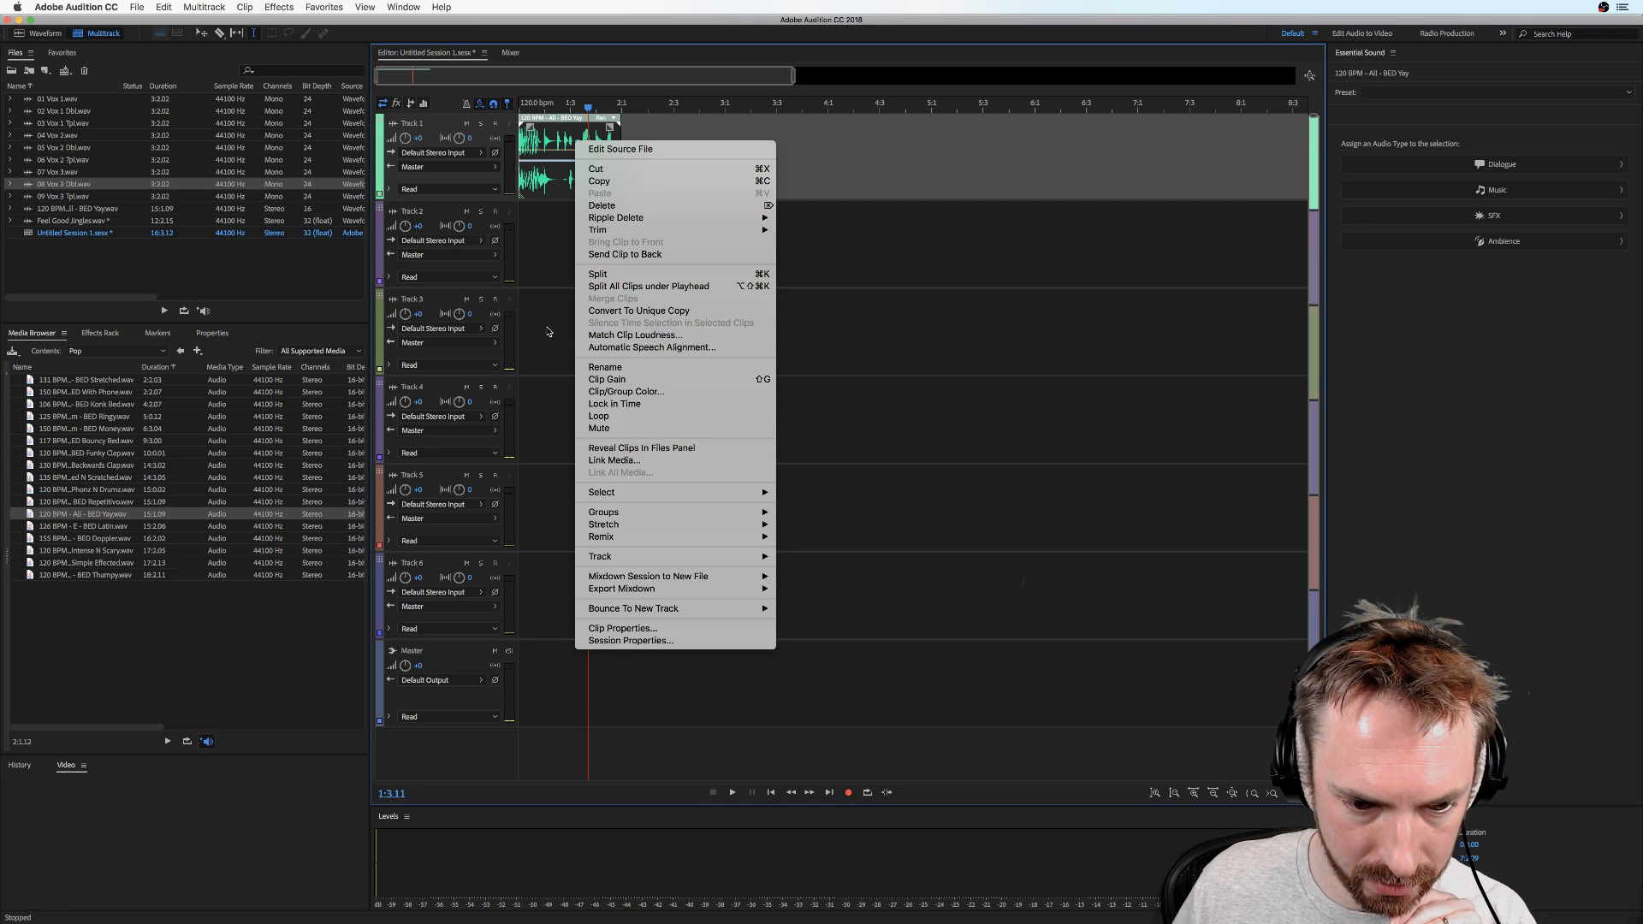
click(551, 281)
Copy the one-bar clip to Track 2 and place a unique copy of it further along the same track at about 3:2
drag(557, 126, 676, 262)
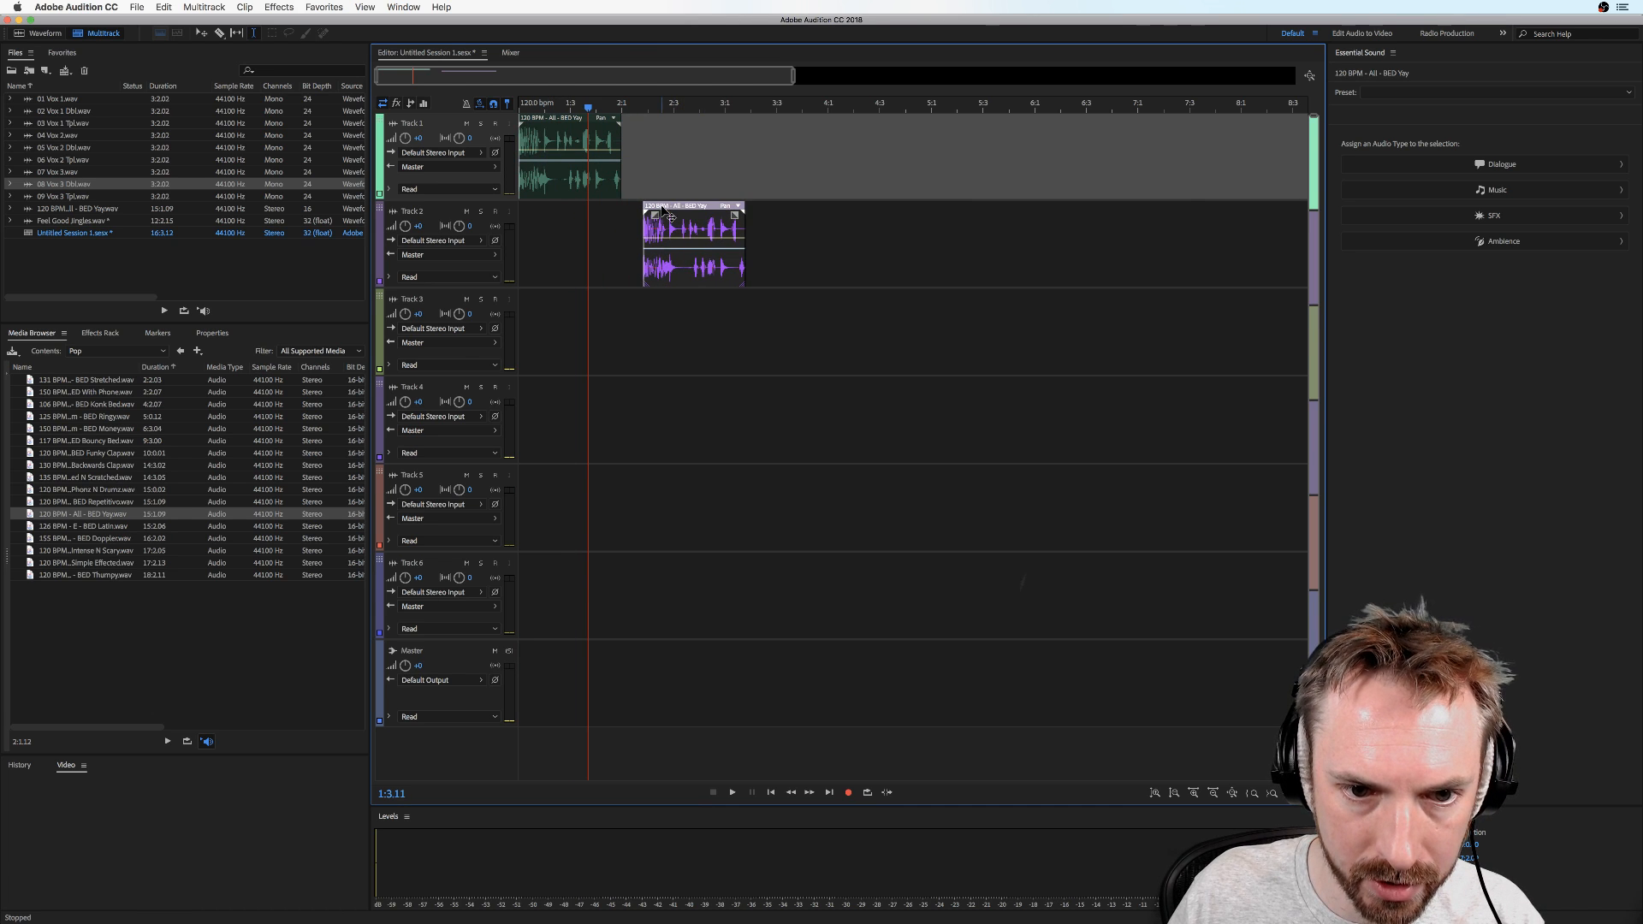
right_click(670, 217)
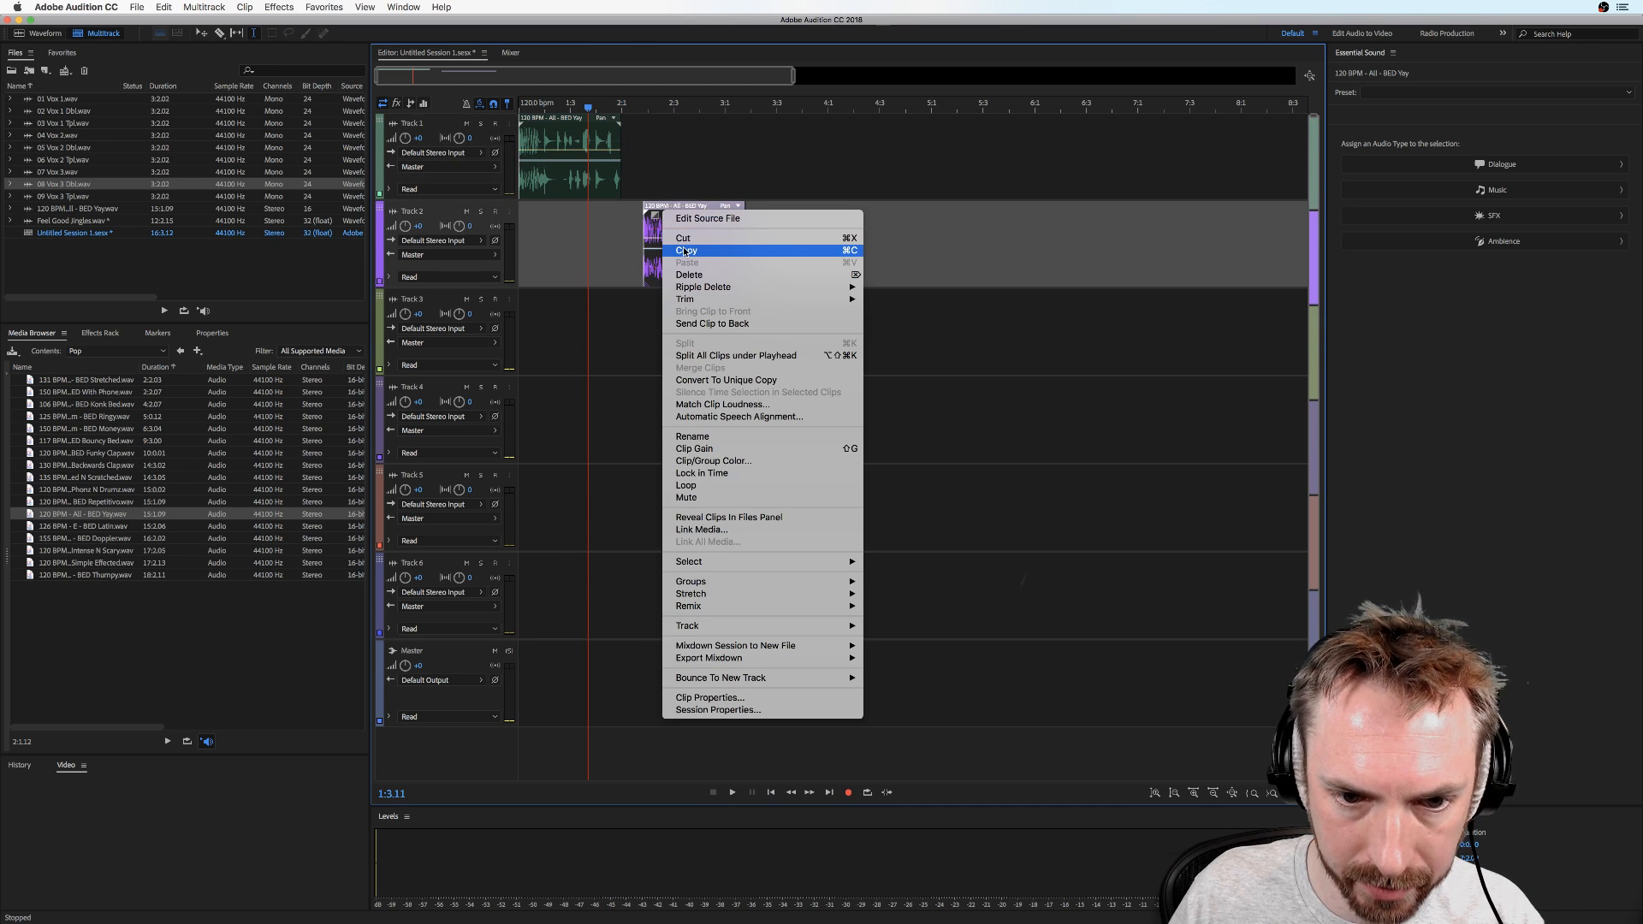
click(685, 251)
drag(685, 251, 772, 229)
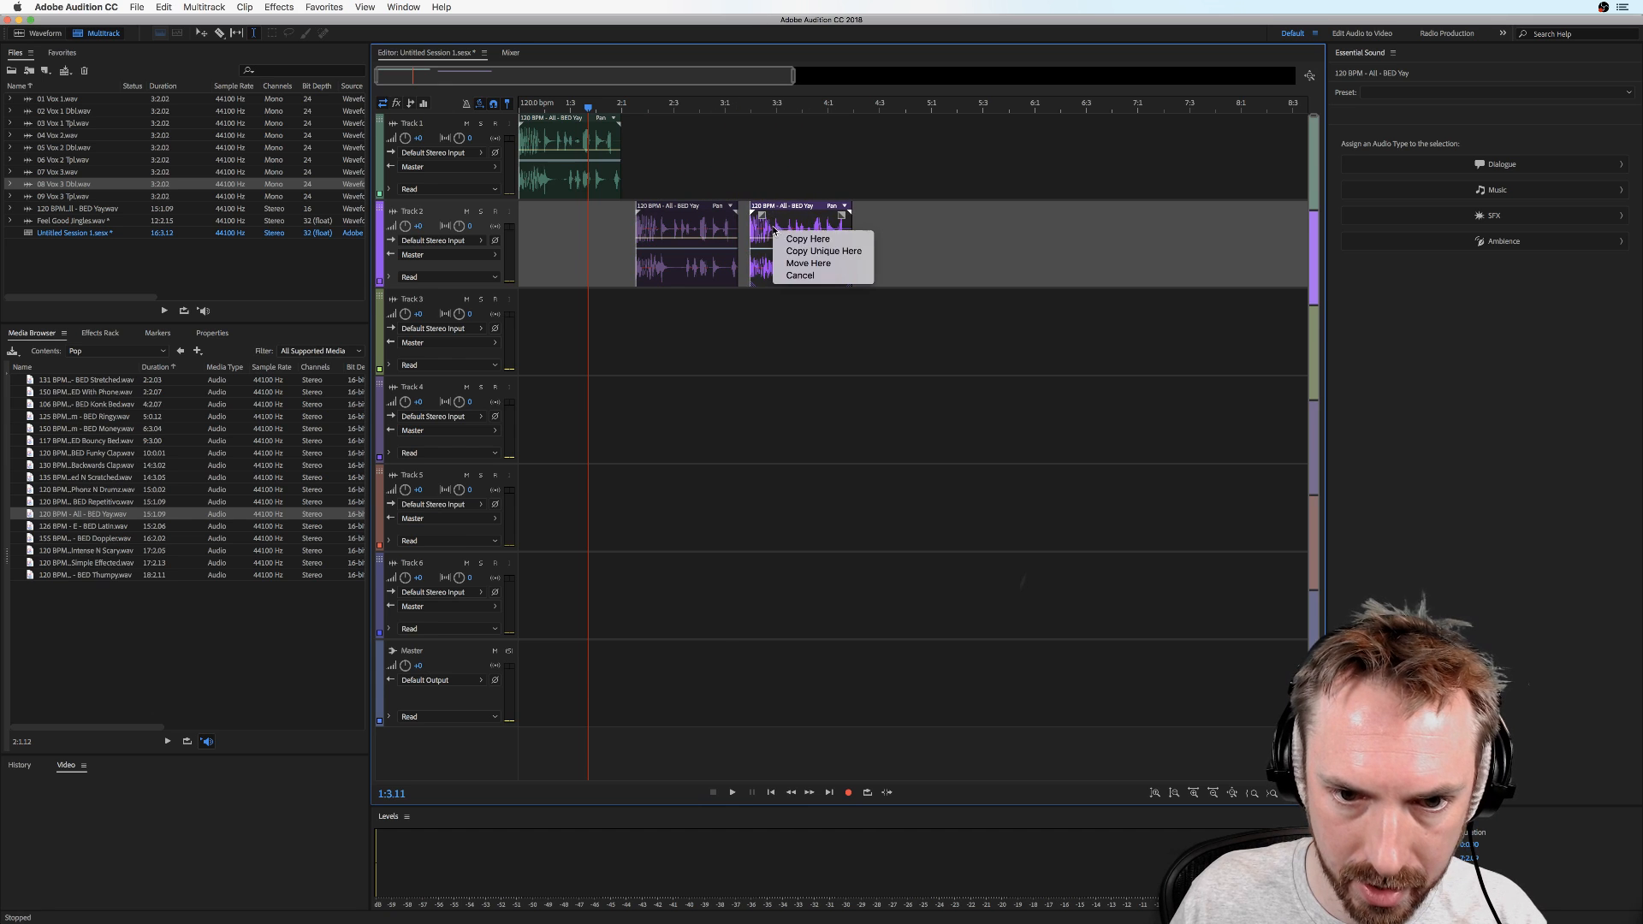
click(819, 254)
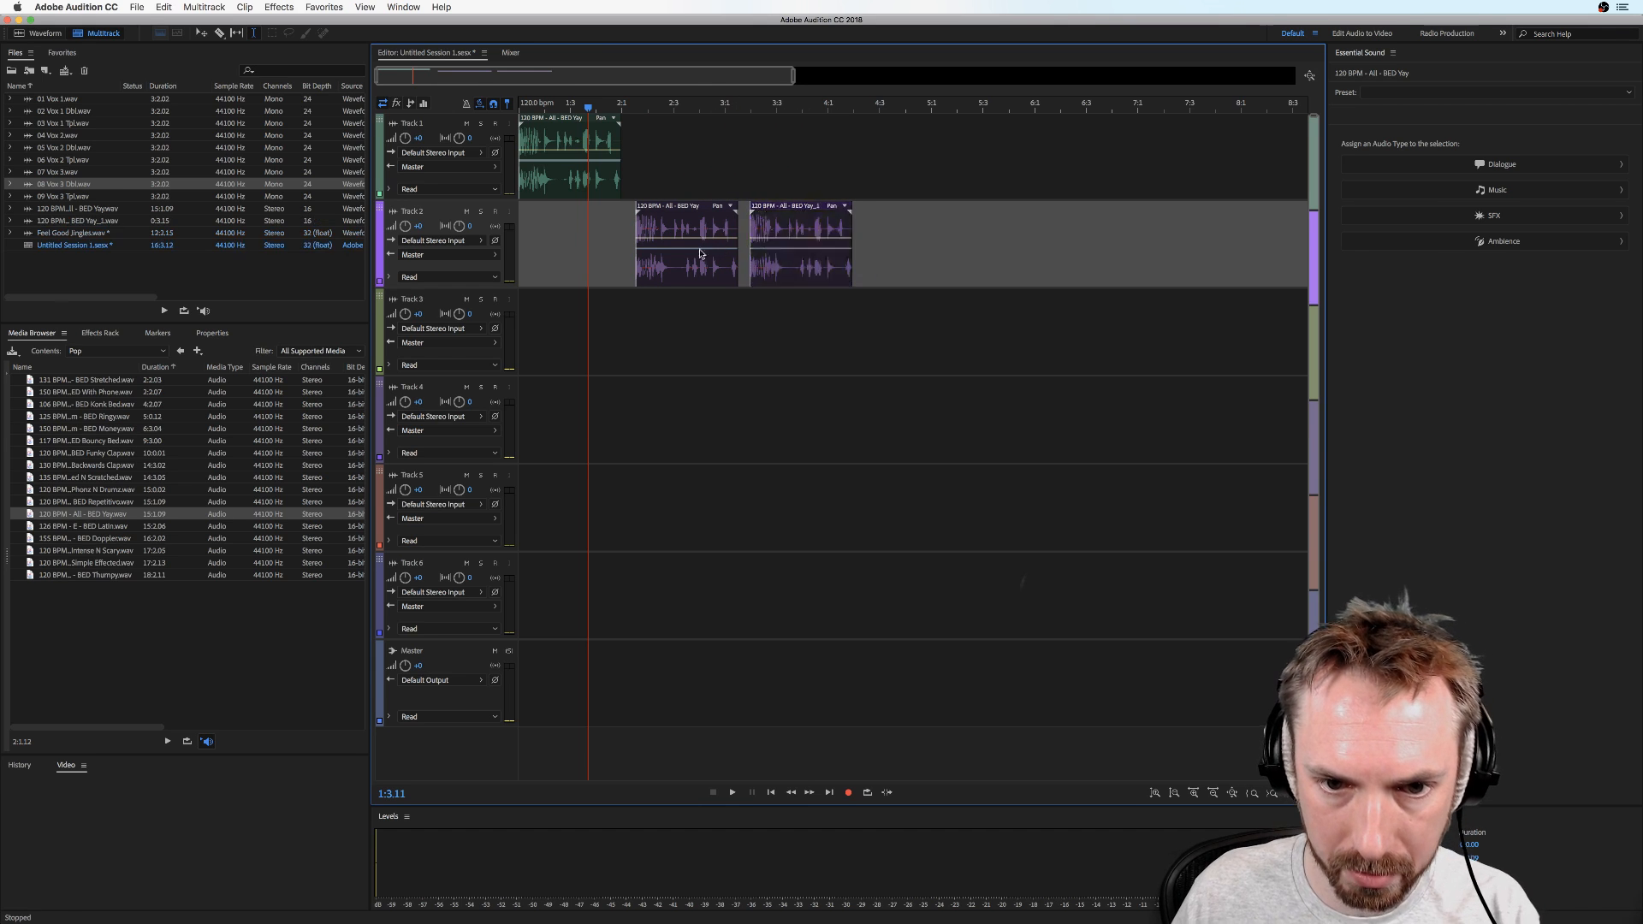
Delete the two non-unique clips from Tracks 1 and 2 and move the unique copy to the start of Track 1
click(696, 224)
key(Delete)
click(598, 145)
key(Delete)
drag(808, 217, 721, 148)
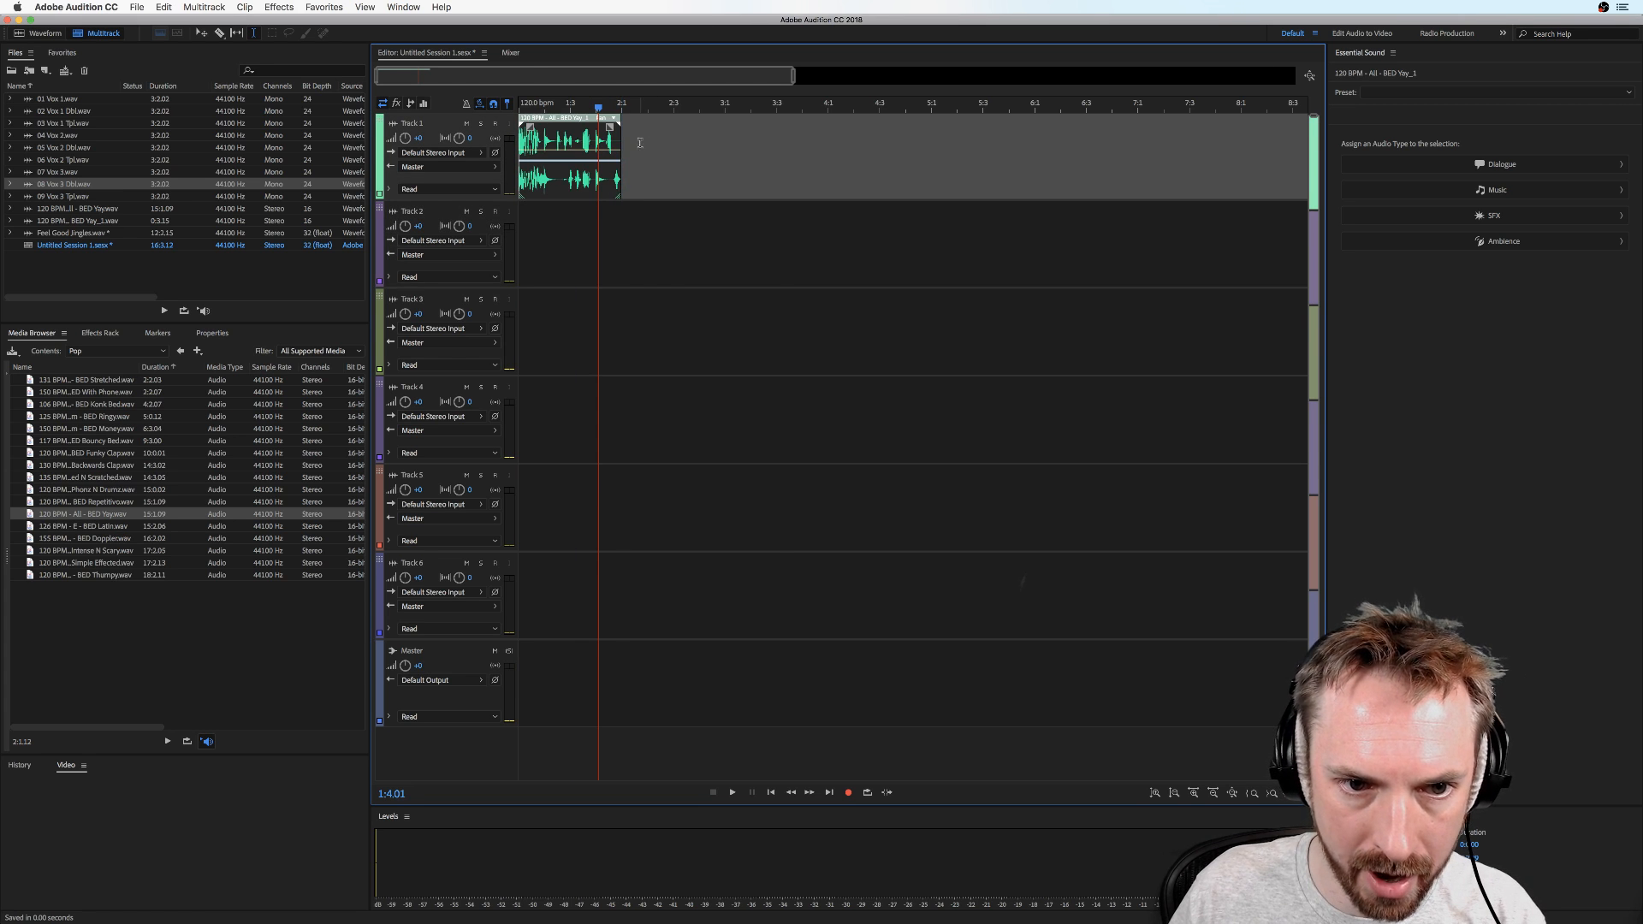
Enable Loop on the unique clip and extend its end to about 8:2
right_click(576, 141)
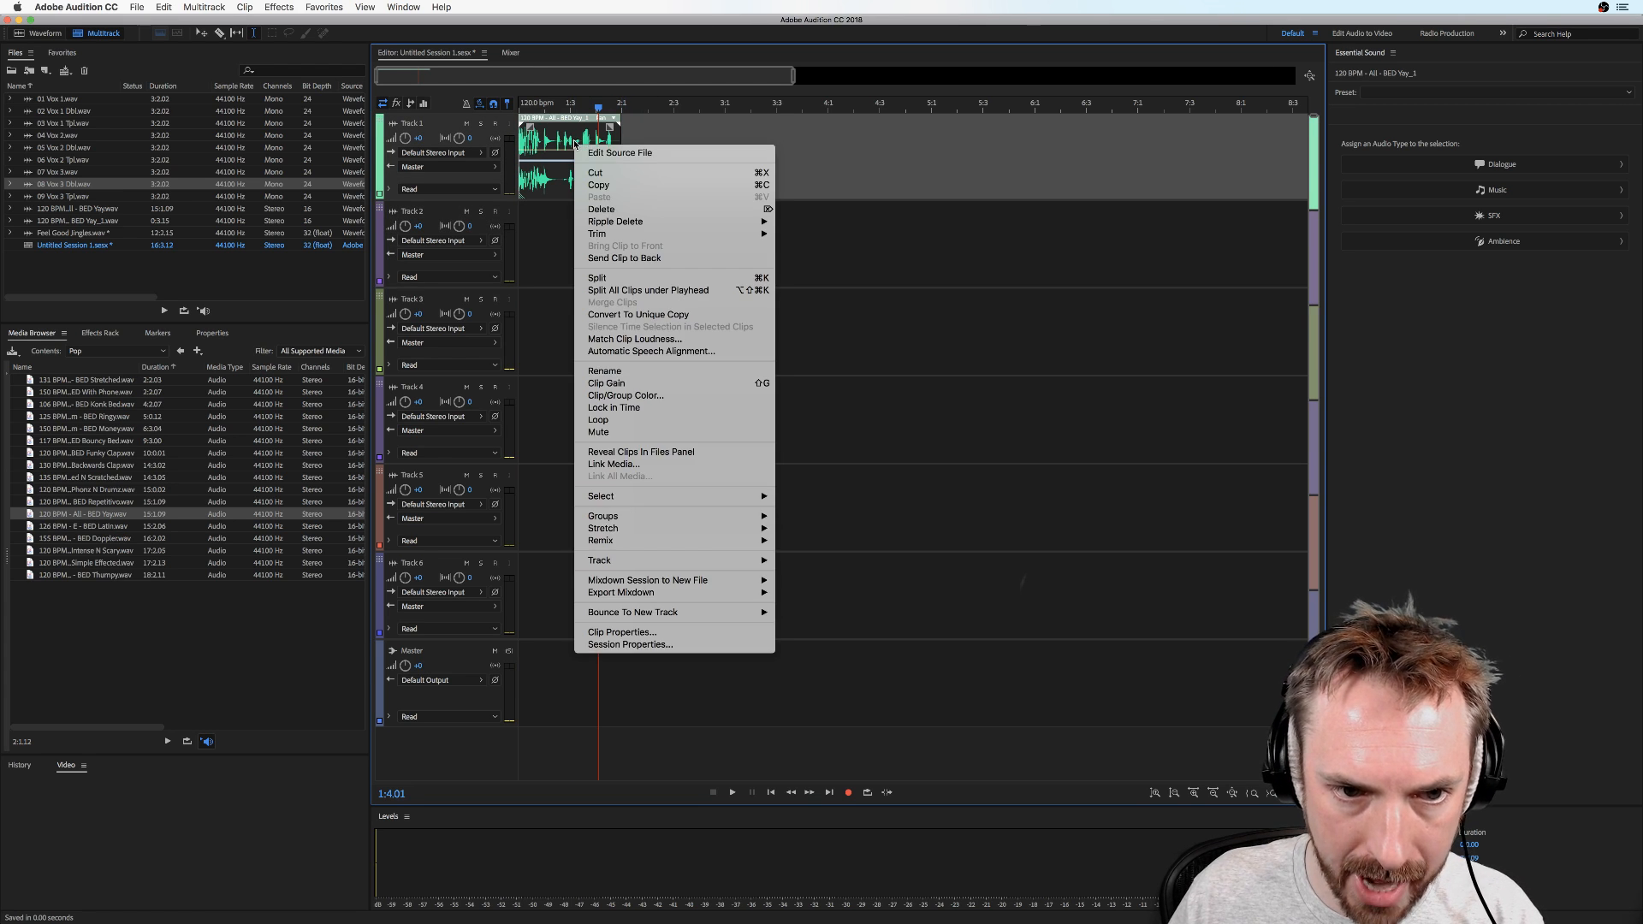
click(621, 421)
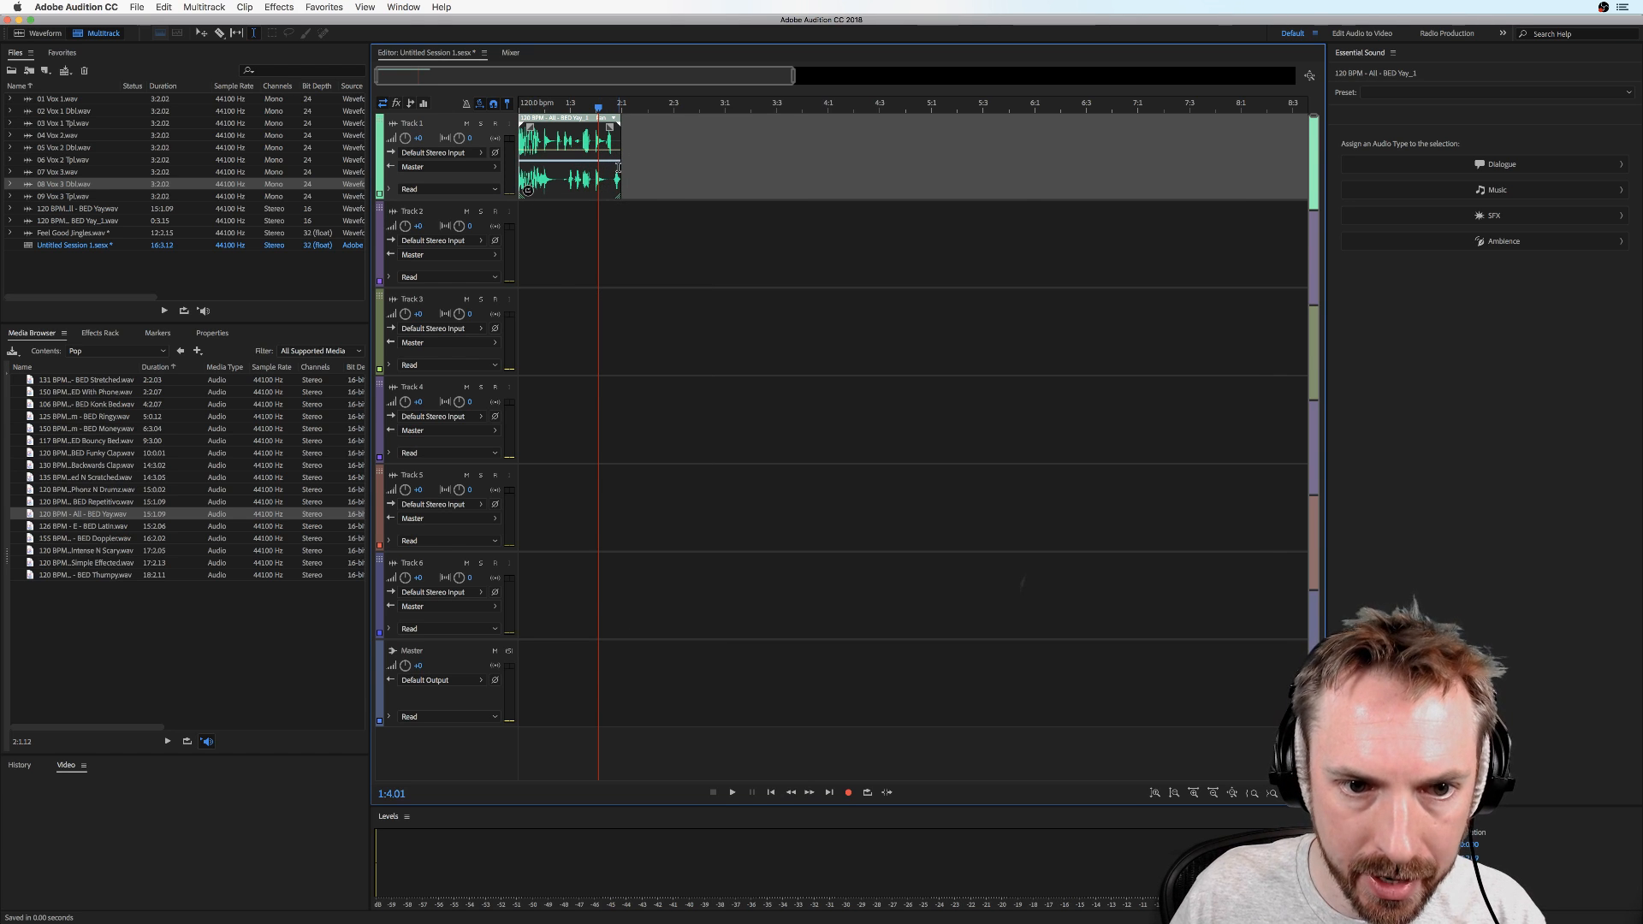
drag(618, 167, 1268, 183)
Play the looped clip from the start of the session
click(691, 112)
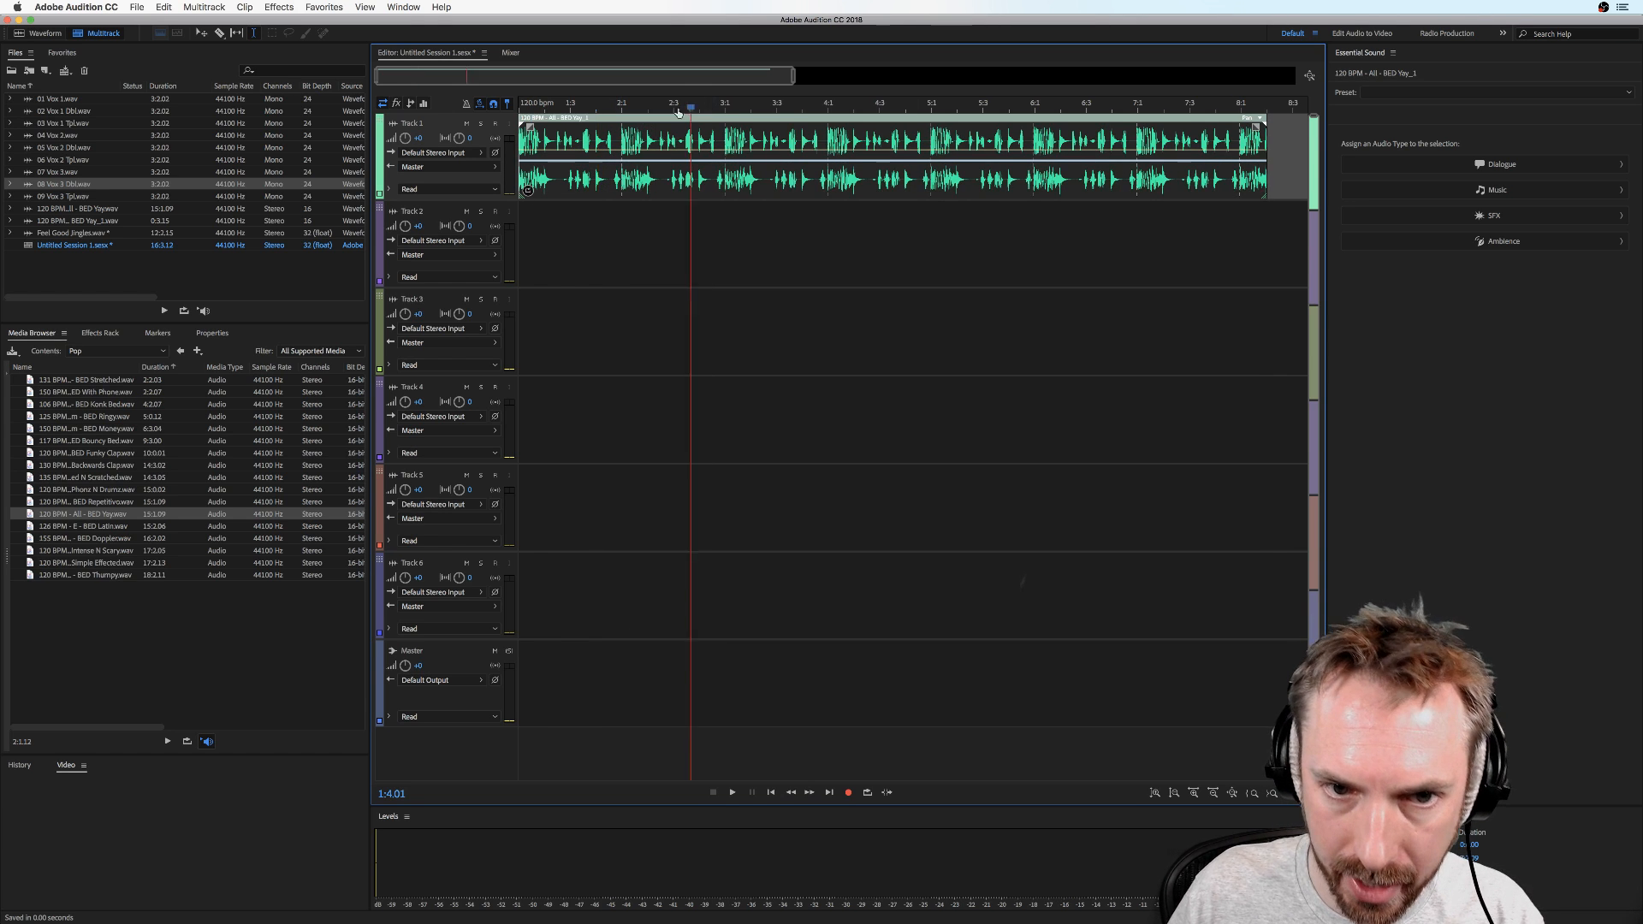
drag(679, 112, 518, 109)
key(space)
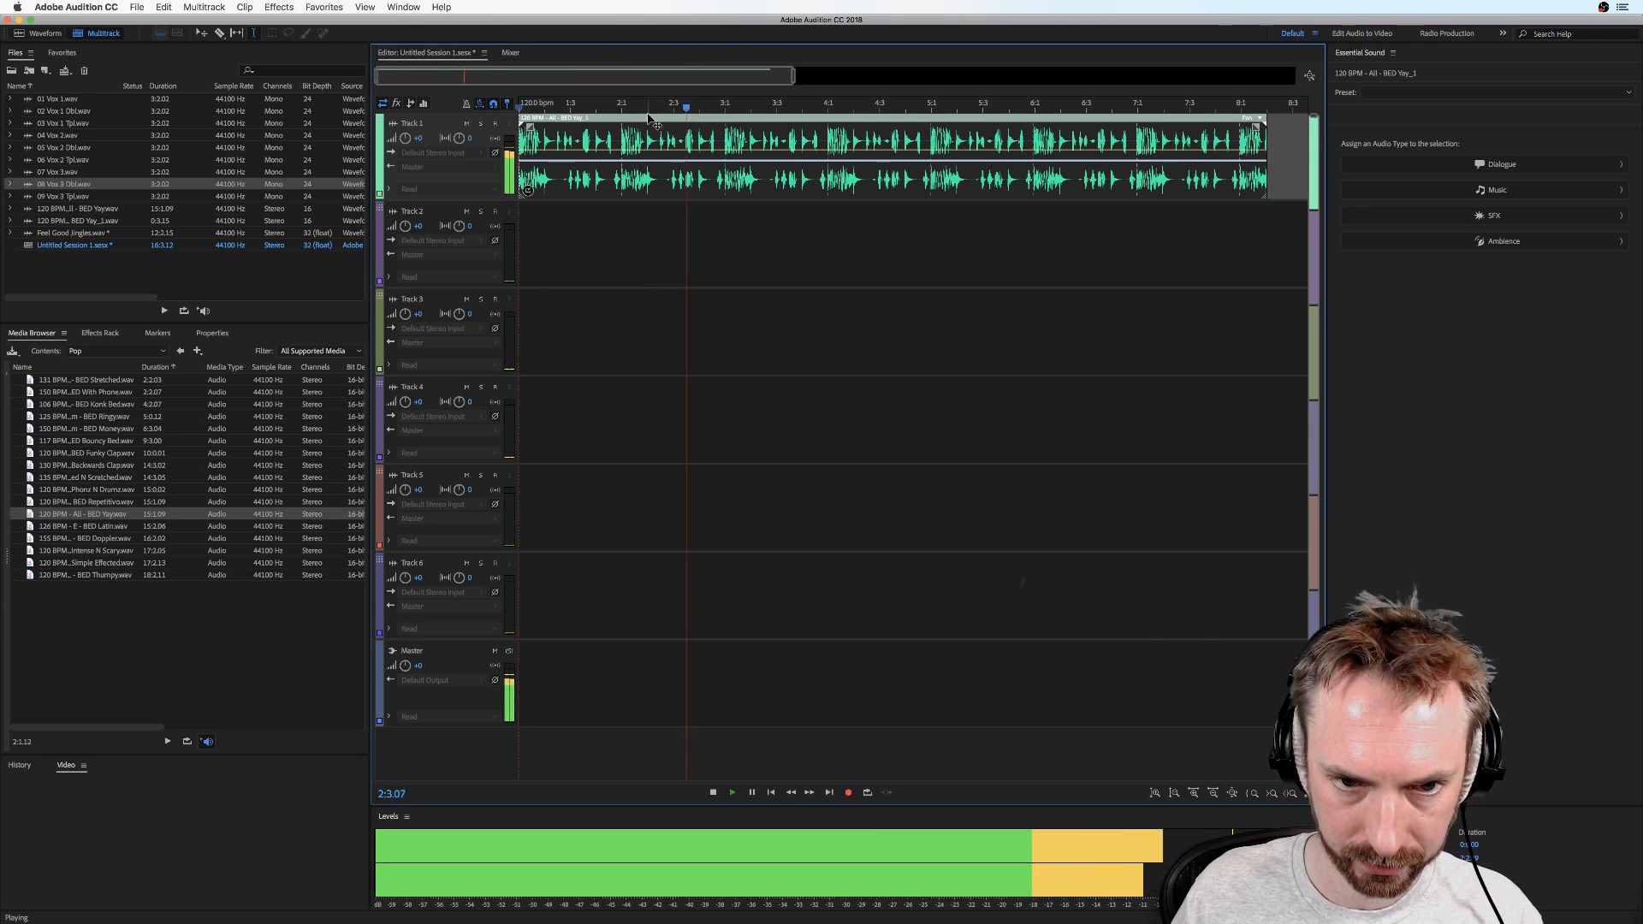
Check the snapping options, including Snap to Loops, and stop playback
click(164, 8)
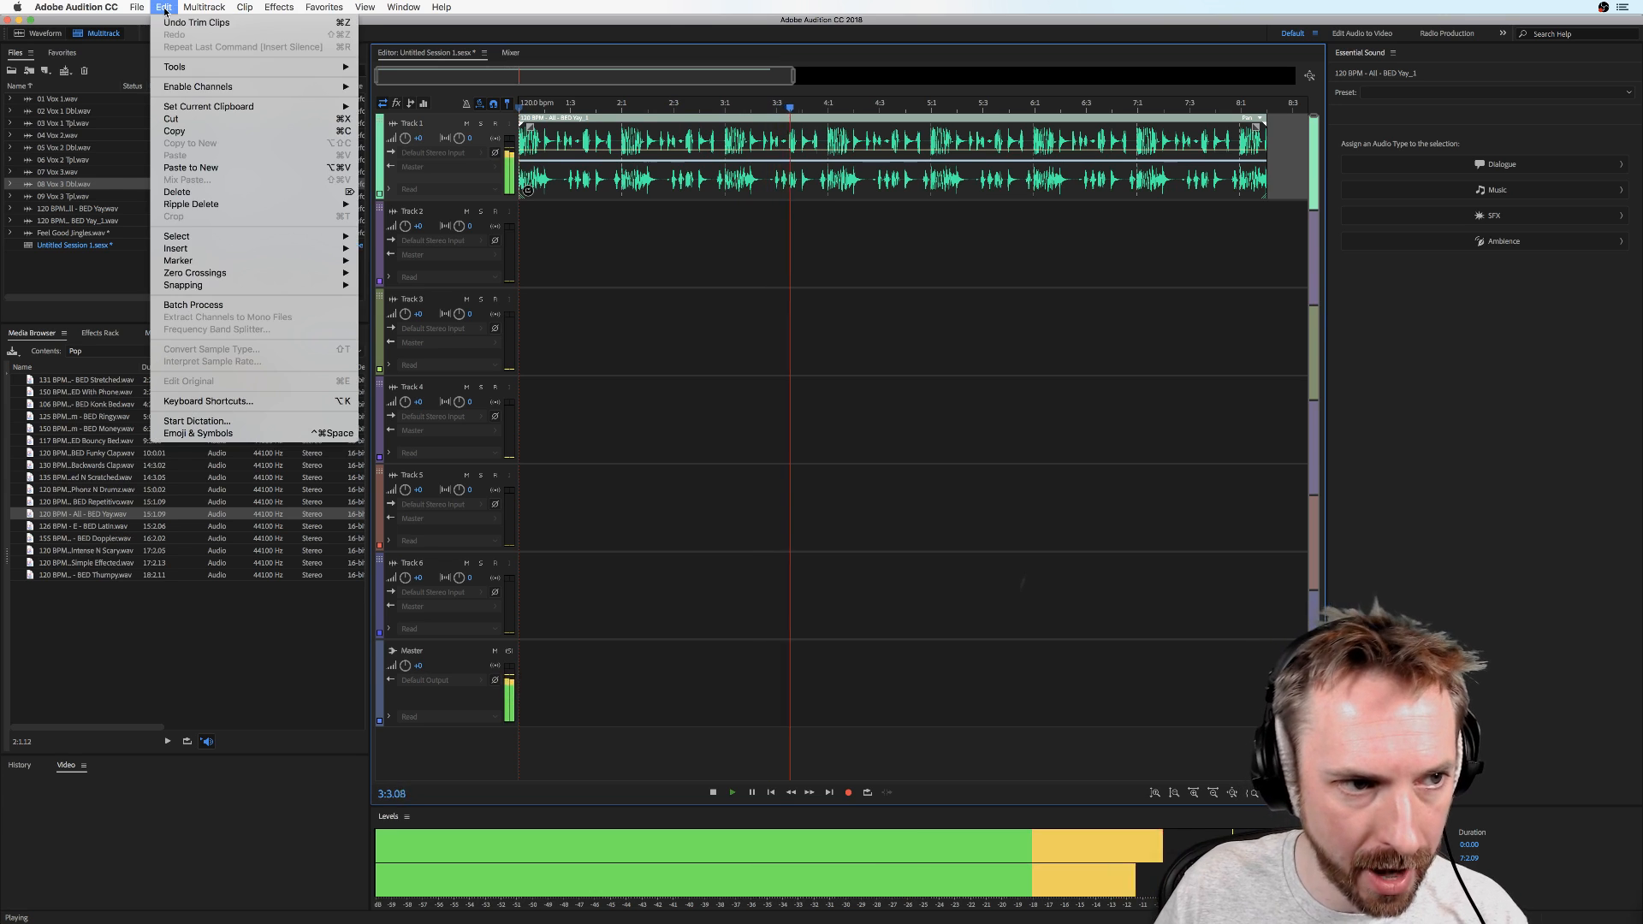
mouse_move(325, 285)
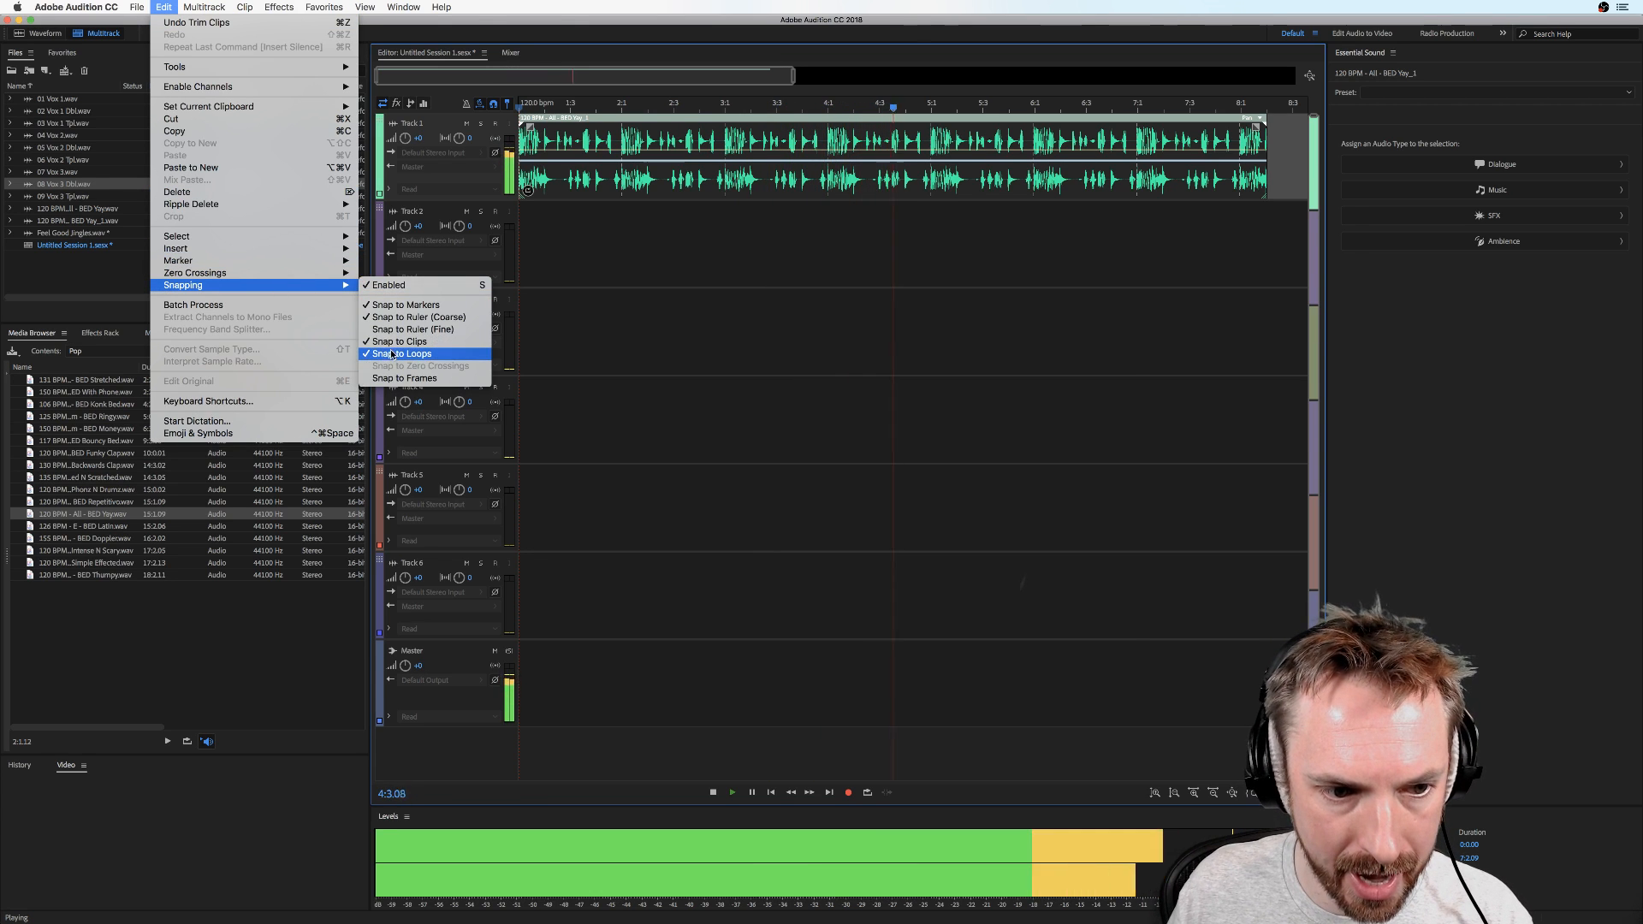
click(675, 286)
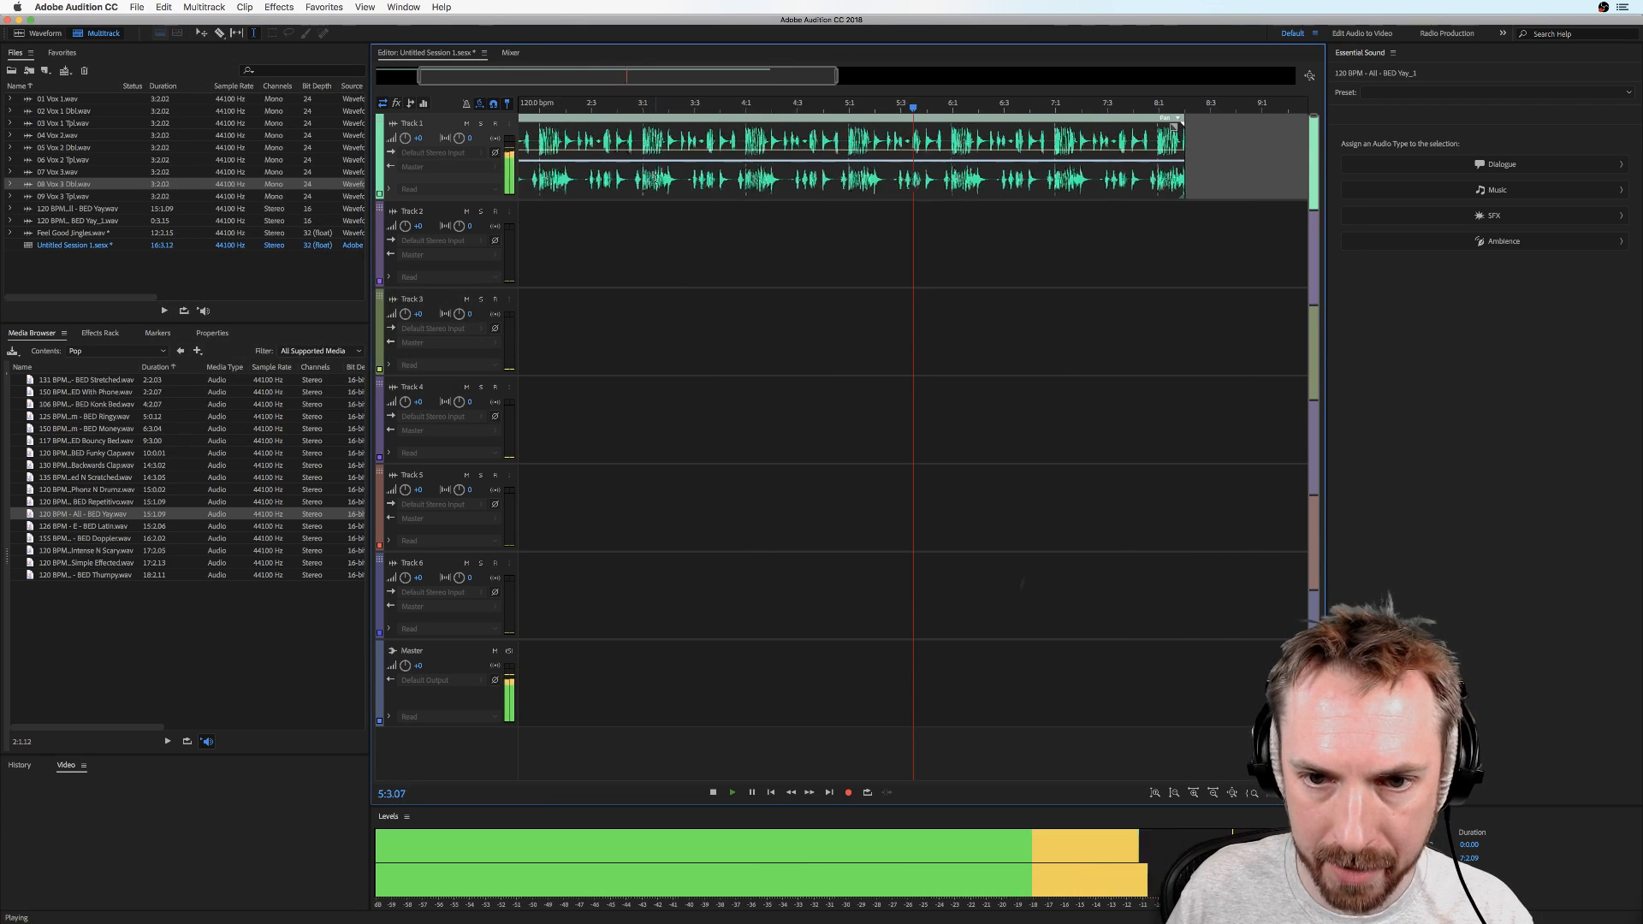
key(space)
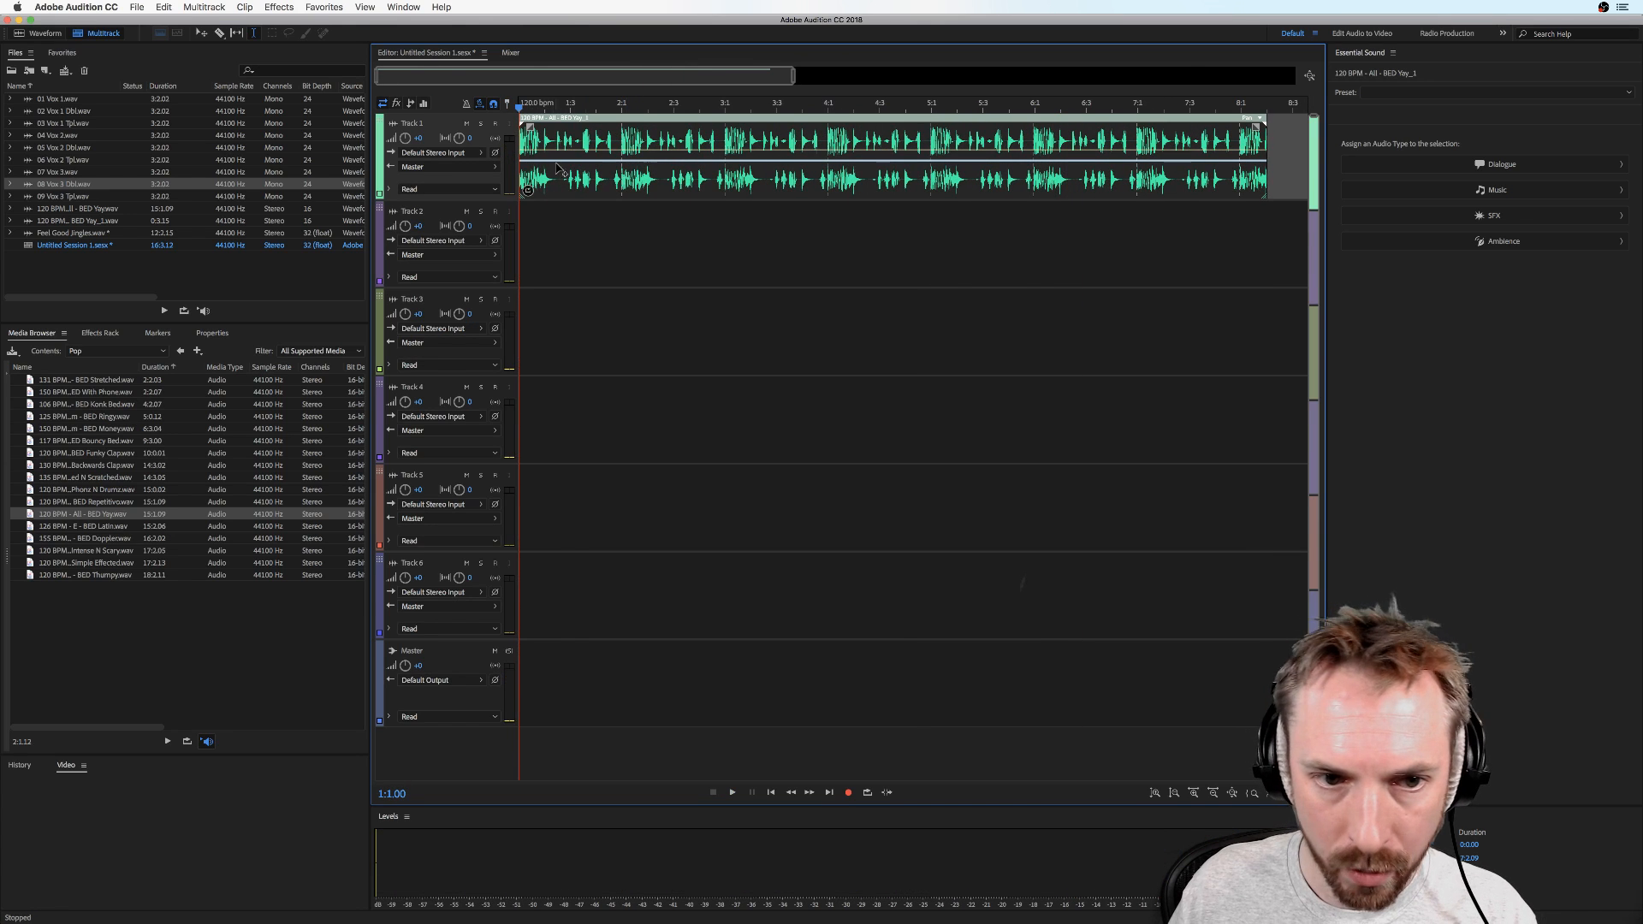
Select the looped clip's three bars from 2:1 to 5:1 with snapped edges and play them with Loop Playback on
drag(529, 181, 825, 168)
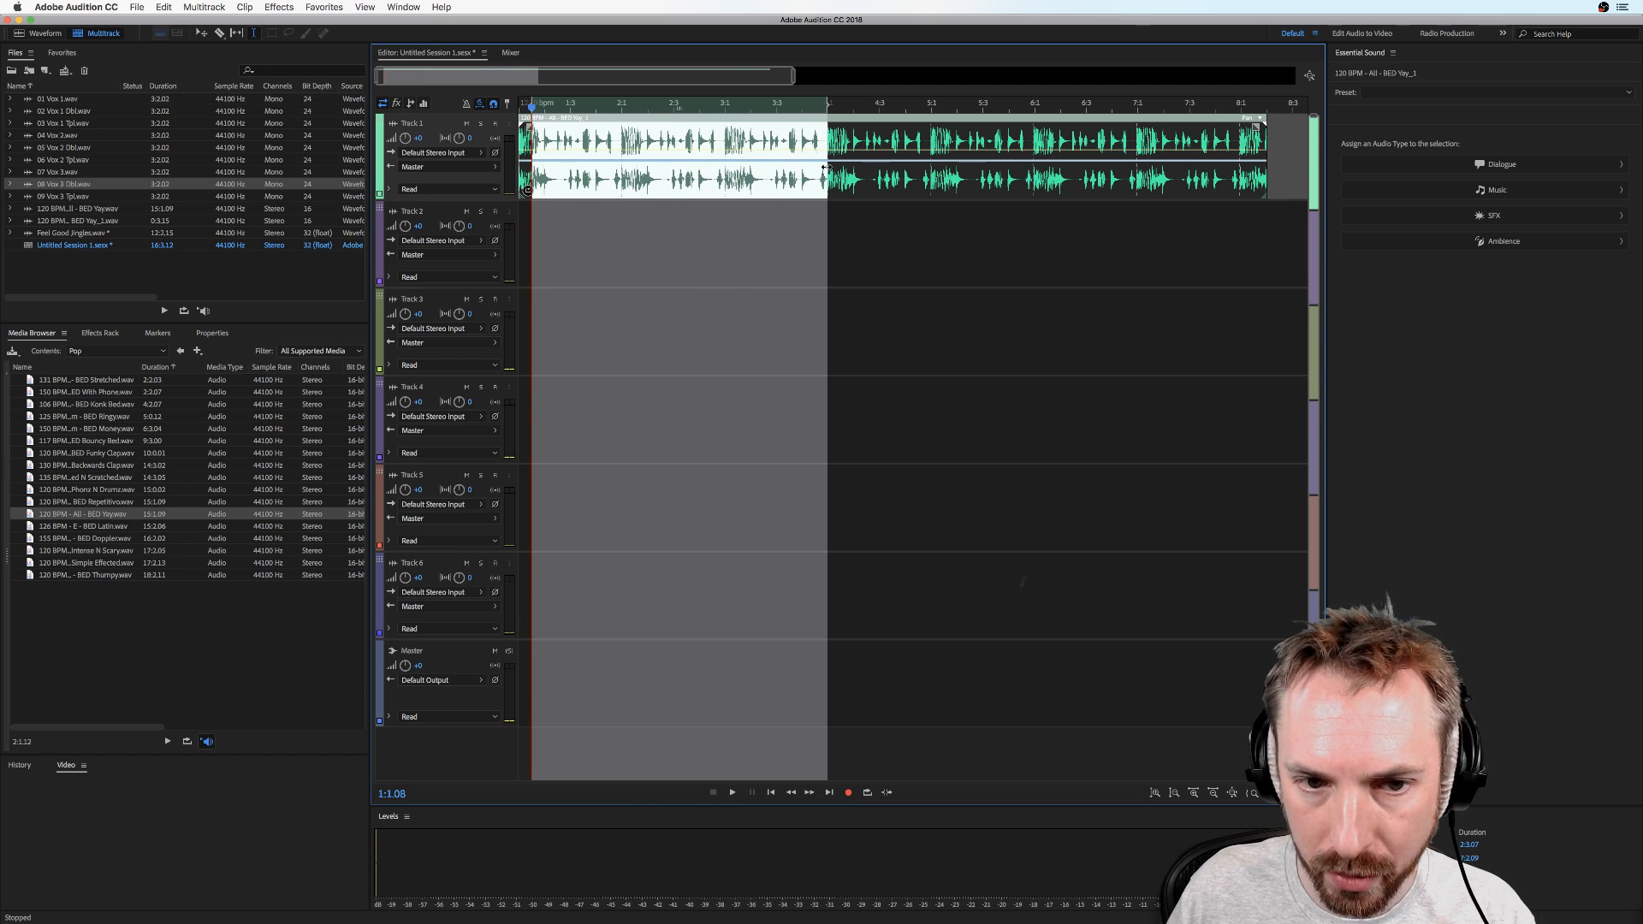
drag(527, 183, 1268, 169)
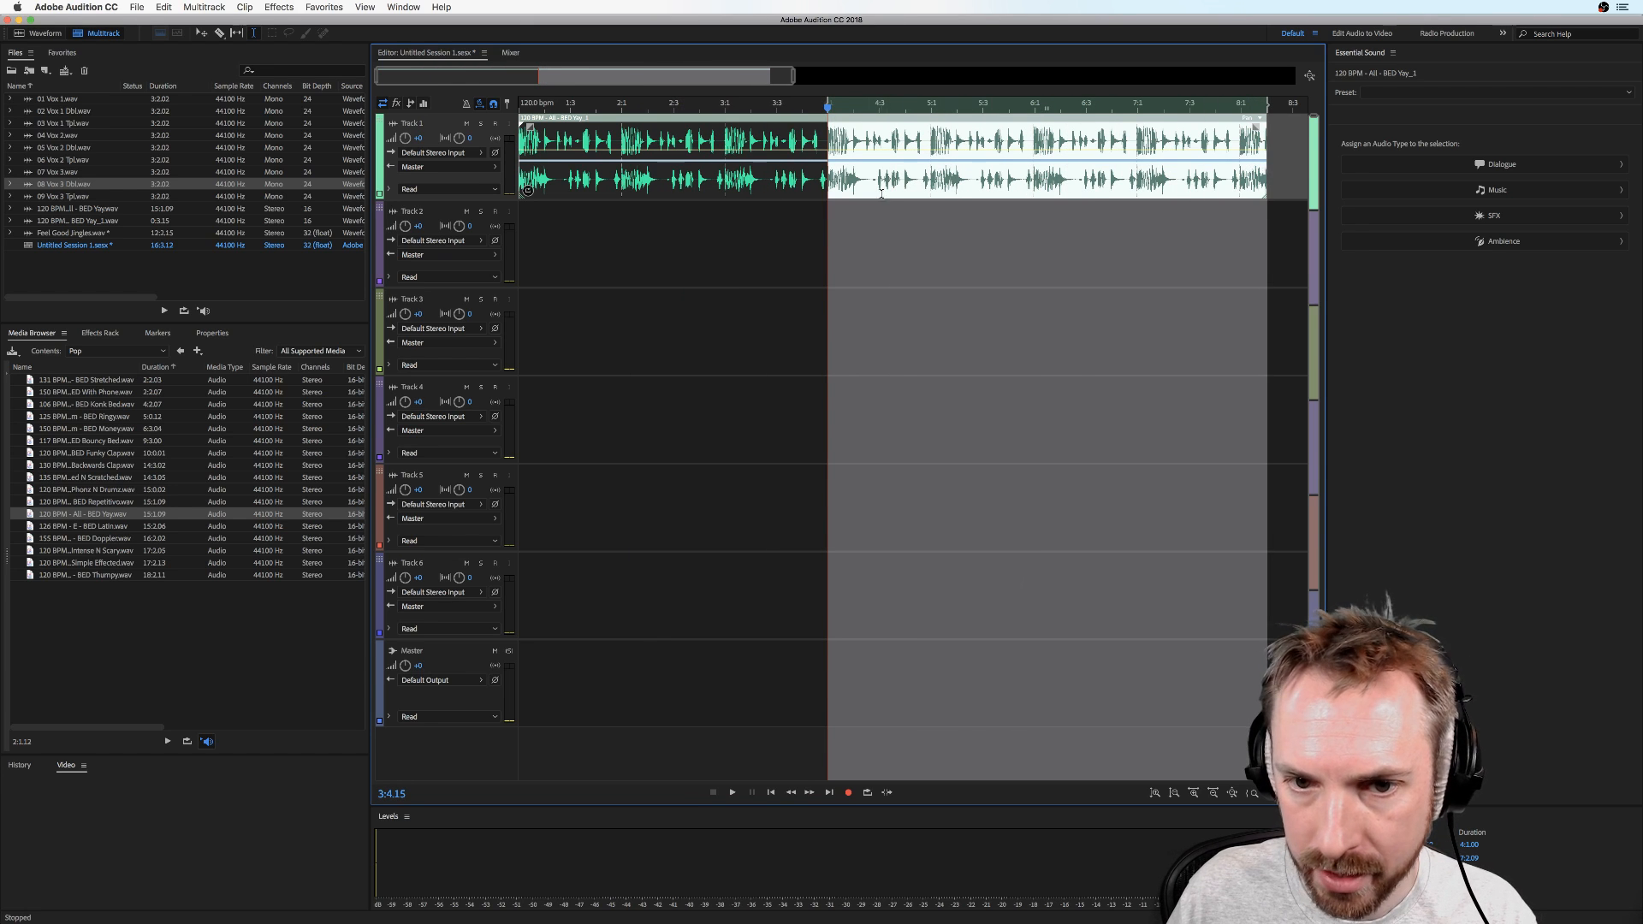
drag(829, 178, 625, 177)
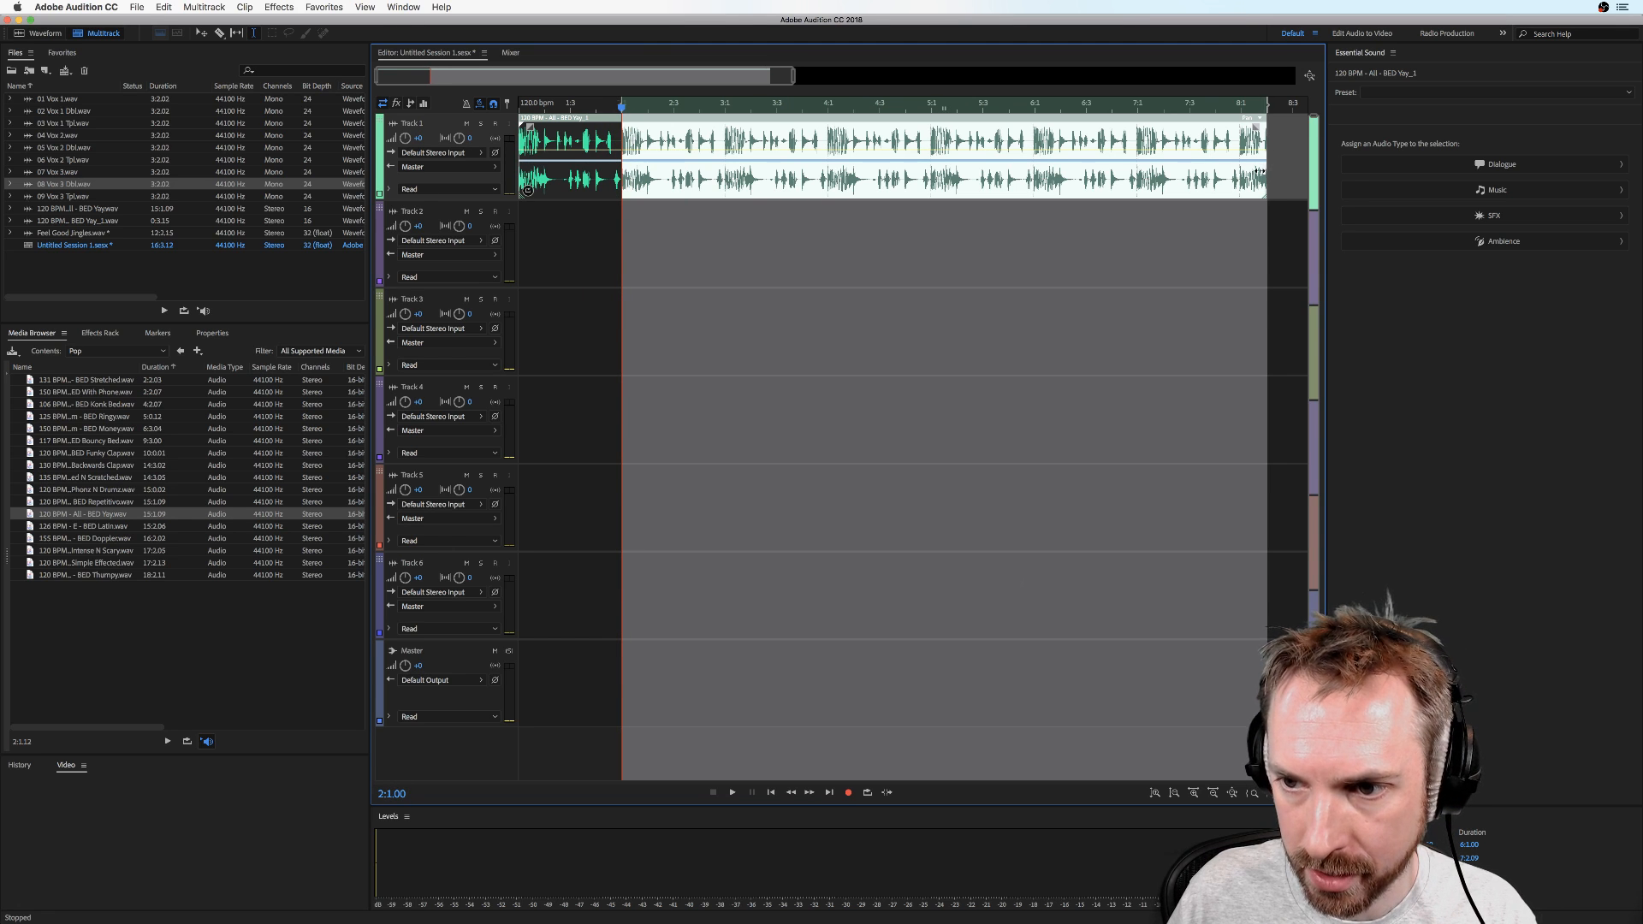
drag(1258, 171, 925, 172)
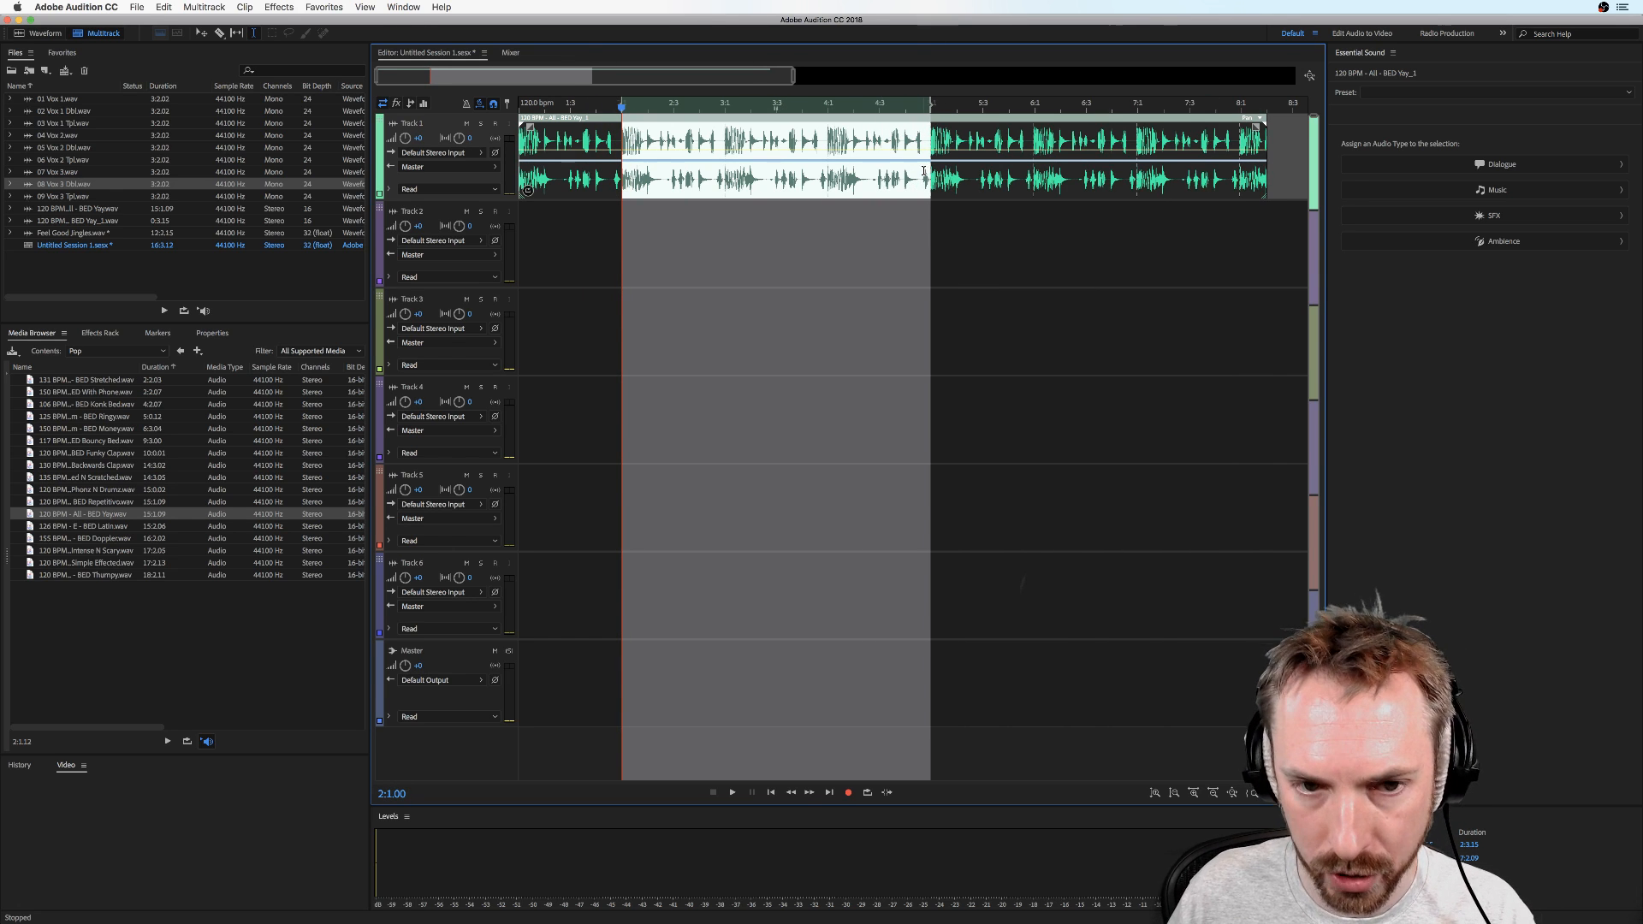
key(space)
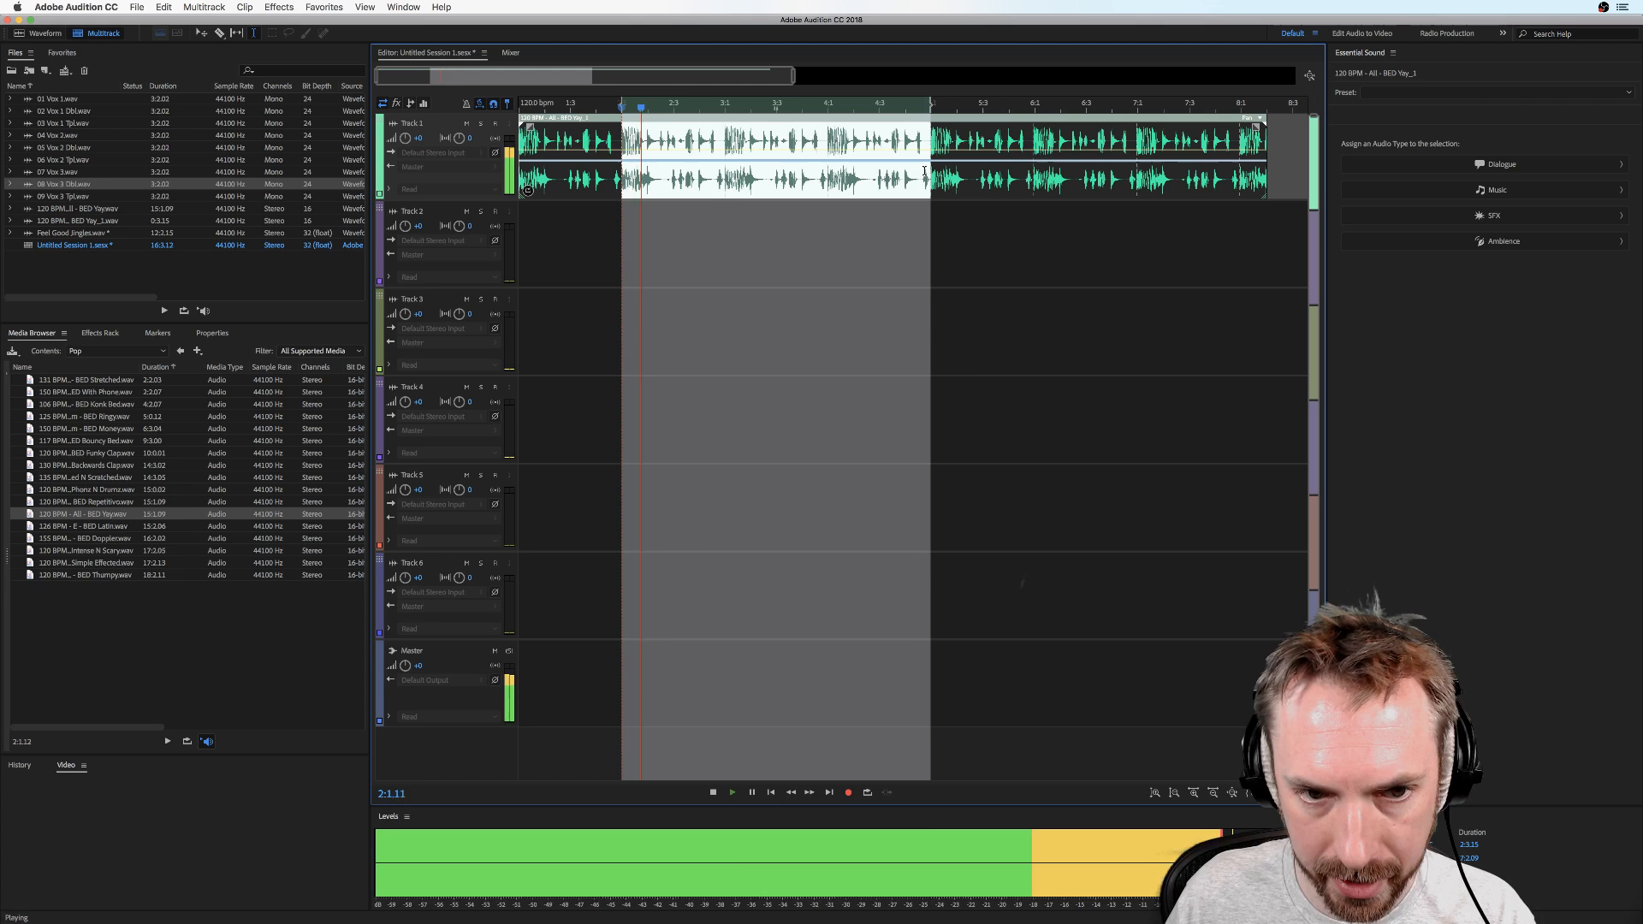
click(868, 792)
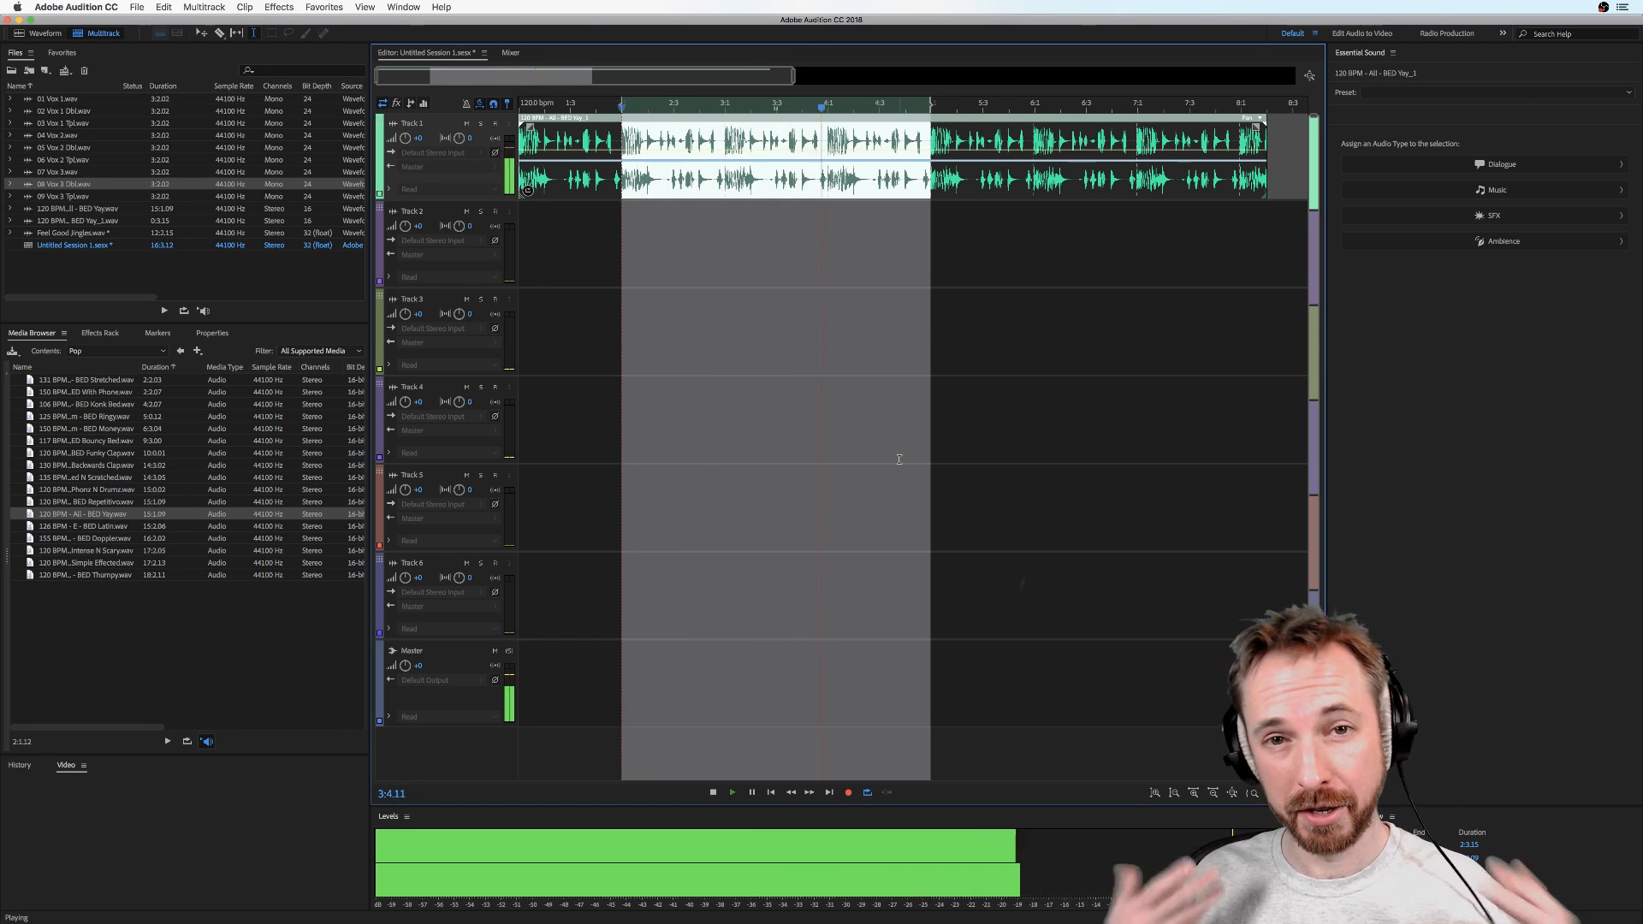